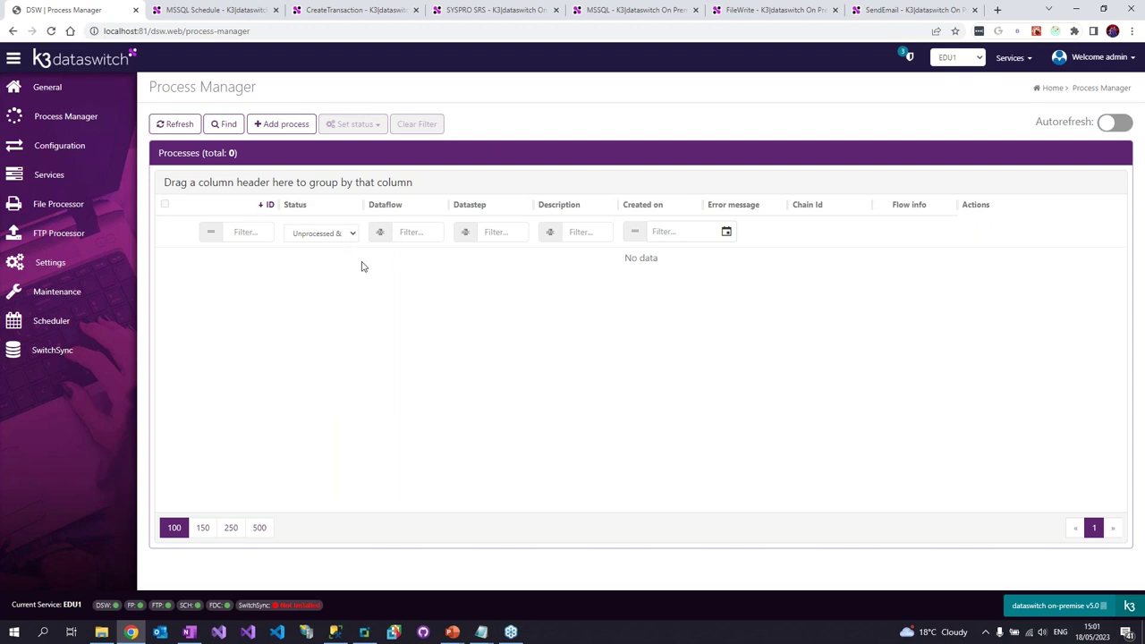
# View processes of all statuses in the Process Manager, and restore the Unprocessed & failed status filter.
pyautogui.click(329, 238)
pyautogui.click(336, 268)
pyautogui.click(327, 236)
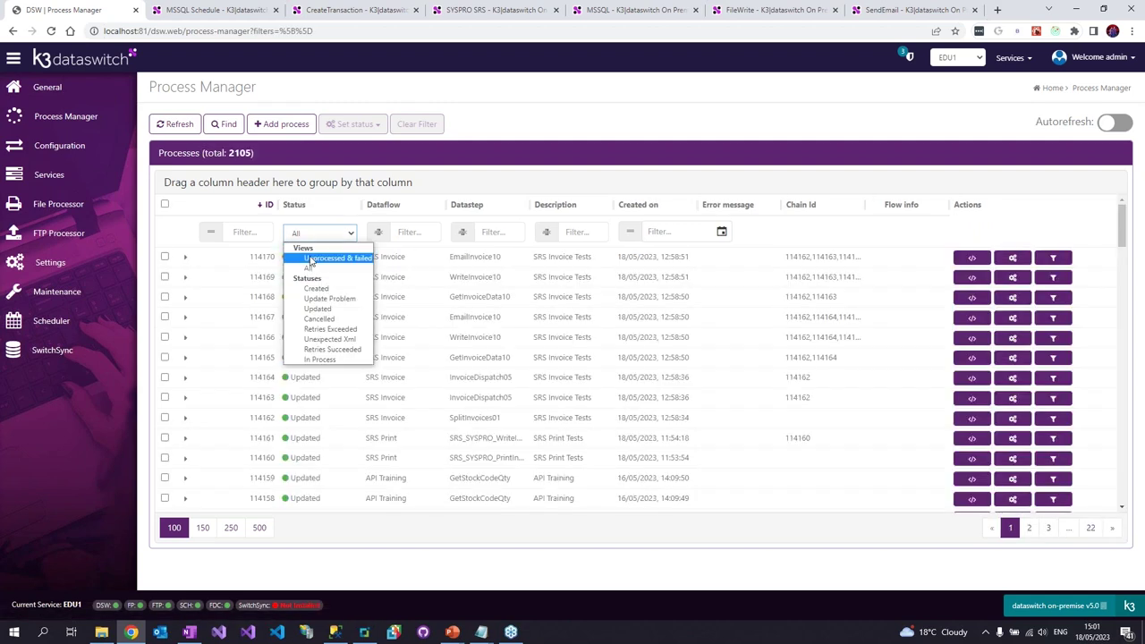
pyautogui.click(310, 259)
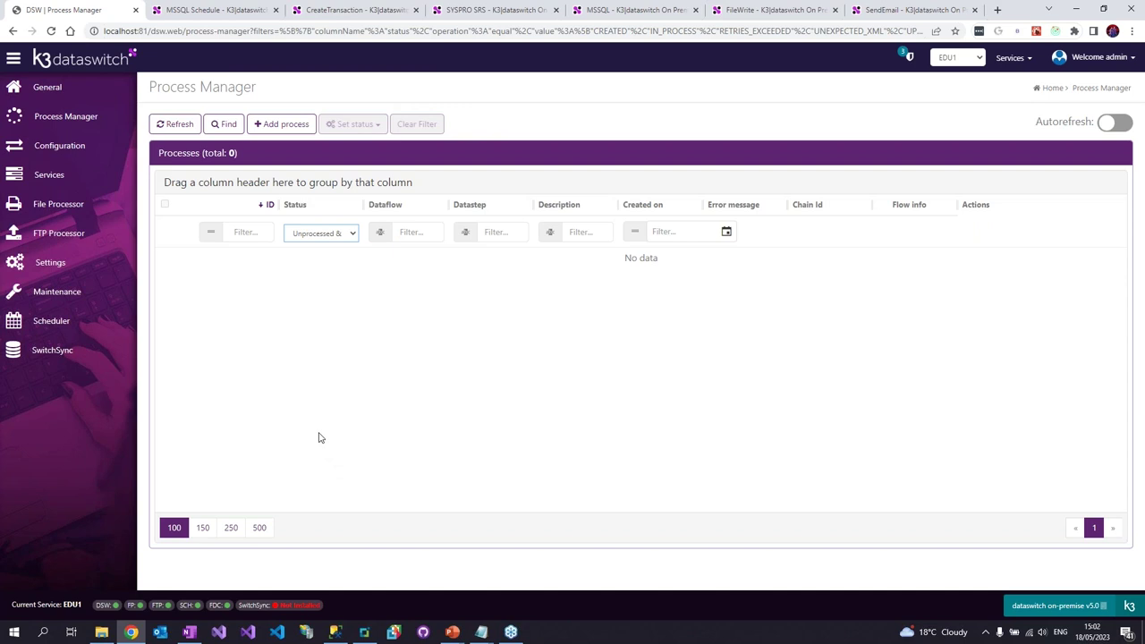
# Switch to SQL Server Management Studio and check the results of the MdnMaster query for dispatch notes with status 7.
pyautogui.moveTo(334, 632)
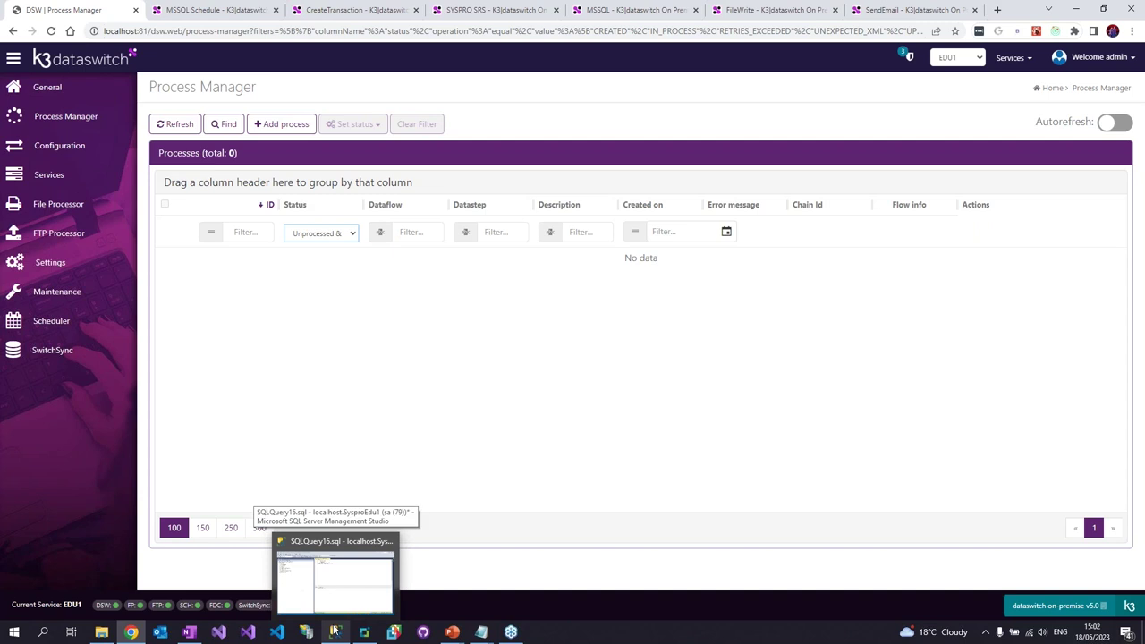
pyautogui.click(334, 631)
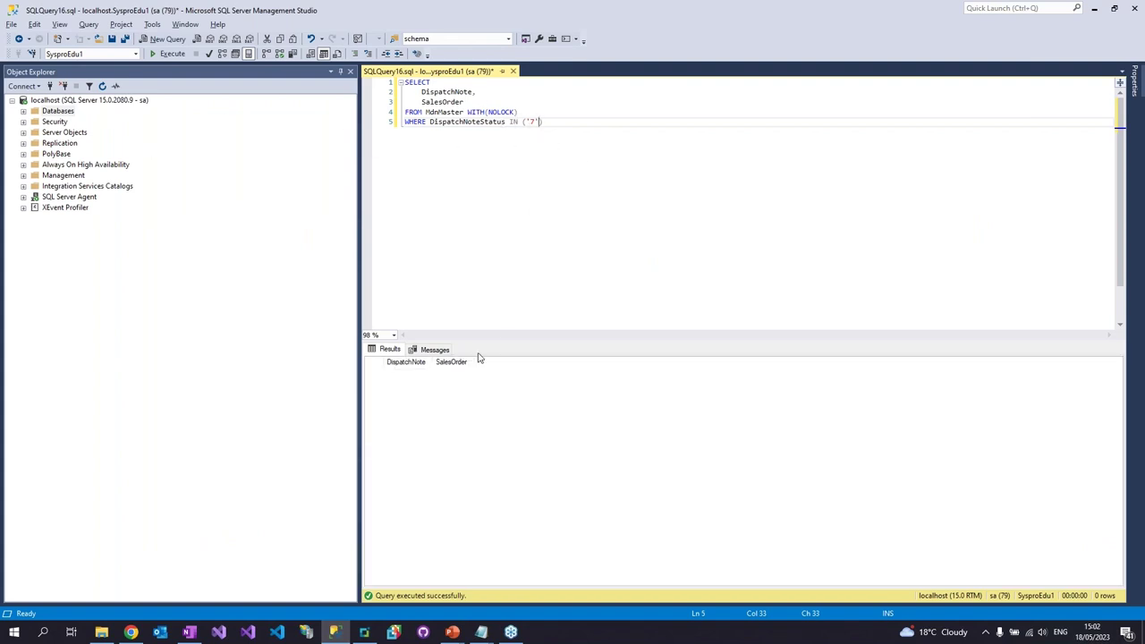
pyautogui.hotkey('alt', 'Tab')
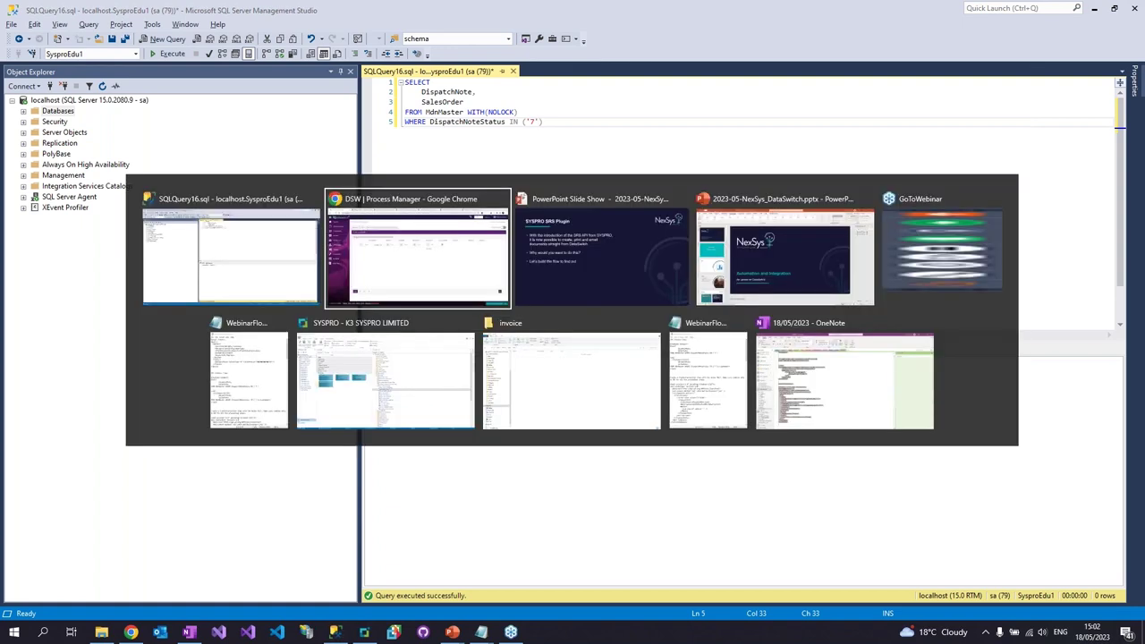
# Switch to SYSPRO and start a sales order that places quantities to ship, entering the customer number and customer purchase order number.
pyautogui.click(364, 627)
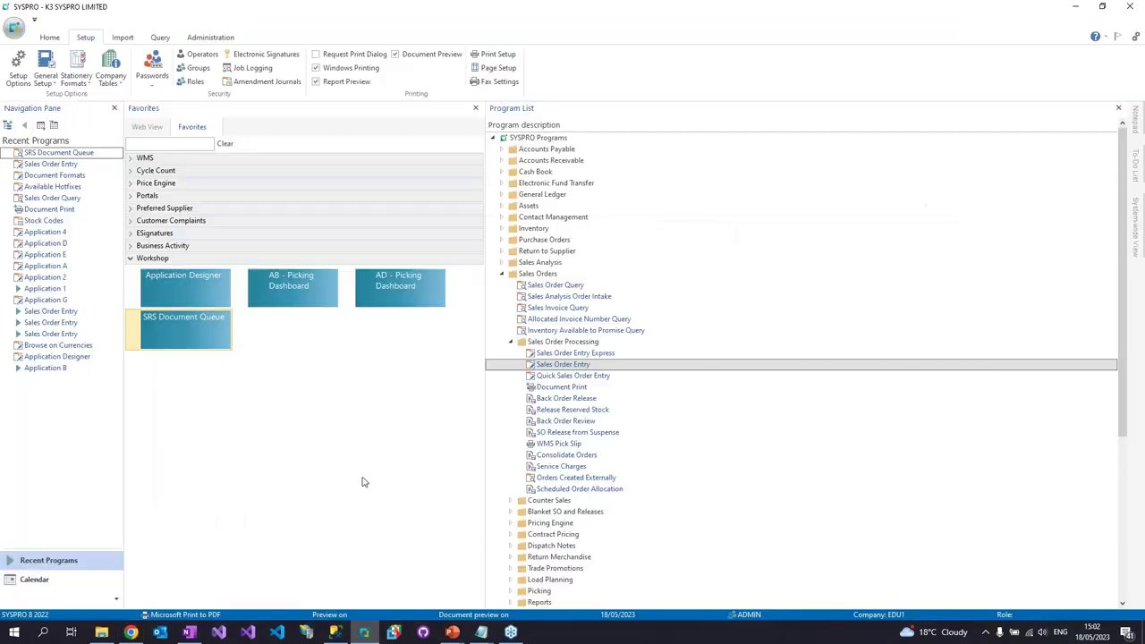
pyautogui.doubleClick(557, 365)
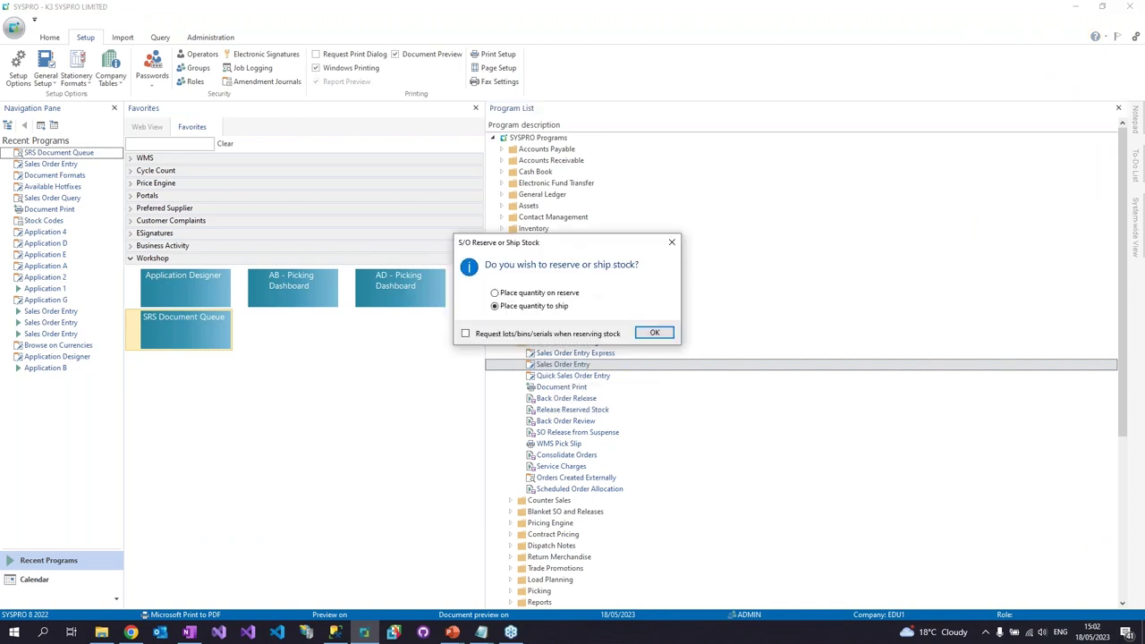
pyautogui.click(659, 334)
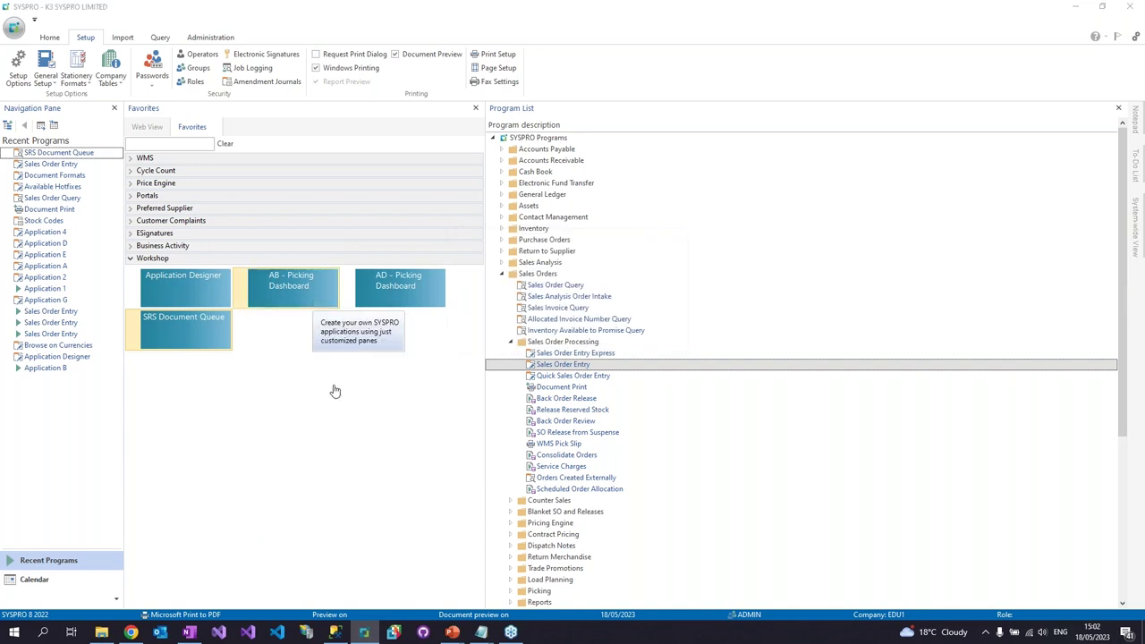
pyautogui.write('1')
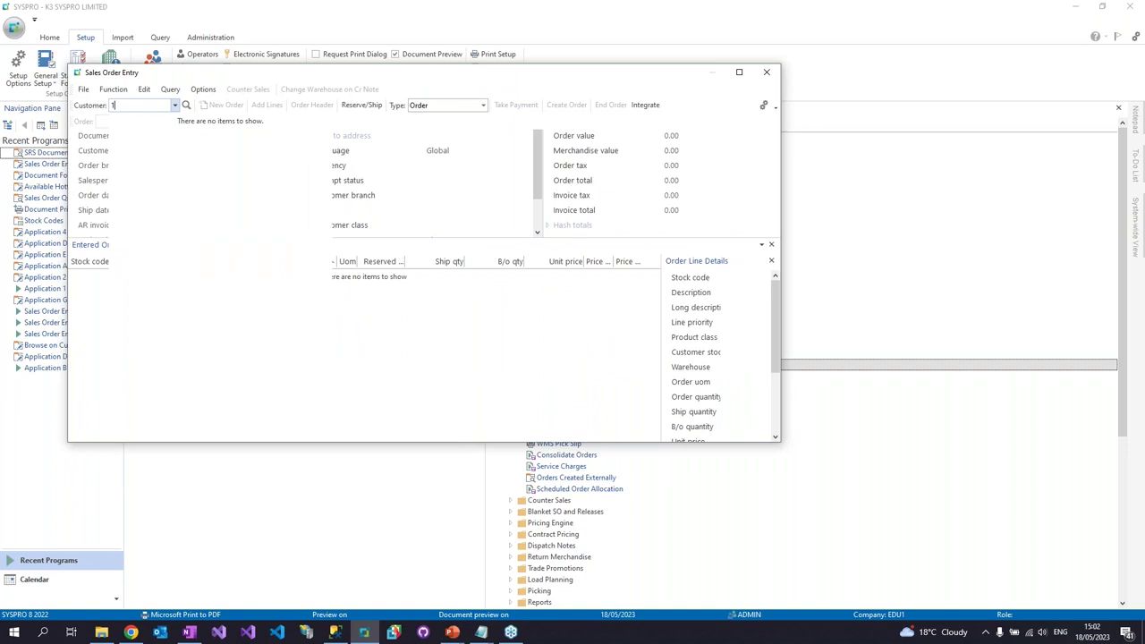
pyautogui.press('Tab')
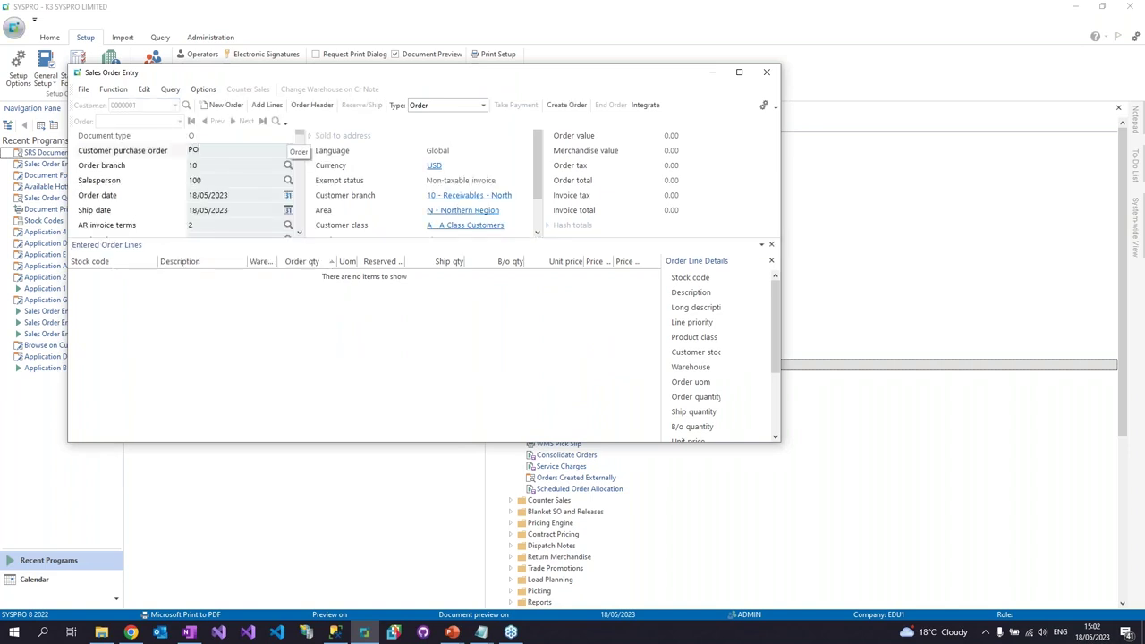
pyautogui.press('Tab')
# Enter a stocked order line for stock code A100 from warehouse N with an order quantity of 1.
pyautogui.click(266, 105)
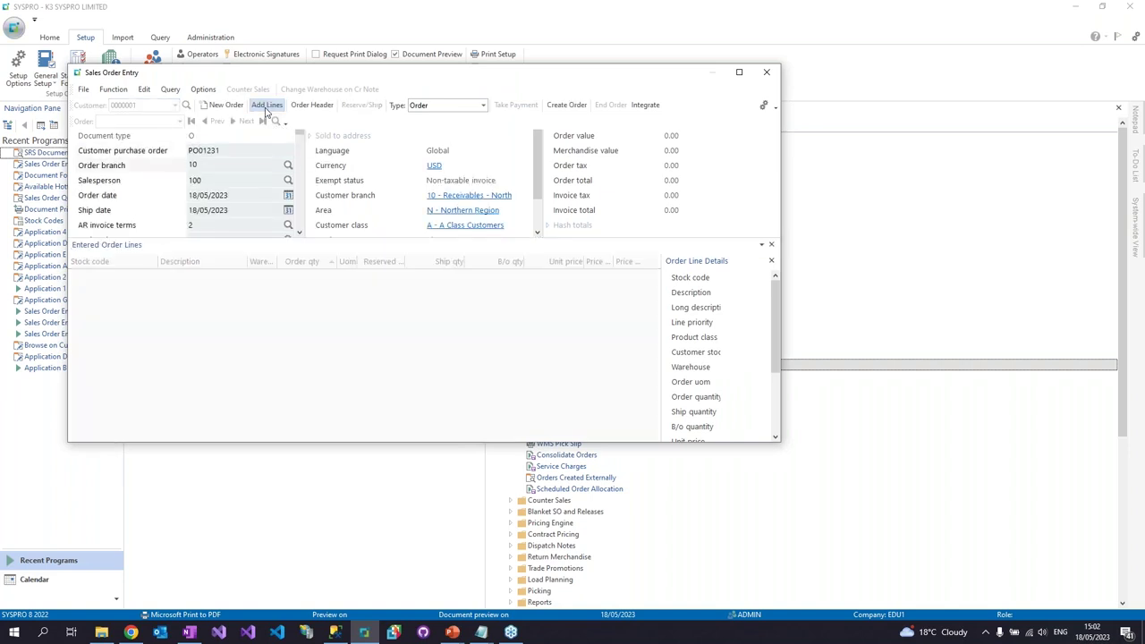
pyautogui.write('N')
pyautogui.press('Tab')
pyautogui.write('A100')
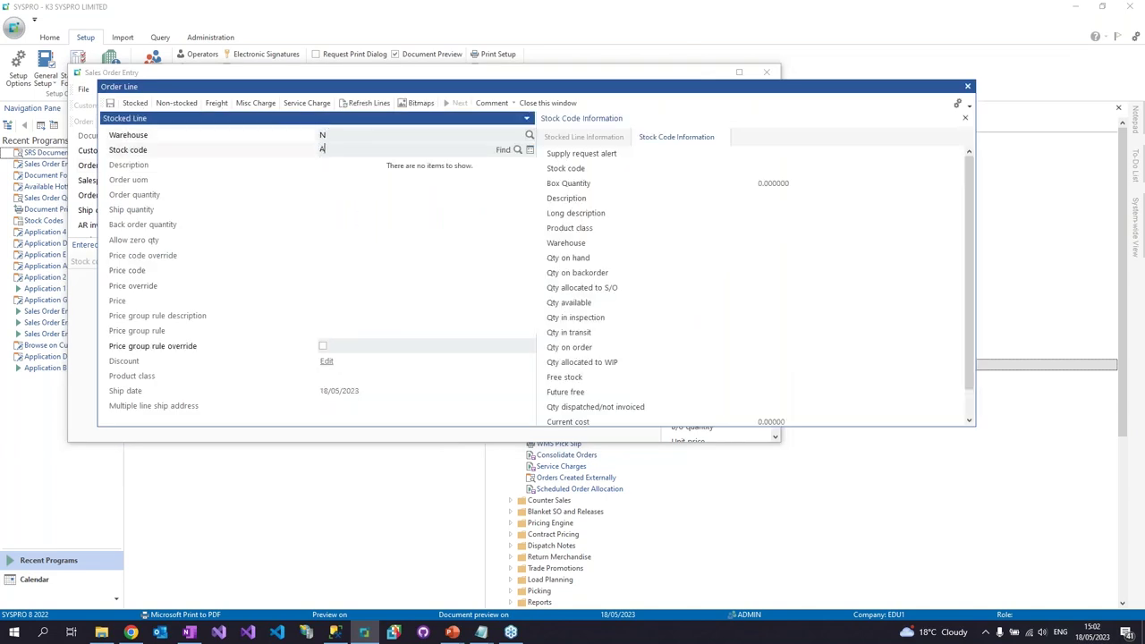
pyautogui.press('Tab')
pyautogui.press('Tab')
pyautogui.press('Tab')
pyautogui.write('1')
pyautogui.press('Tab')
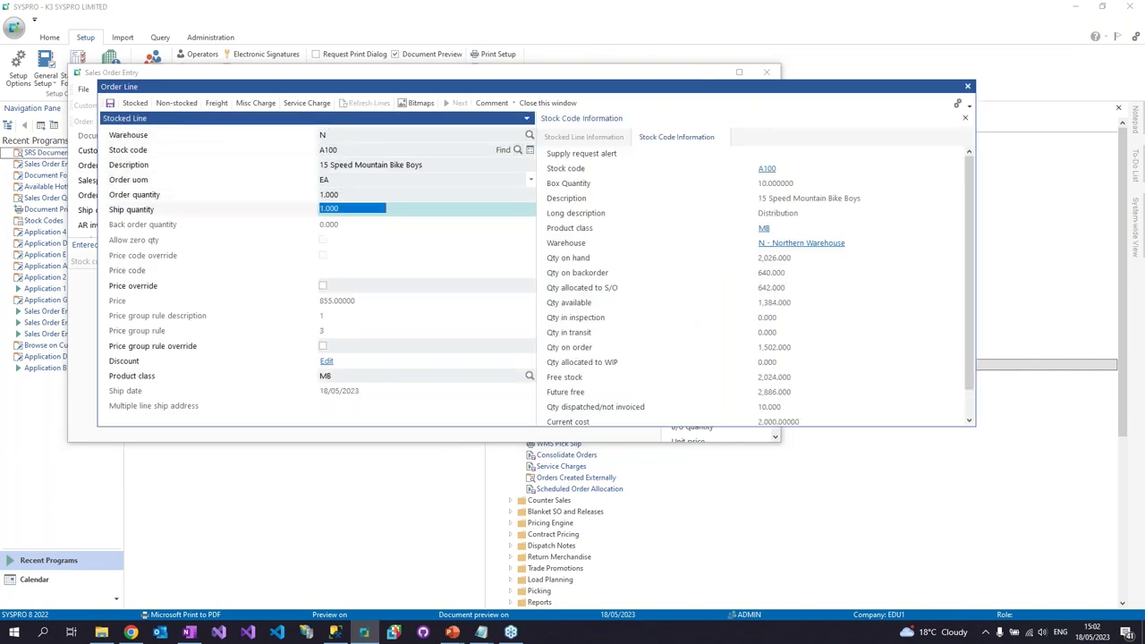
# Save the A100 order line with its quantity of 1 allocated from bin A1, and close the order line window.
pyautogui.click(110, 102)
pyautogui.click(595, 313)
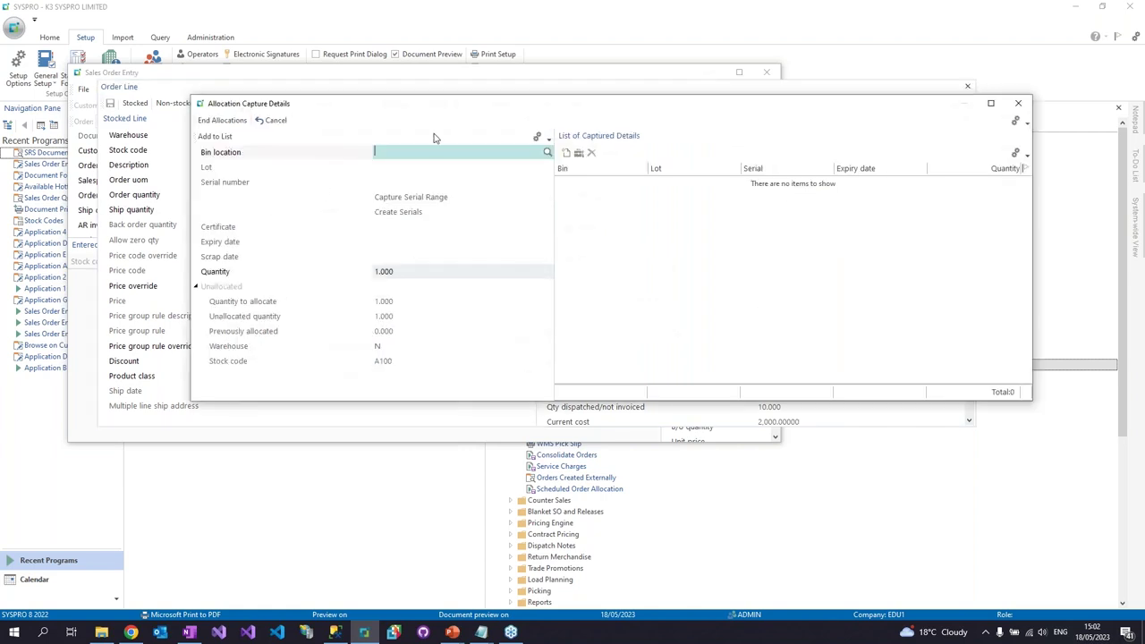
pyautogui.press('Return')
pyautogui.press('Return')
pyautogui.press('Return')
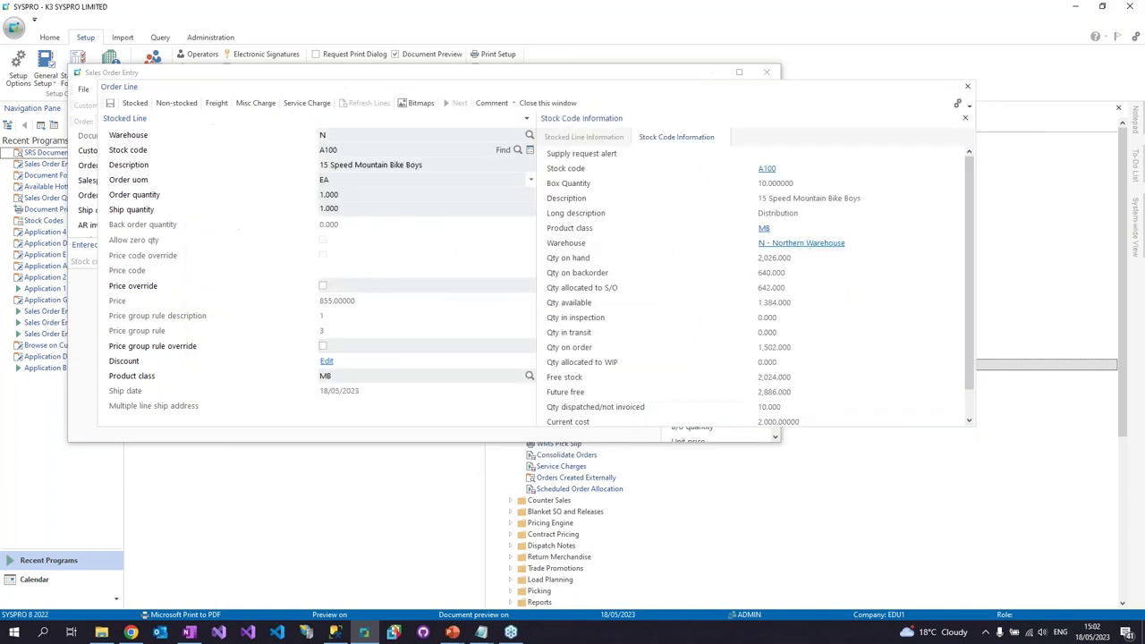
pyautogui.click(534, 105)
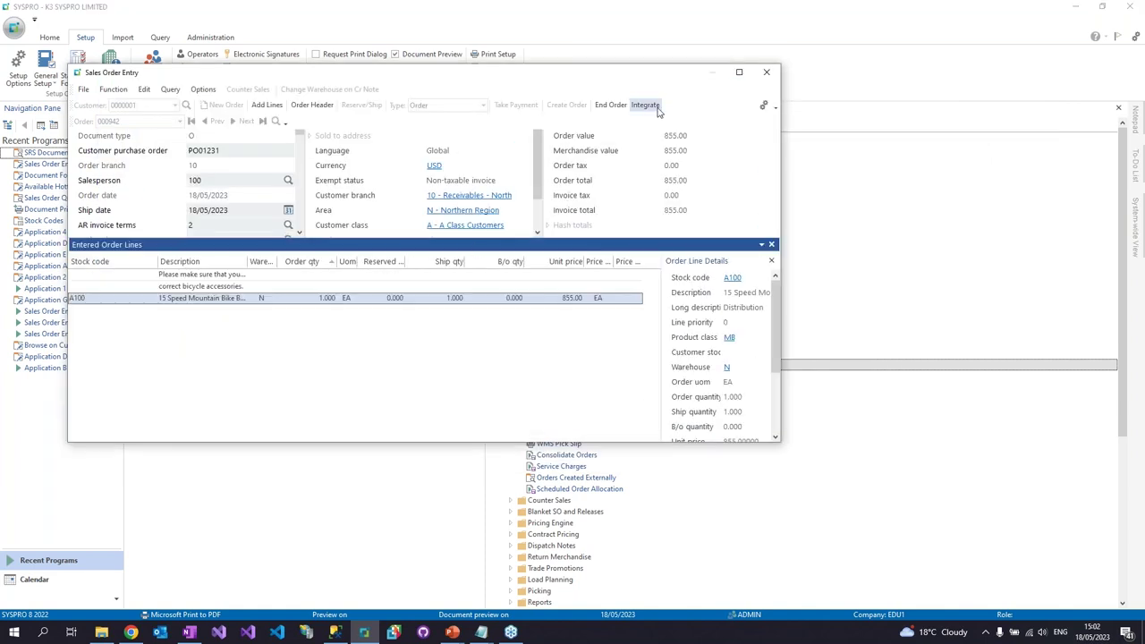
# End the order by dispatching its selected line, and print the dispatch note in the 0 - Dispatch note format.
pyautogui.click(612, 106)
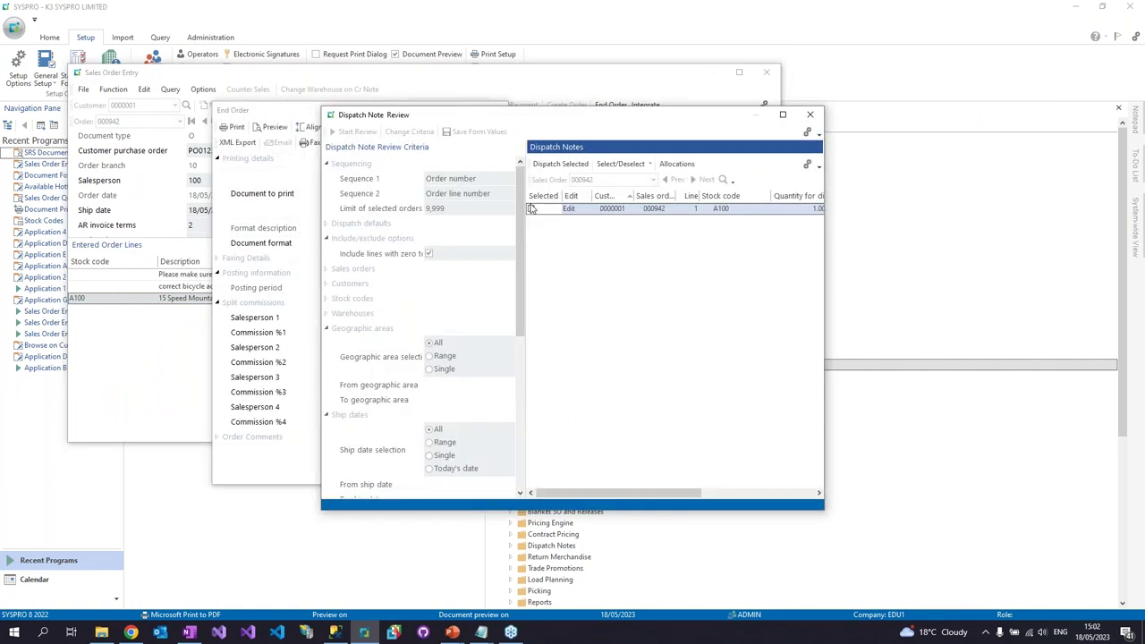
pyautogui.click(556, 164)
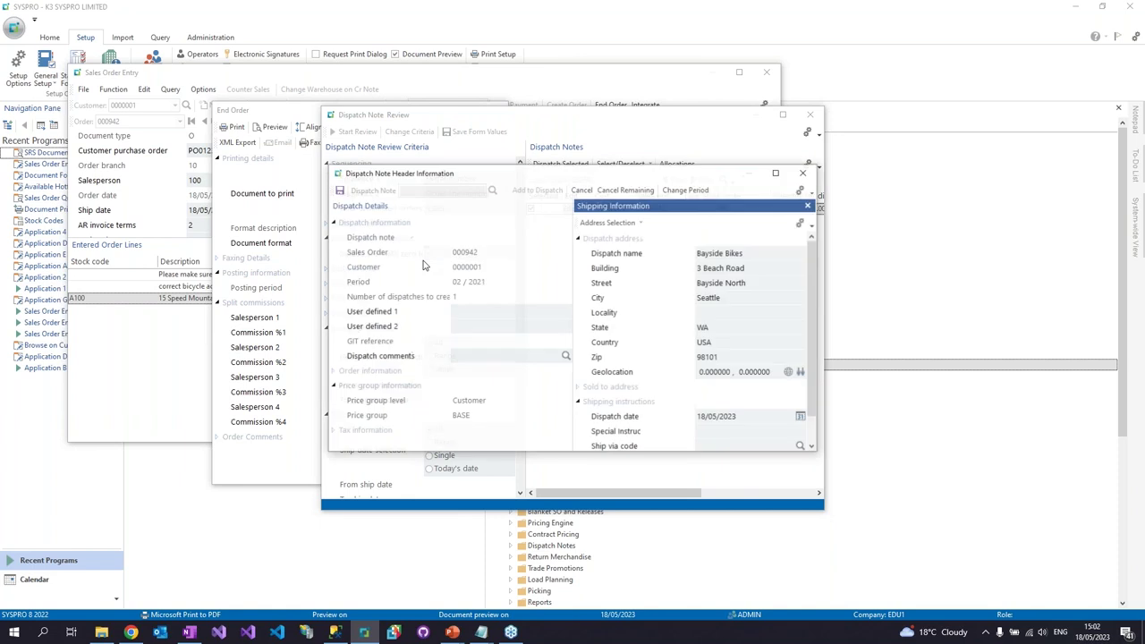
pyautogui.click(339, 191)
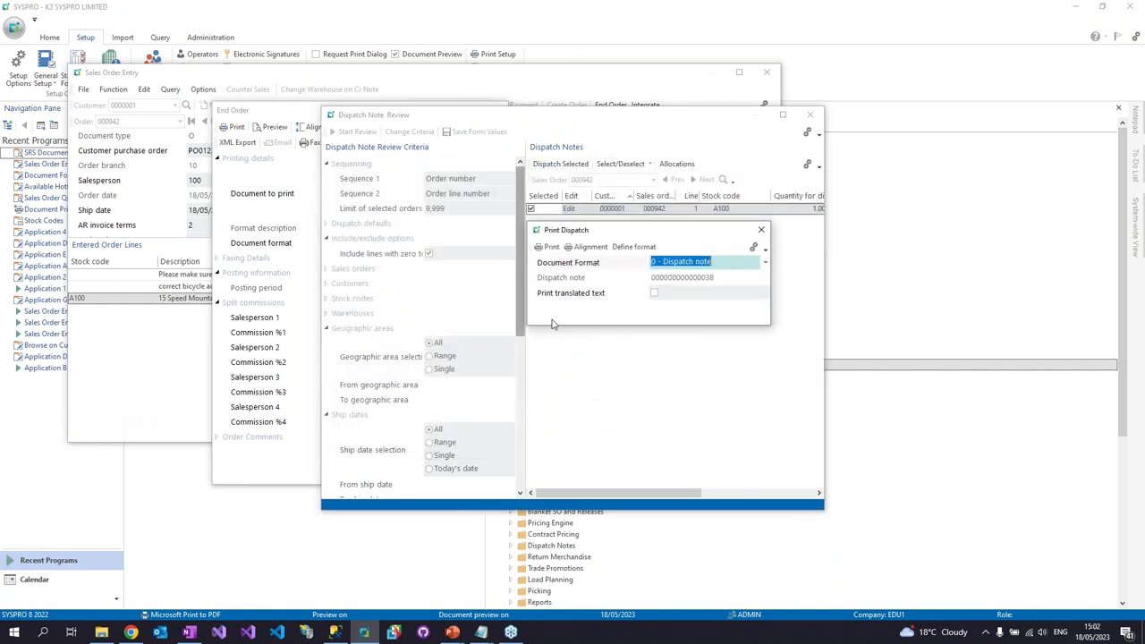
pyautogui.click(549, 247)
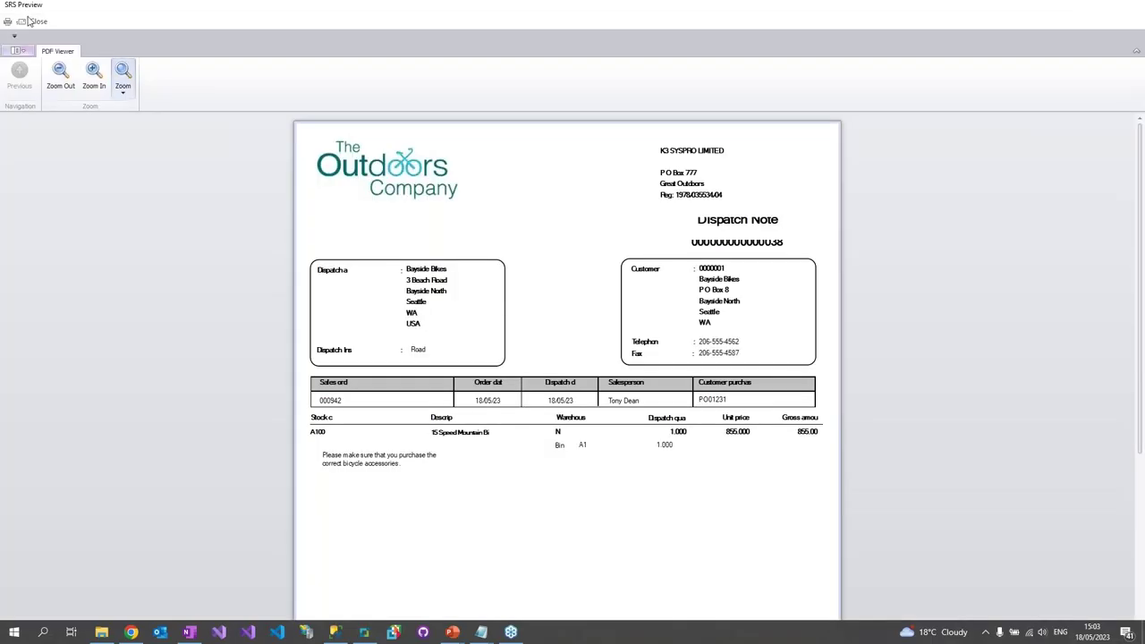
pyautogui.click(34, 21)
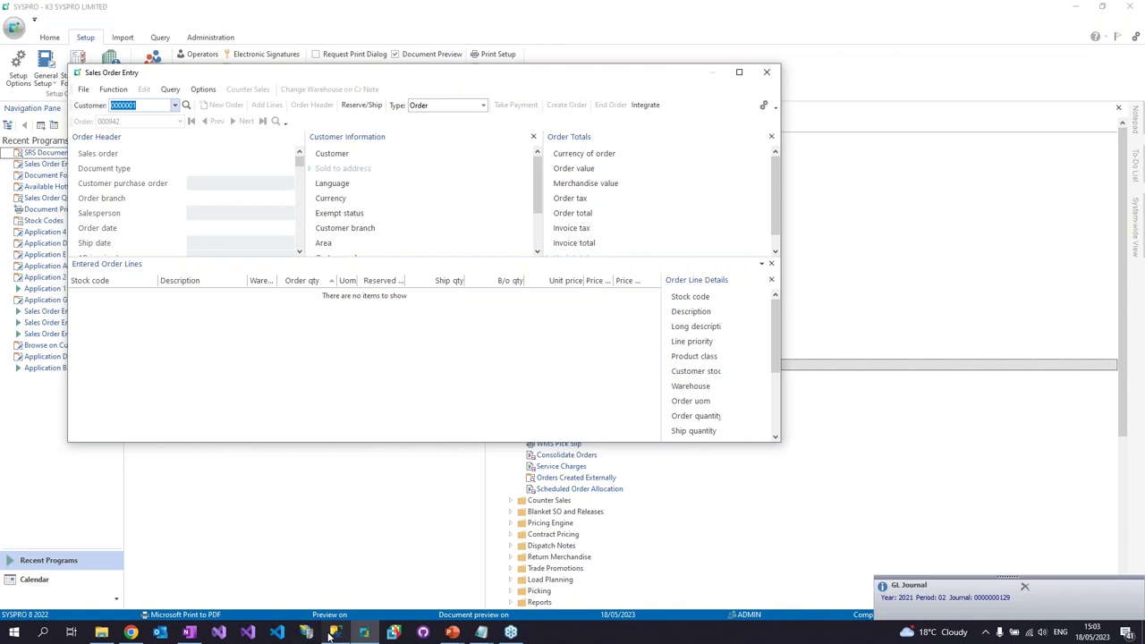
# Switch to SQL Server Management Studio and rerun the dispatch note query to look for the new dispatch.
pyautogui.click(332, 632)
pyautogui.press('F5')
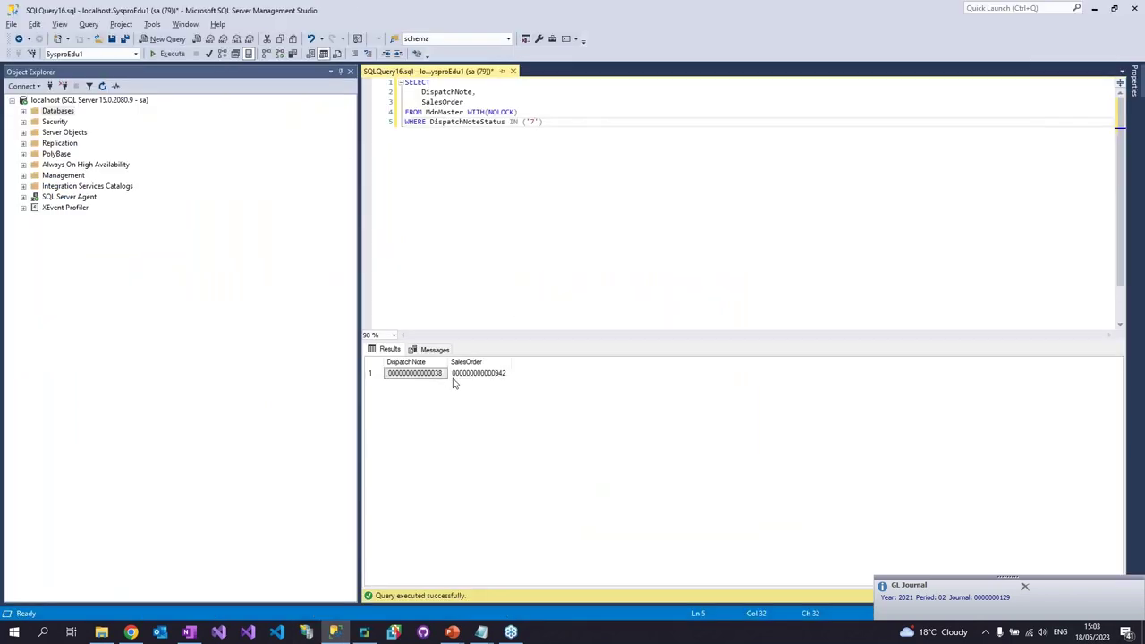
pyautogui.hotkey('ctrl', 'a')
pyautogui.click(474, 148)
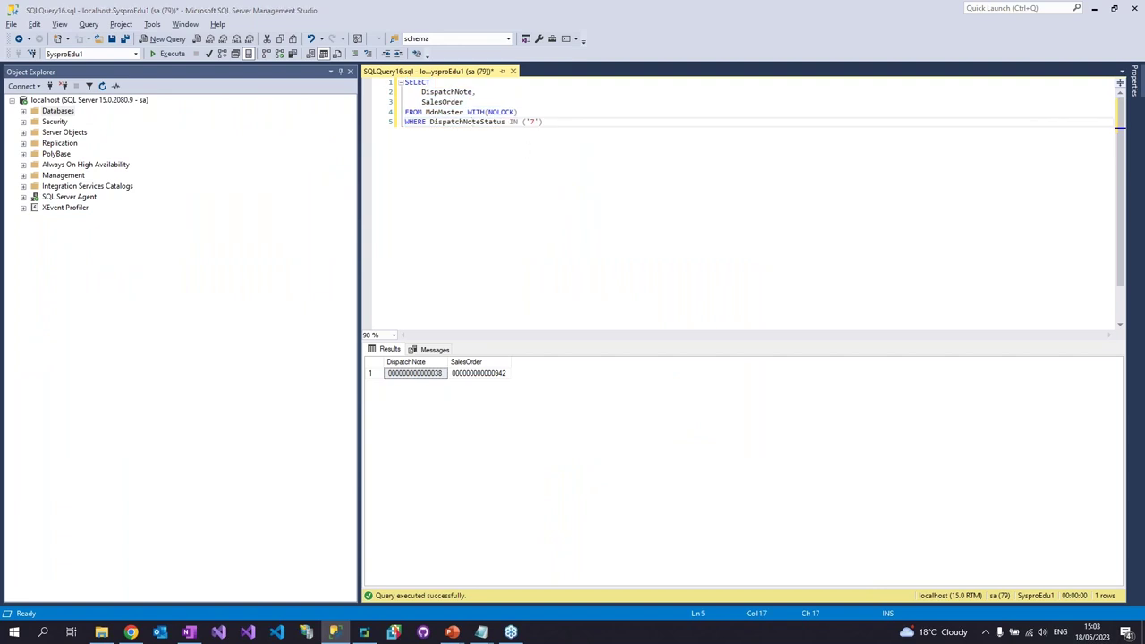
# Switch to Chrome and fill in a new process with dataflow SRS Print, datastep SRS_SYSPRO_PrintInvoice_Manual and description Test.
pyautogui.hotkey('alt', 'Tab')
pyautogui.hotkey('alt', 'Tab')
pyautogui.hotkey('alt', 'Tab')
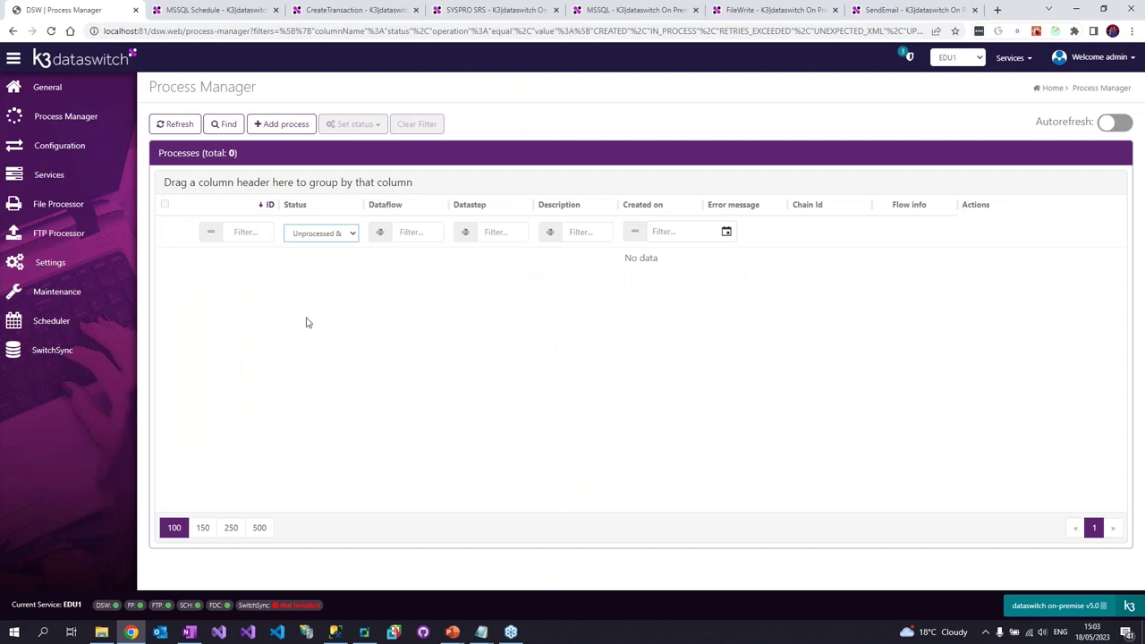
pyautogui.click(306, 127)
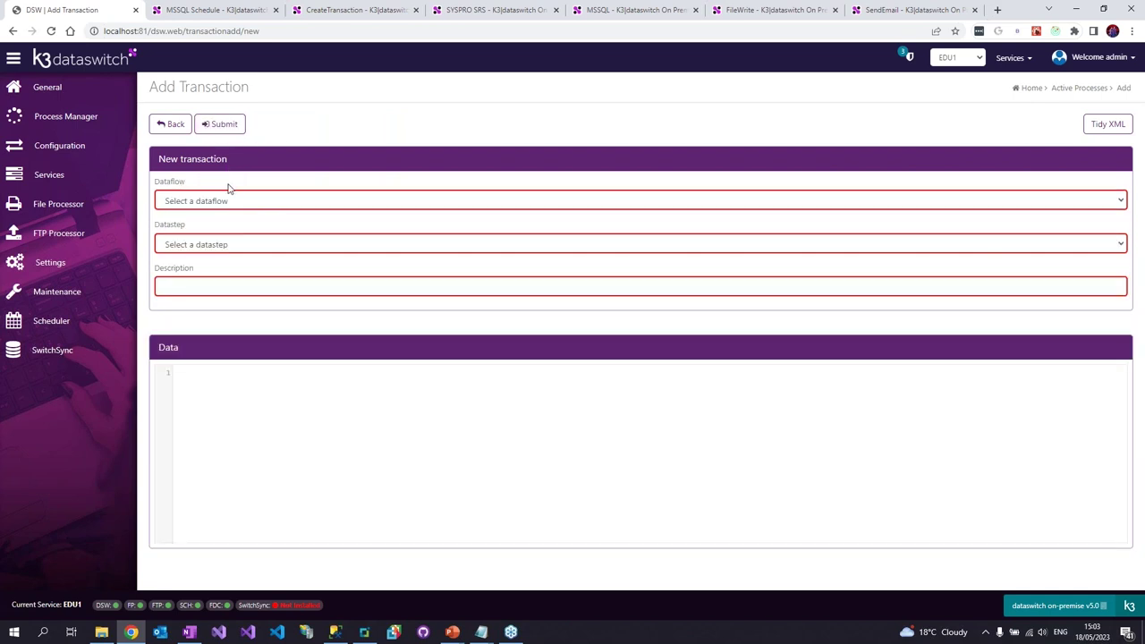
pyautogui.click(215, 198)
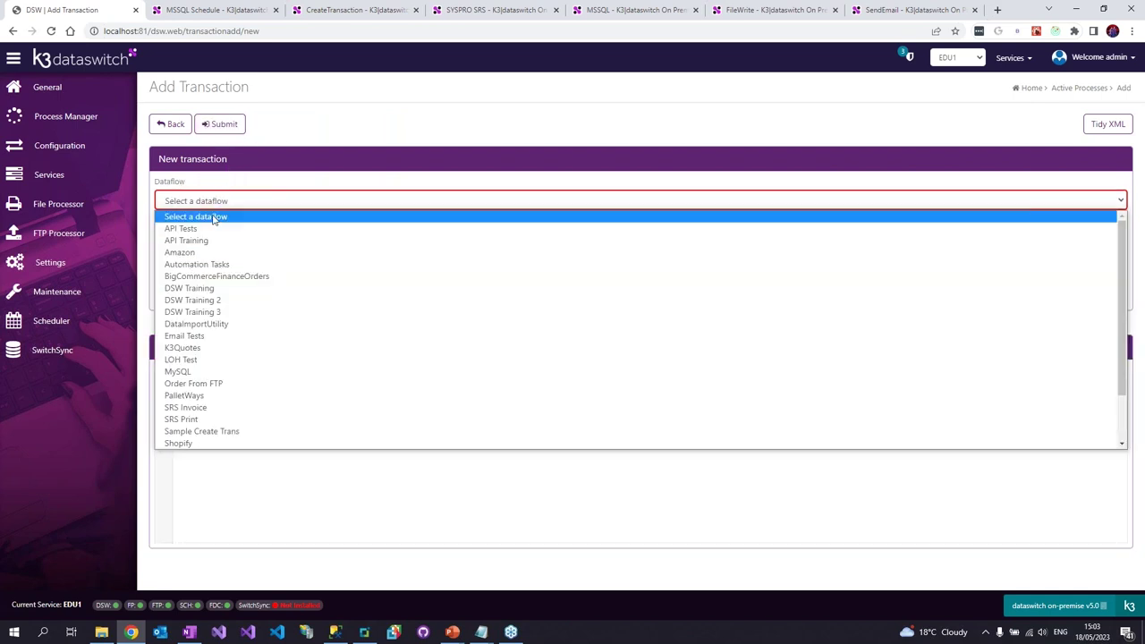
pyautogui.scroll(-1, 257, 362)
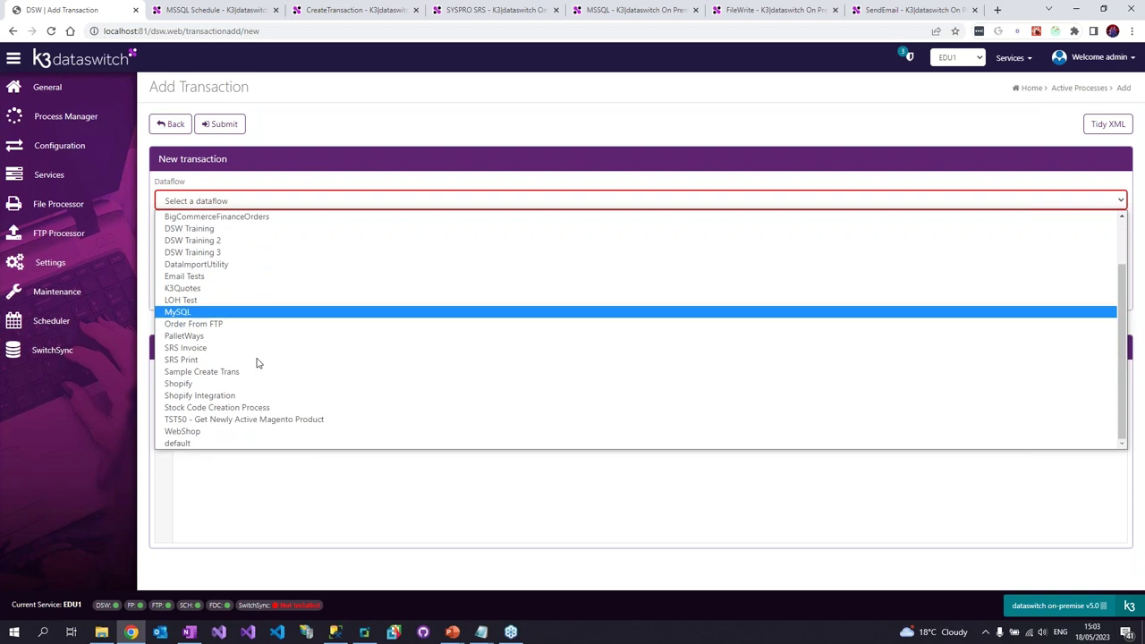
pyautogui.click(256, 359)
pyautogui.click(197, 245)
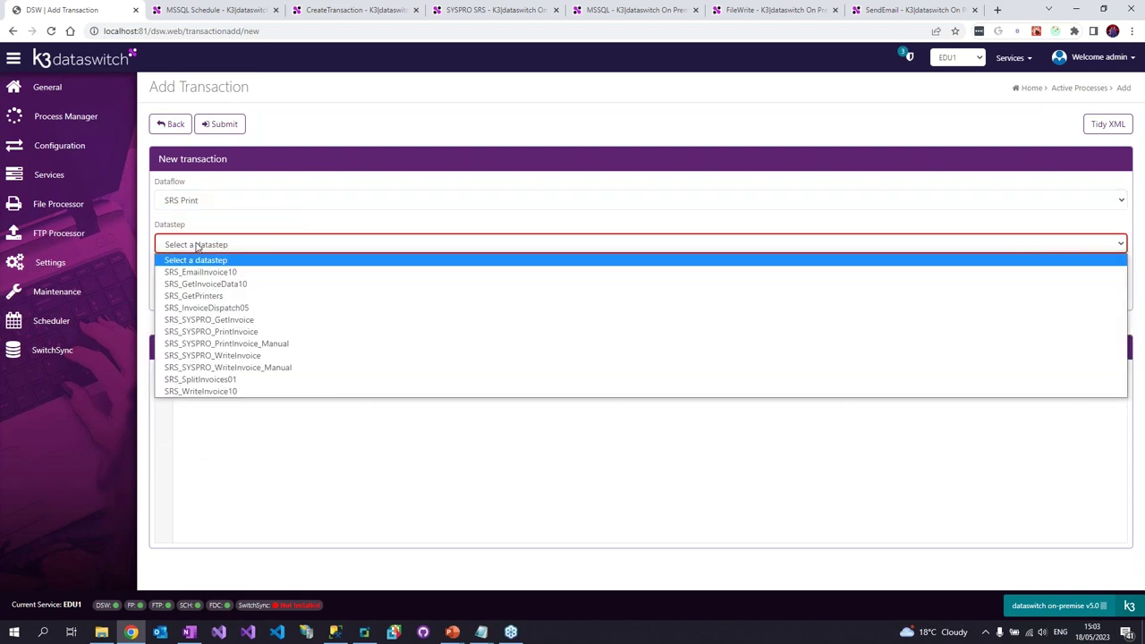
pyautogui.click(293, 344)
pyautogui.click(237, 286)
pyautogui.write('Test')
pyautogui.click(246, 373)
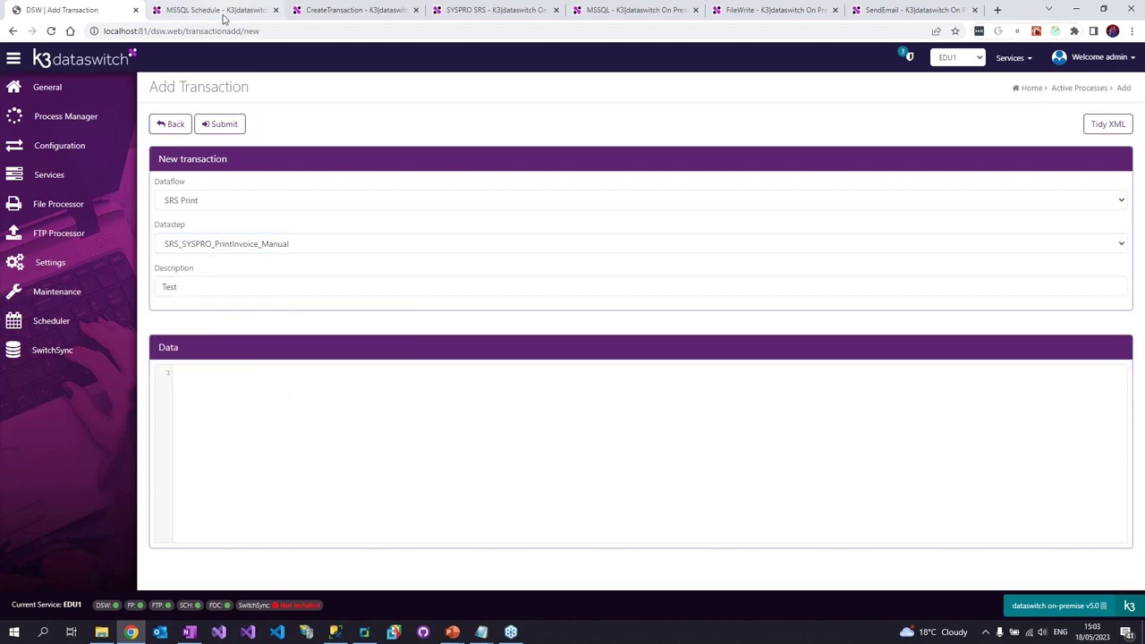
# Examine the SYSPRO SRS knowledge base article, including its recommendations and the sample XSLT for producing an invoice document.
pyautogui.click(495, 11)
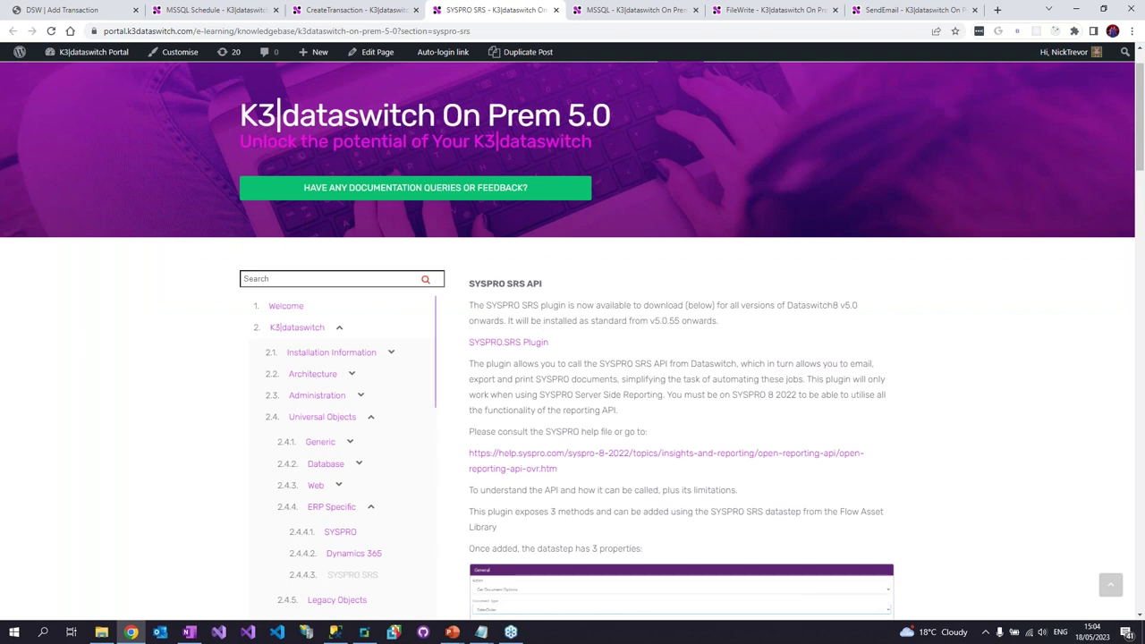
pyautogui.scroll(-2, 632, 236)
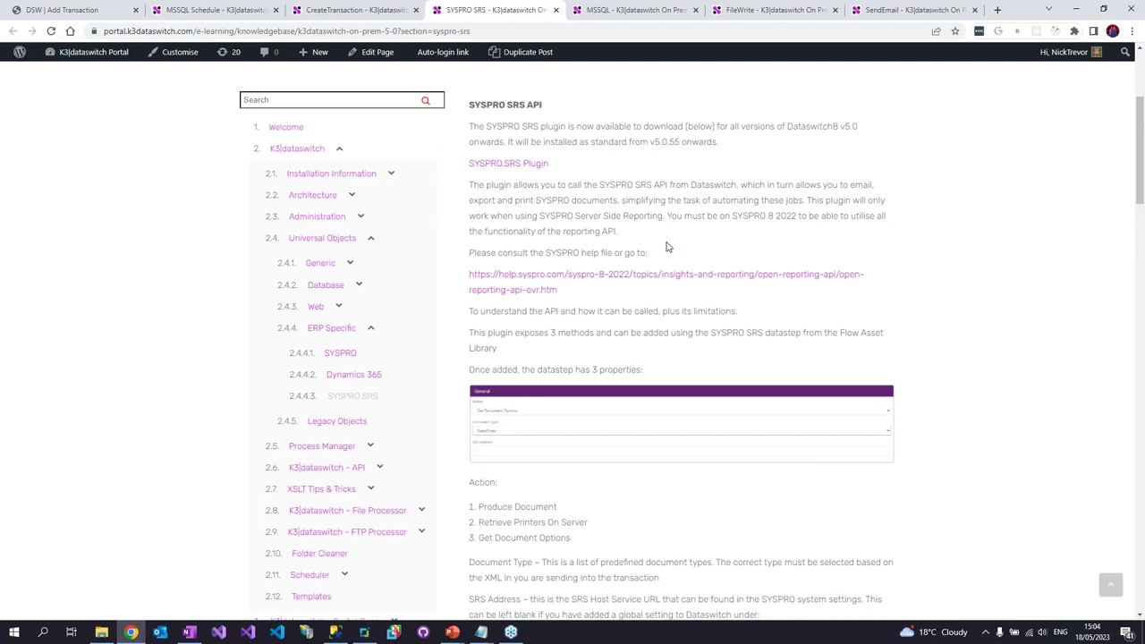
pyautogui.scroll(-15, 666, 246)
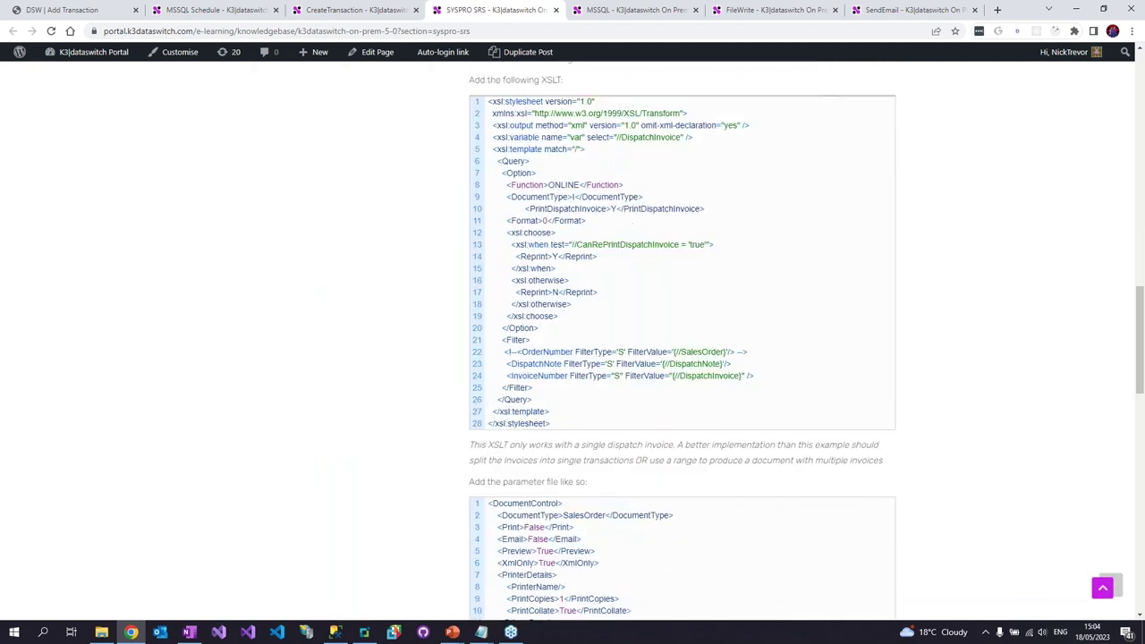
pyautogui.scroll(-10, 669, 457)
pyautogui.moveTo(480, 211); pyautogui.dragTo(738, 319)
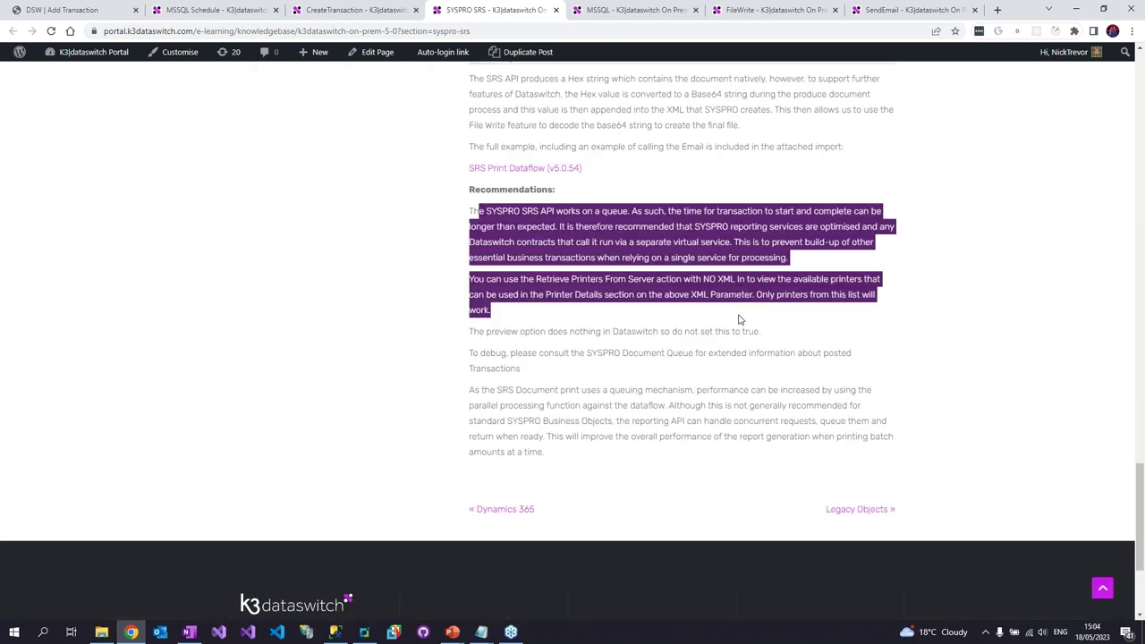
pyautogui.click(738, 320)
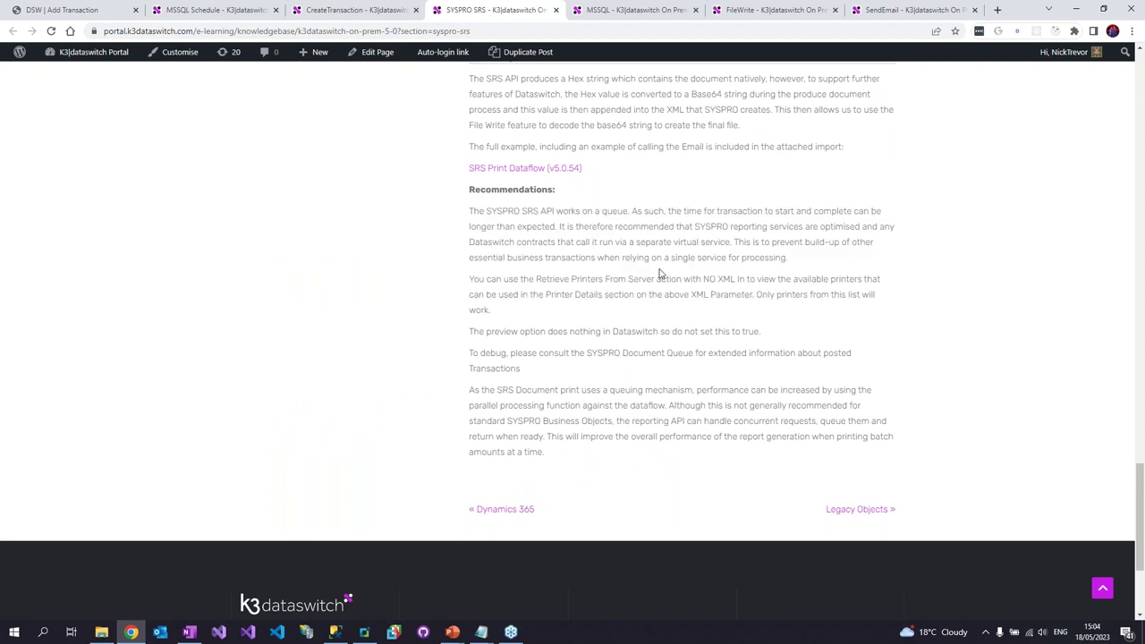
pyautogui.scroll(15, 658, 280)
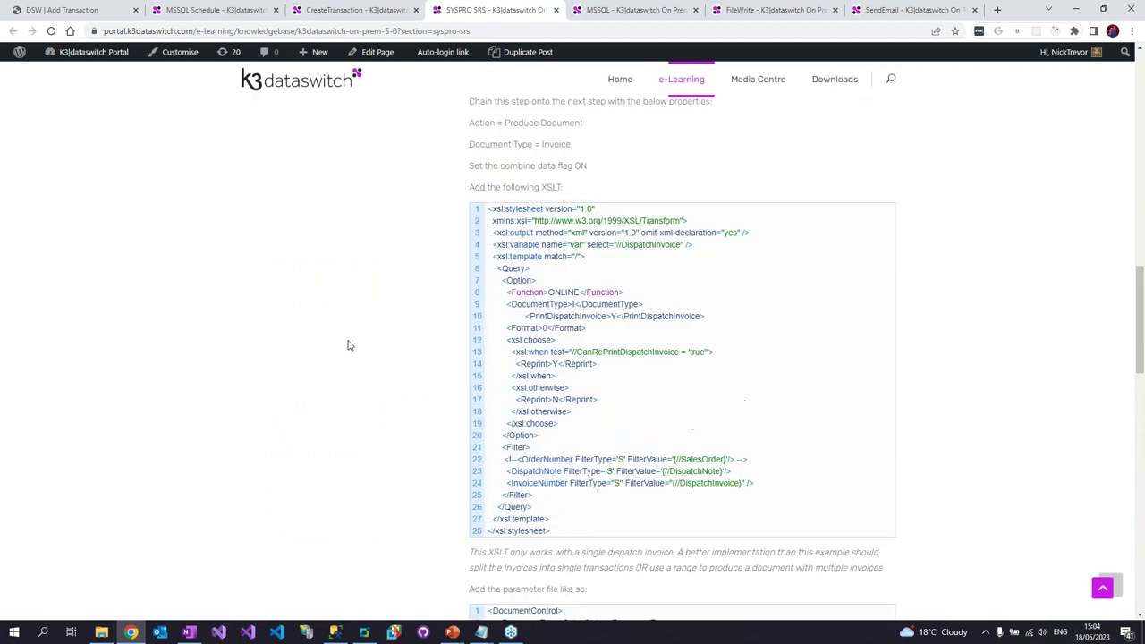
pyautogui.scroll(1, 420, 313)
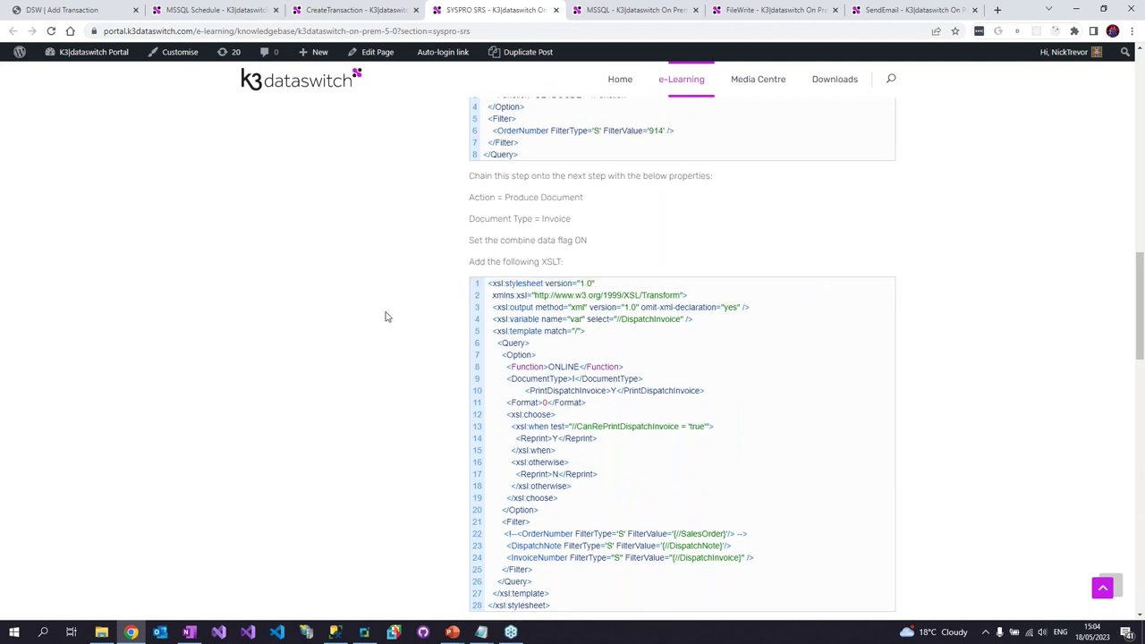
pyautogui.moveTo(654, 280)
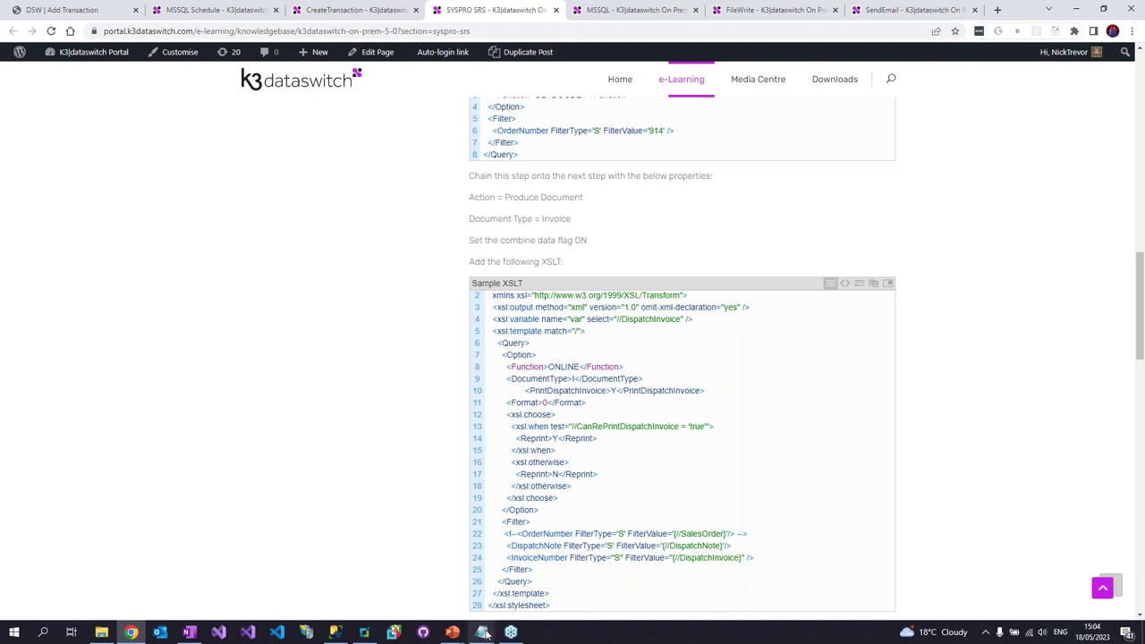
# Copy the Manual Invoice Query XML from WebinarFlow.txt in Notepad and paste it into the new transaction's data in Chrome.
pyautogui.moveTo(481, 629)
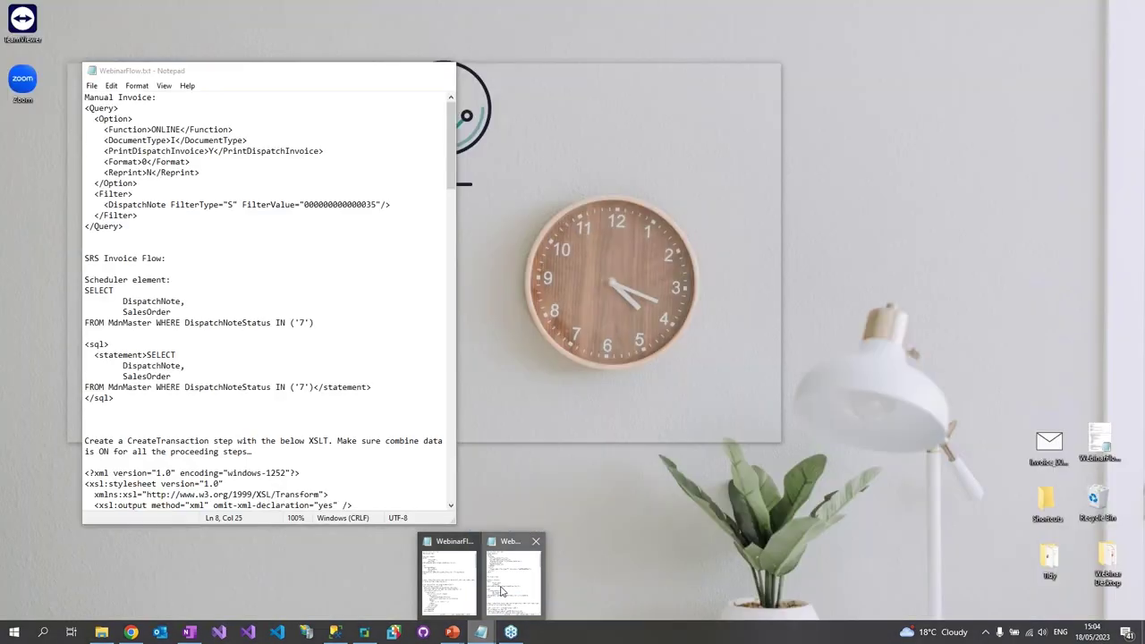
pyautogui.click(501, 591)
pyautogui.moveTo(154, 231); pyautogui.dragTo(57, 106)
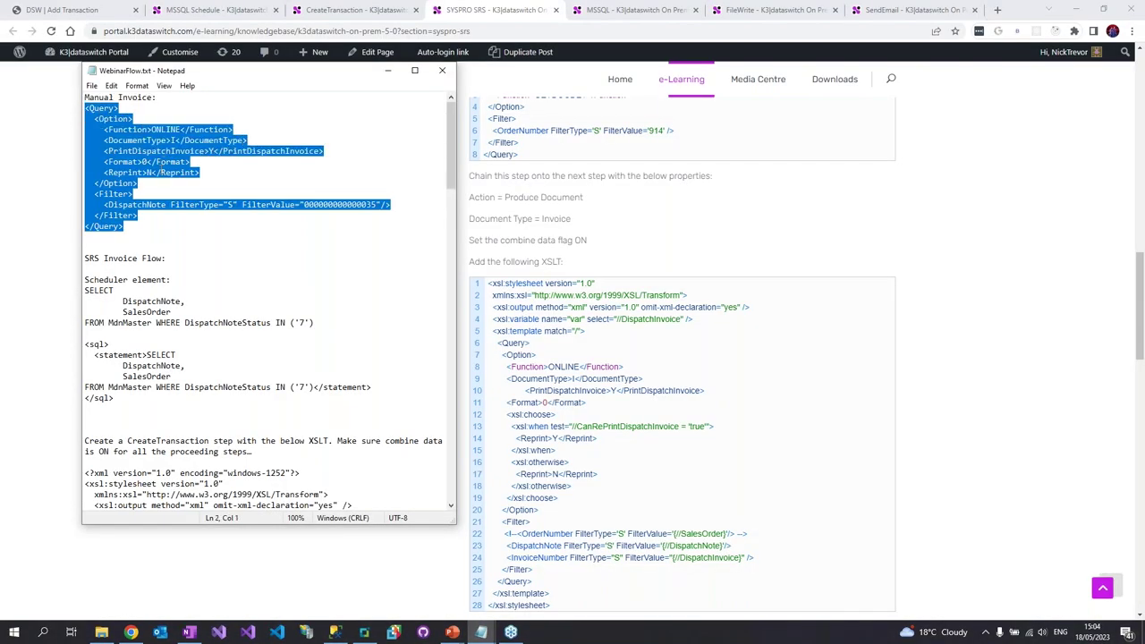
pyautogui.click(61, 186)
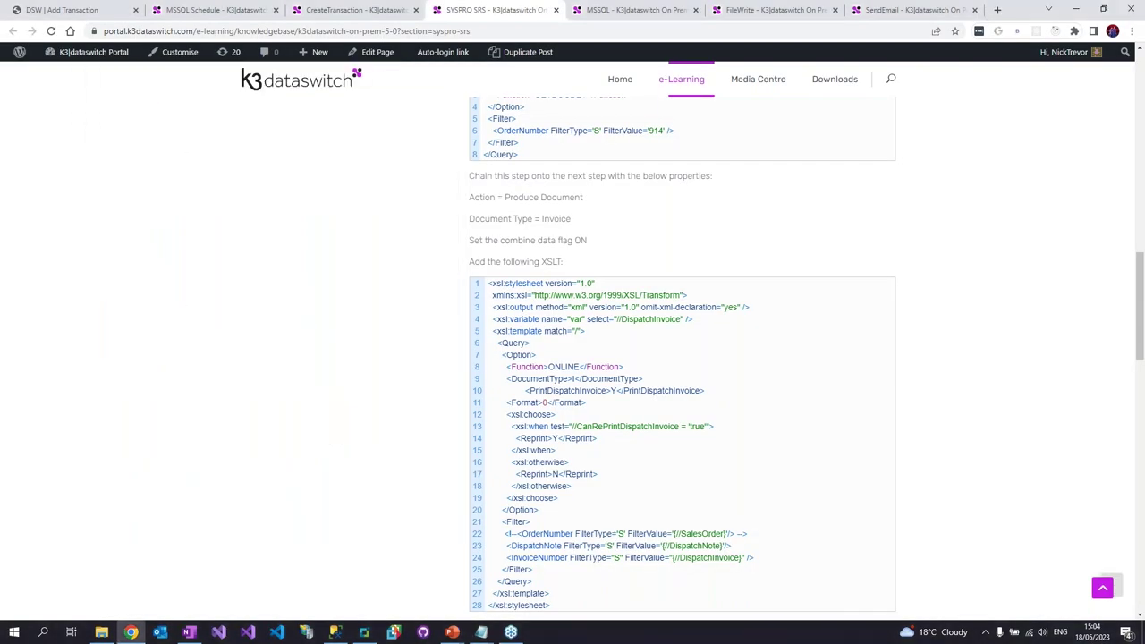
pyautogui.click(63, 10)
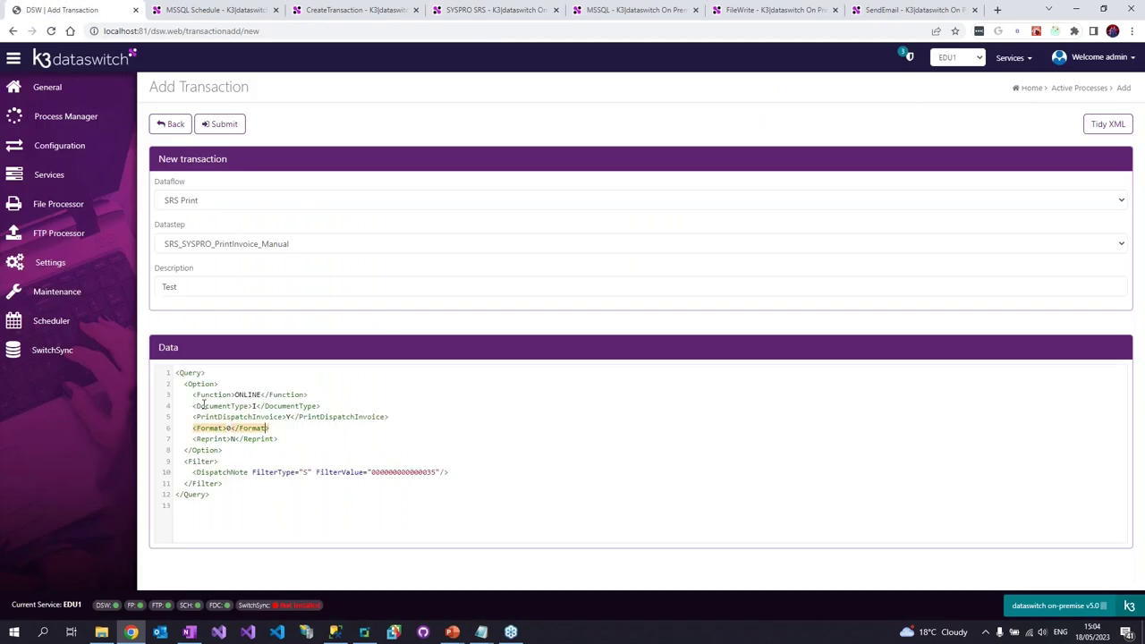
# Review the PrintDispatchInvoice, Reprint and DispatchNote filter lines of the pasted query.
pyautogui.moveTo(219, 417); pyautogui.dragTo(379, 421)
pyautogui.click(314, 429)
pyautogui.moveTo(211, 439); pyautogui.dragTo(236, 441)
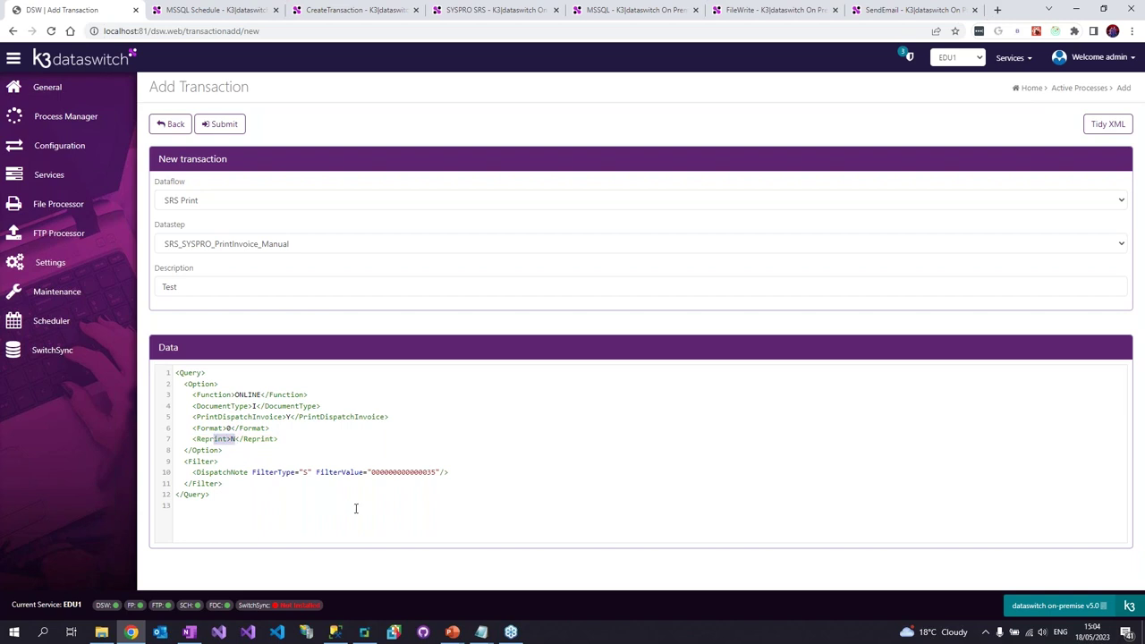
pyautogui.click(261, 462)
pyautogui.moveTo(170, 473); pyautogui.dragTo(449, 472)
pyautogui.click(504, 471)
pyautogui.click(335, 631)
pyautogui.click(438, 373)
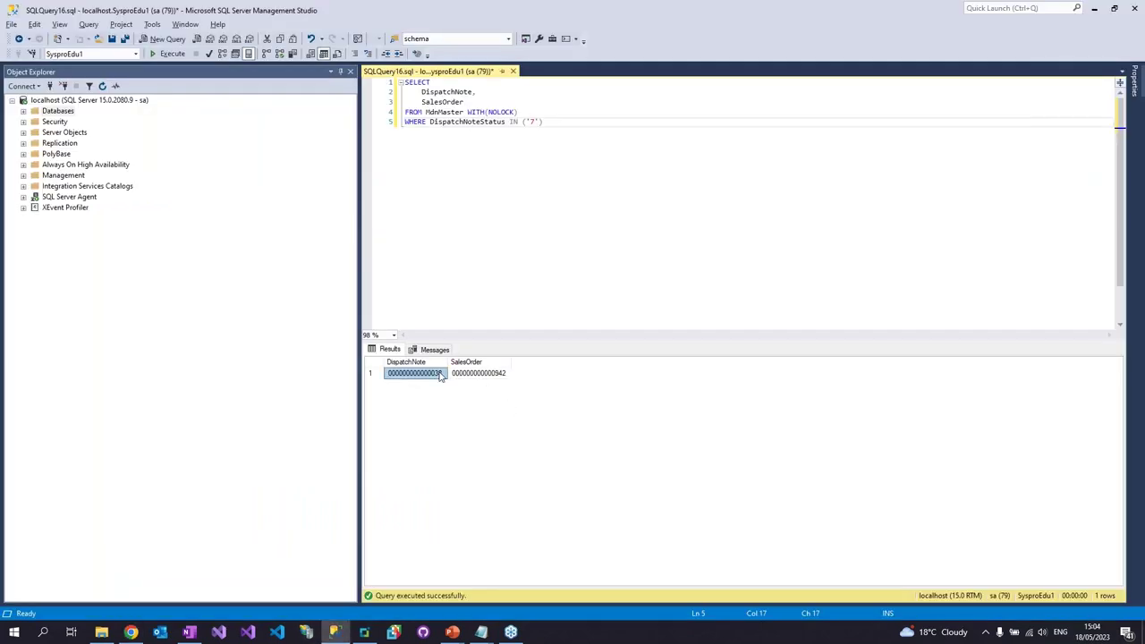
pyautogui.hotkey('alt', 'Tab')
pyautogui.click(436, 471)
pyautogui.press('BackSpace')
pyautogui.write('8')
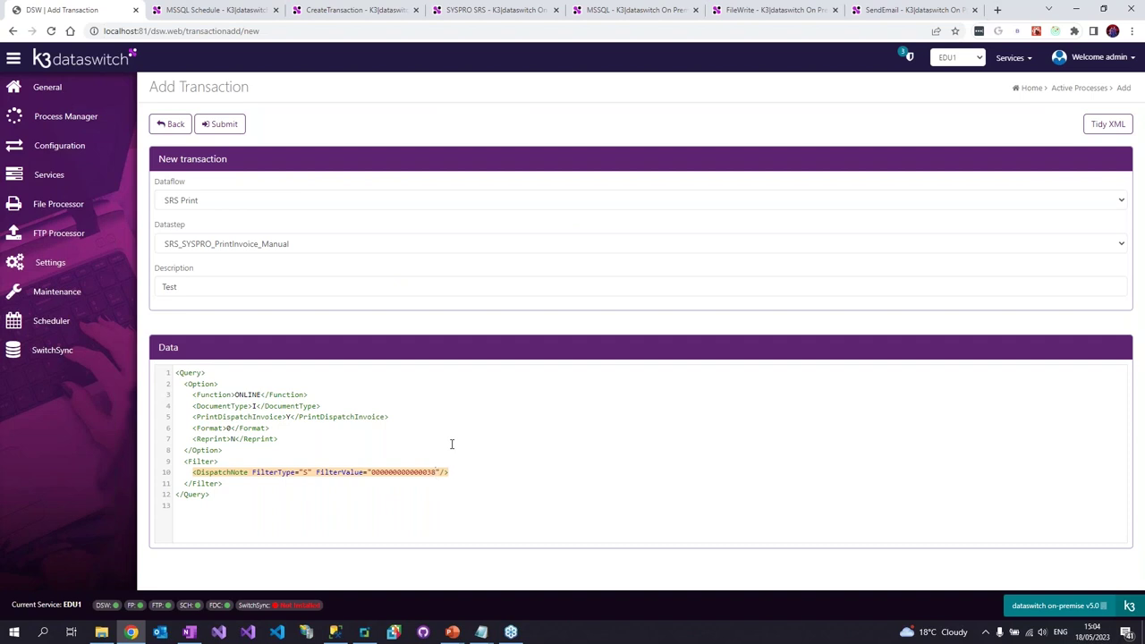
pyautogui.click(220, 123)
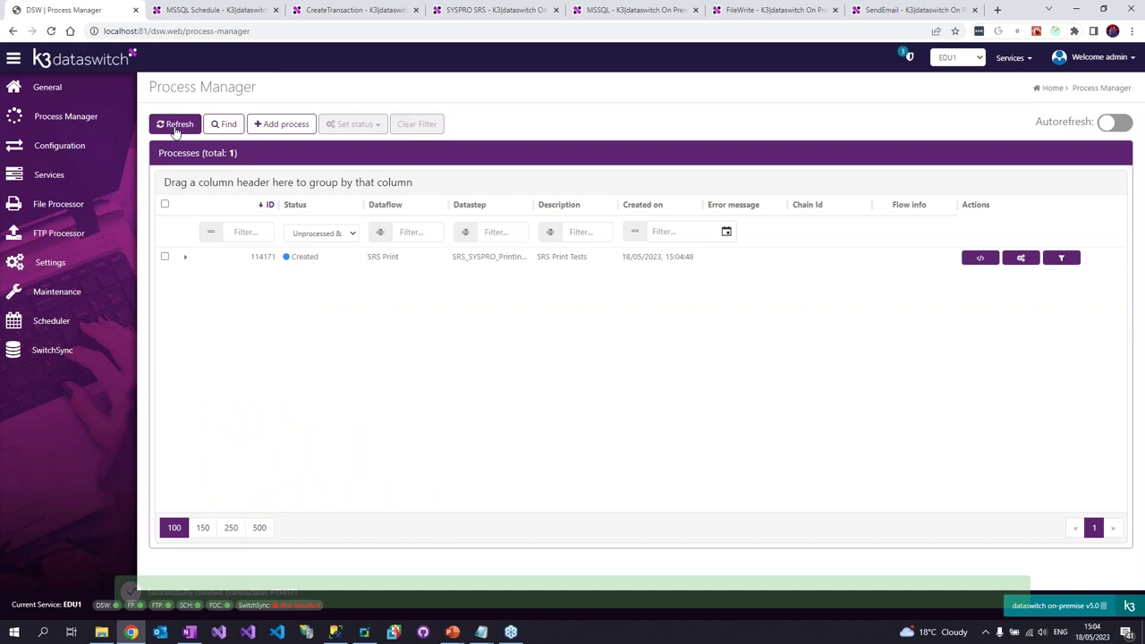
# Refresh the process list, then switch to SYSPRO, close the order entry totals and check the invoice's status in the SRS Document Queue.
pyautogui.click(177, 130)
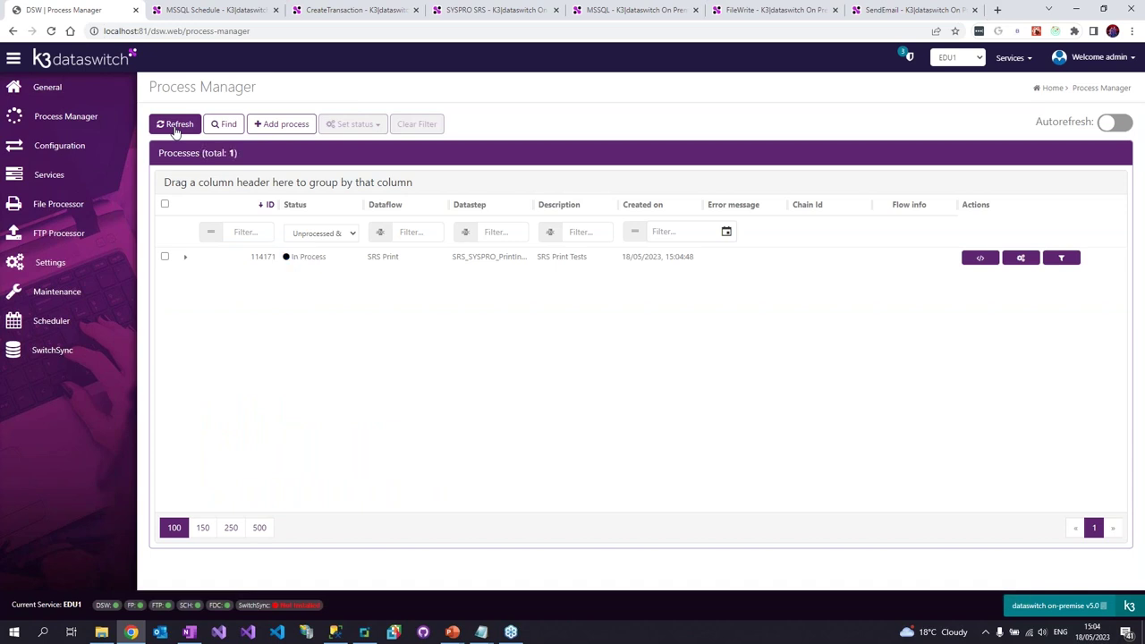
pyautogui.click(367, 632)
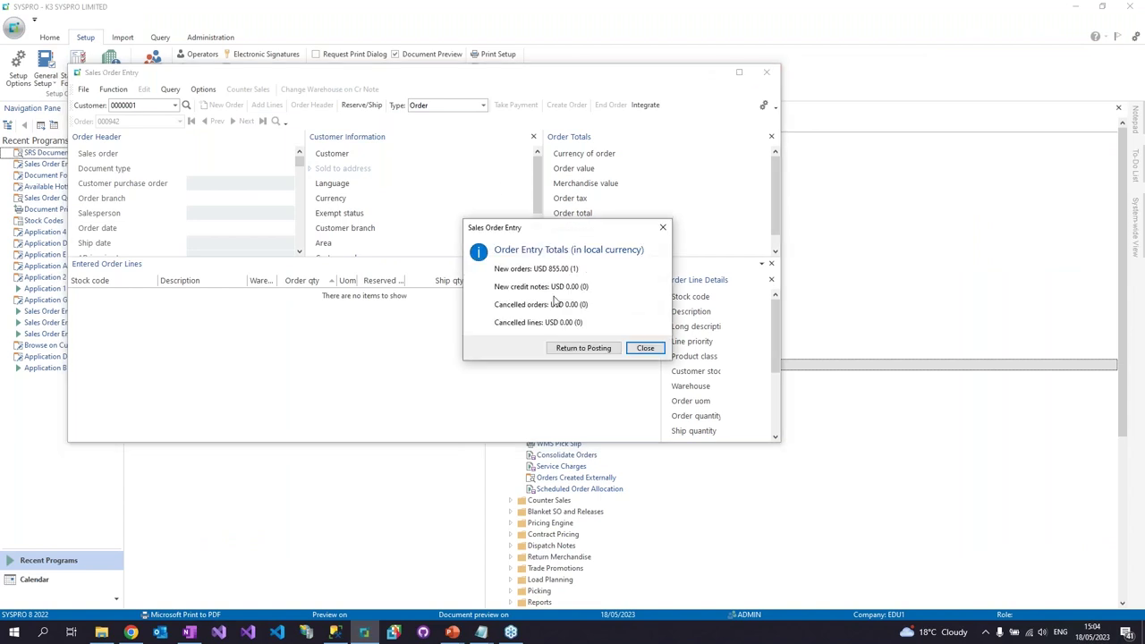
pyautogui.click(645, 348)
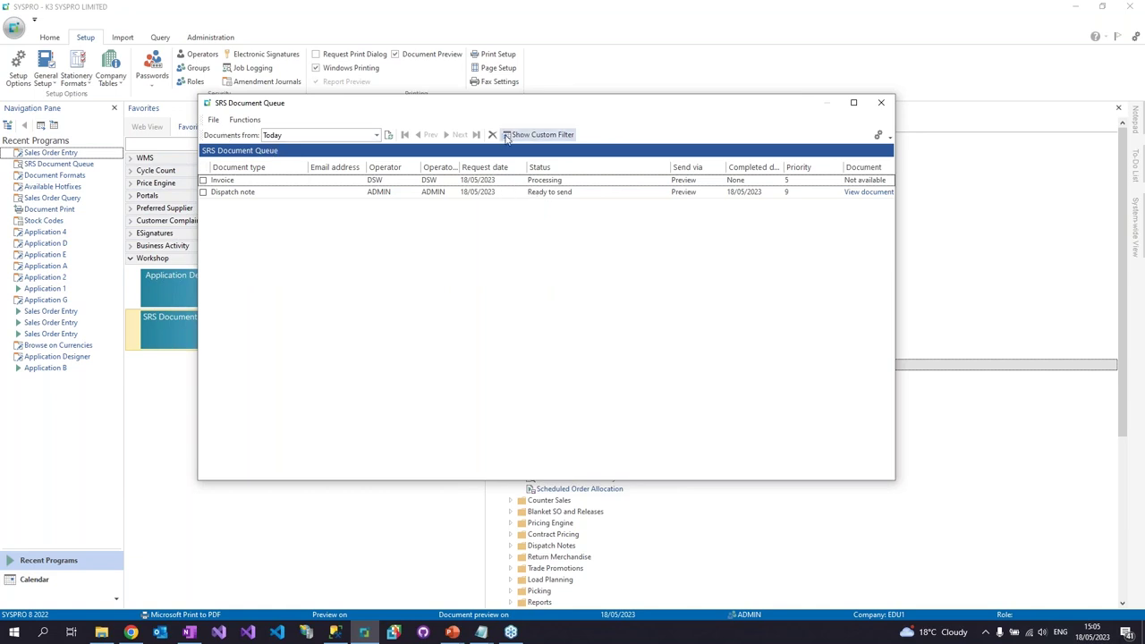
pyautogui.click(536, 182)
# Switch to Chrome, refresh the process list and show processes of all statuses.
pyautogui.hotkey('alt', 'Tab')
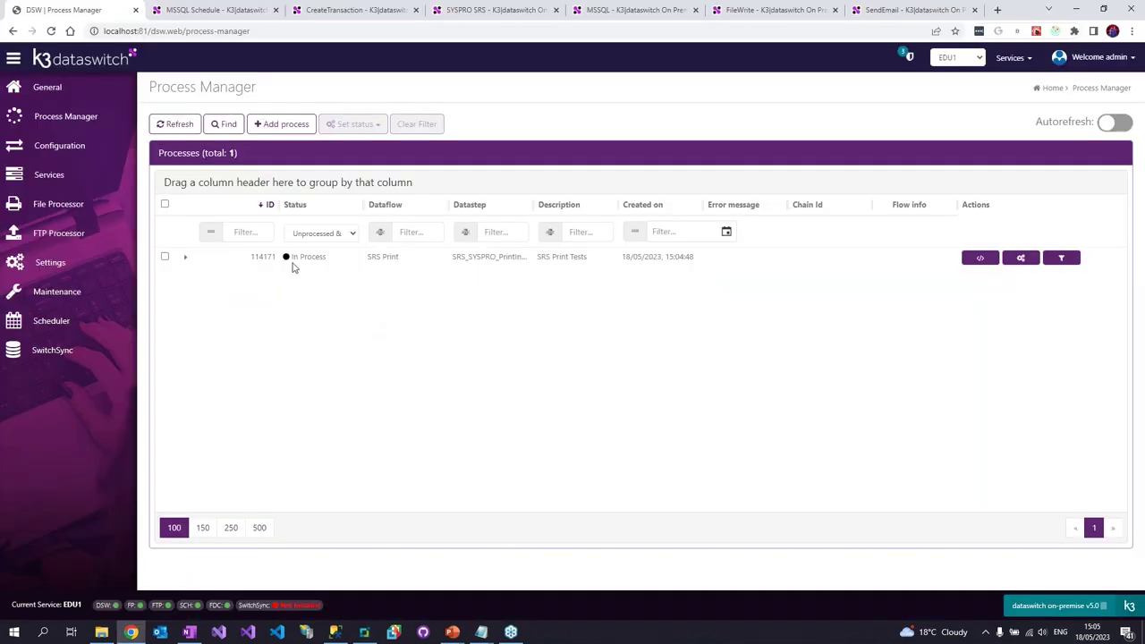
pyautogui.click(178, 125)
pyautogui.click(345, 232)
pyautogui.click(322, 267)
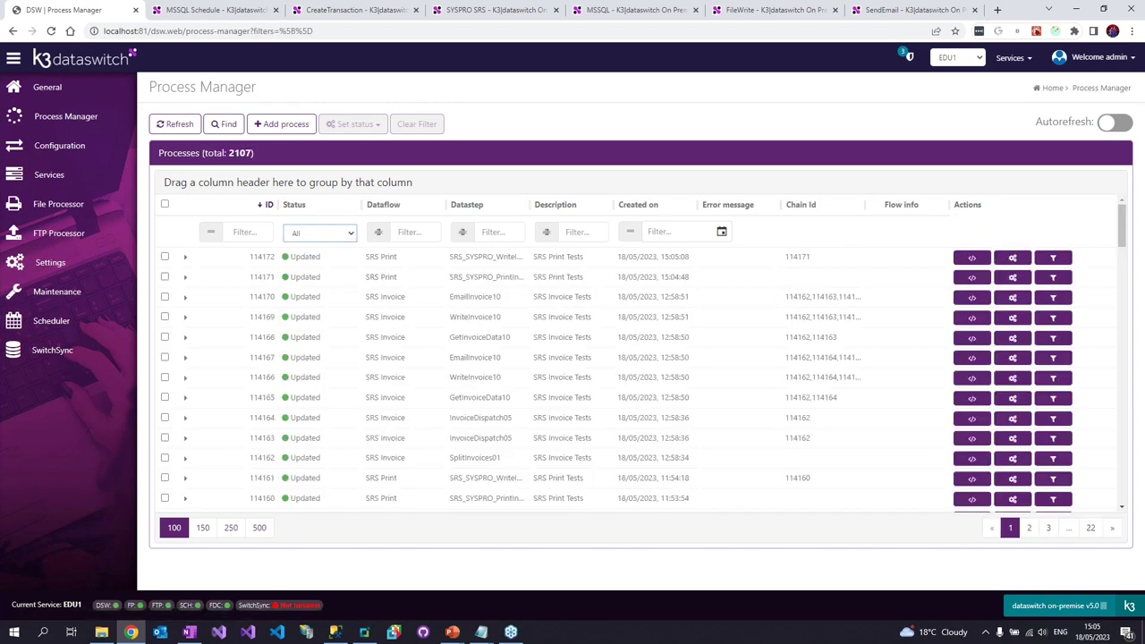
# View the input and output data of the SRS_SYSPRO_PrintInvoice_Manual transaction.
pyautogui.click(614, 280)
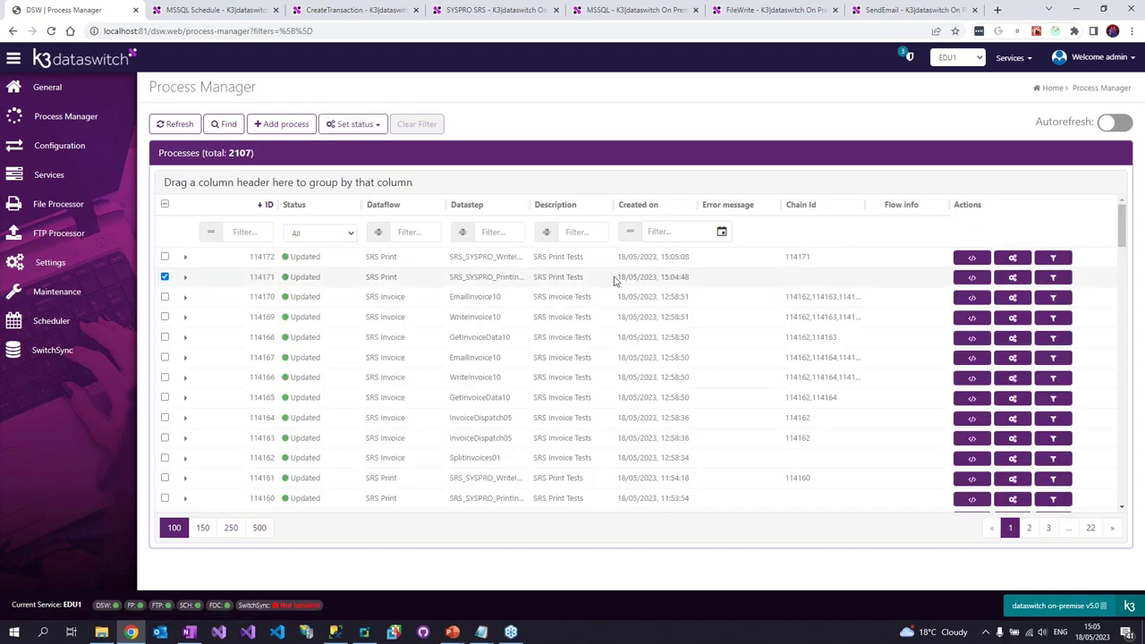
pyautogui.click(972, 278)
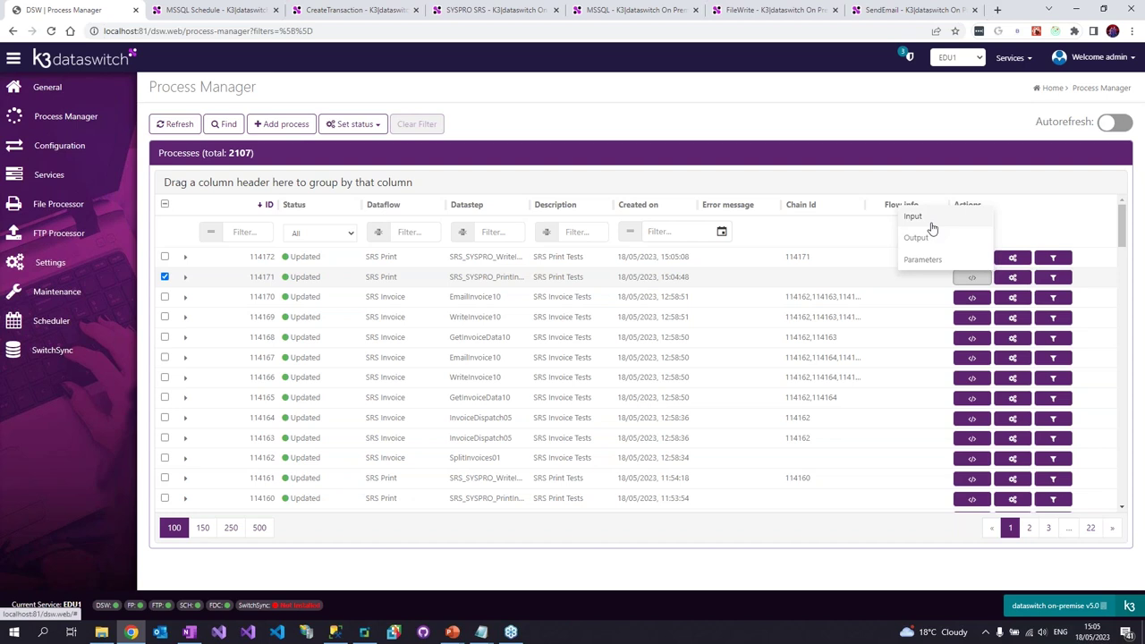
pyautogui.click(930, 224)
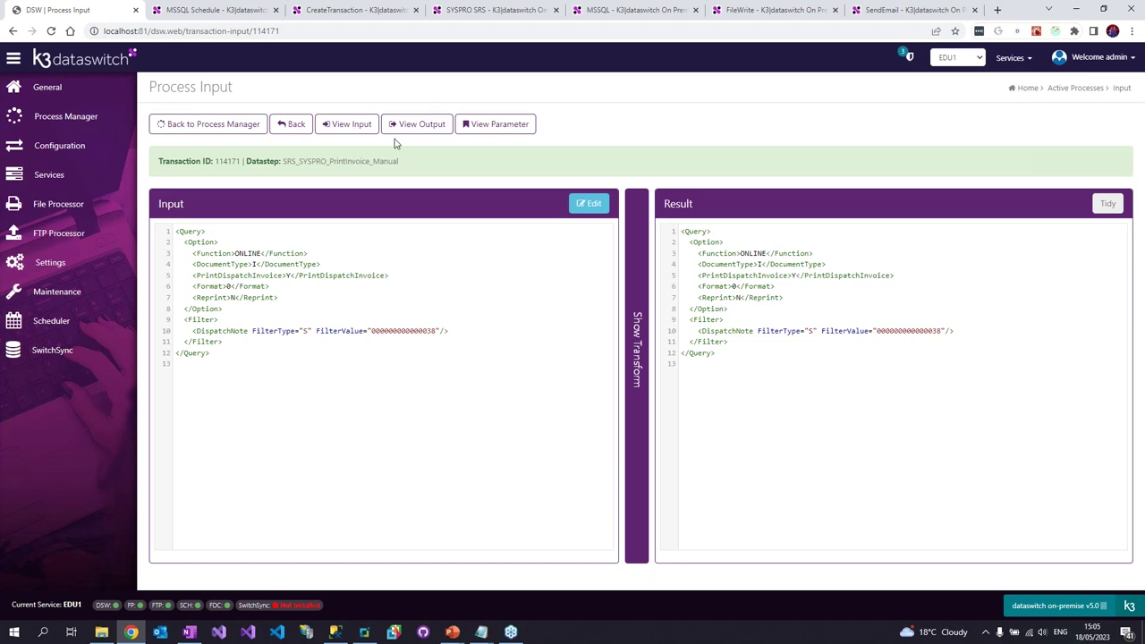
pyautogui.click(400, 128)
pyautogui.moveTo(248, 232); pyautogui.dragTo(229, 196)
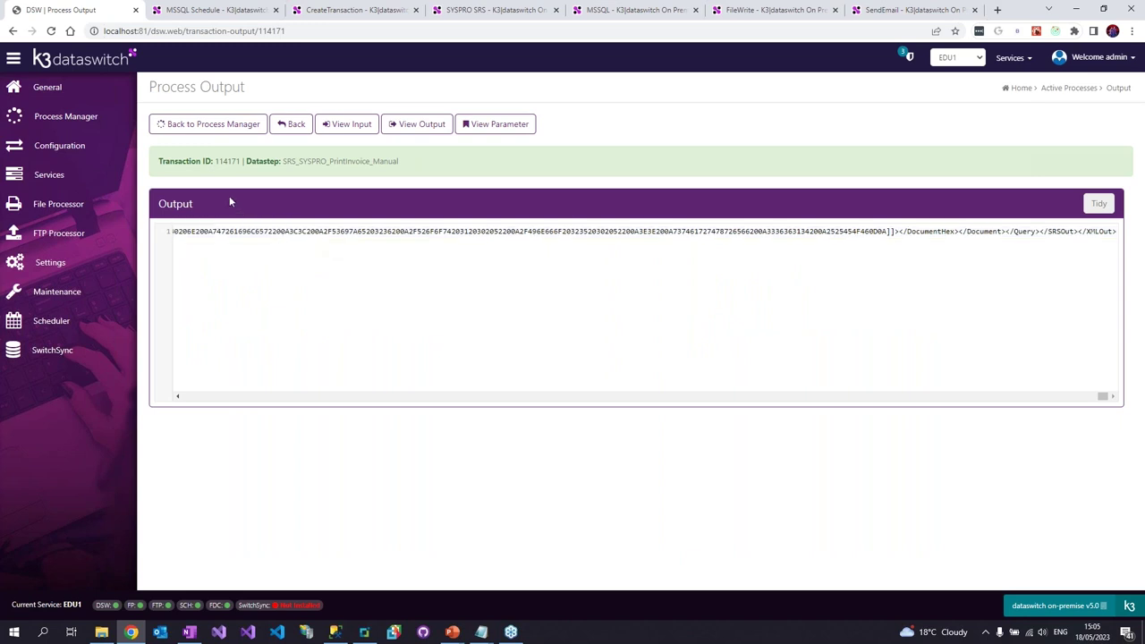
# Return to the Process Manager, list all statuses again and select the chained SRS Print transaction that writes the invoice.
pyautogui.click(208, 124)
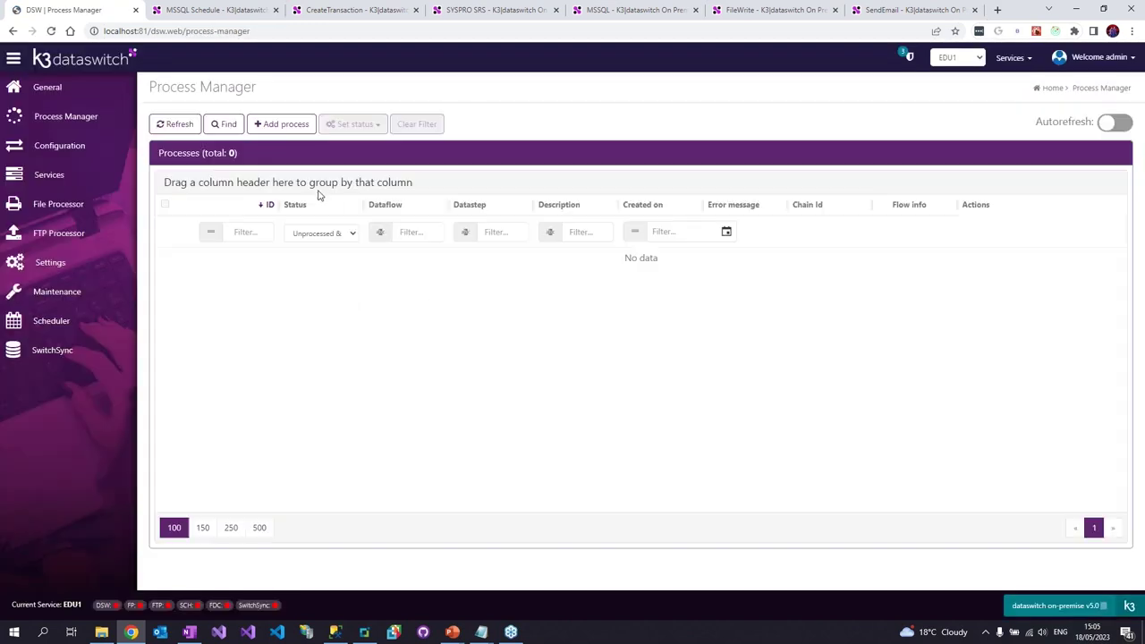
pyautogui.click(322, 234)
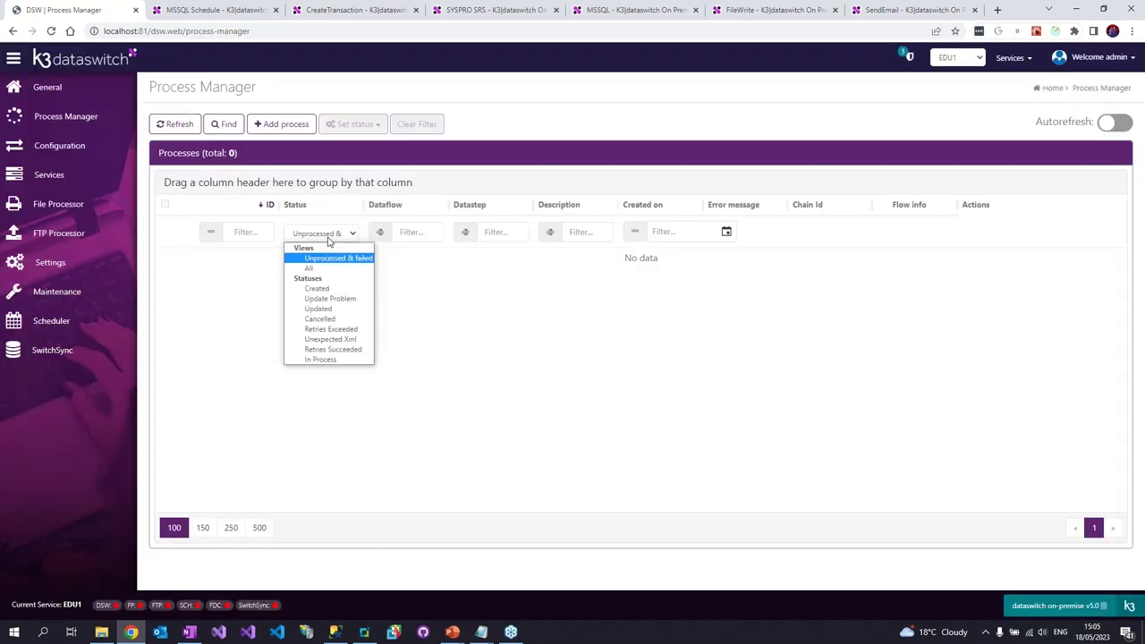
pyautogui.click(311, 268)
pyautogui.click(444, 263)
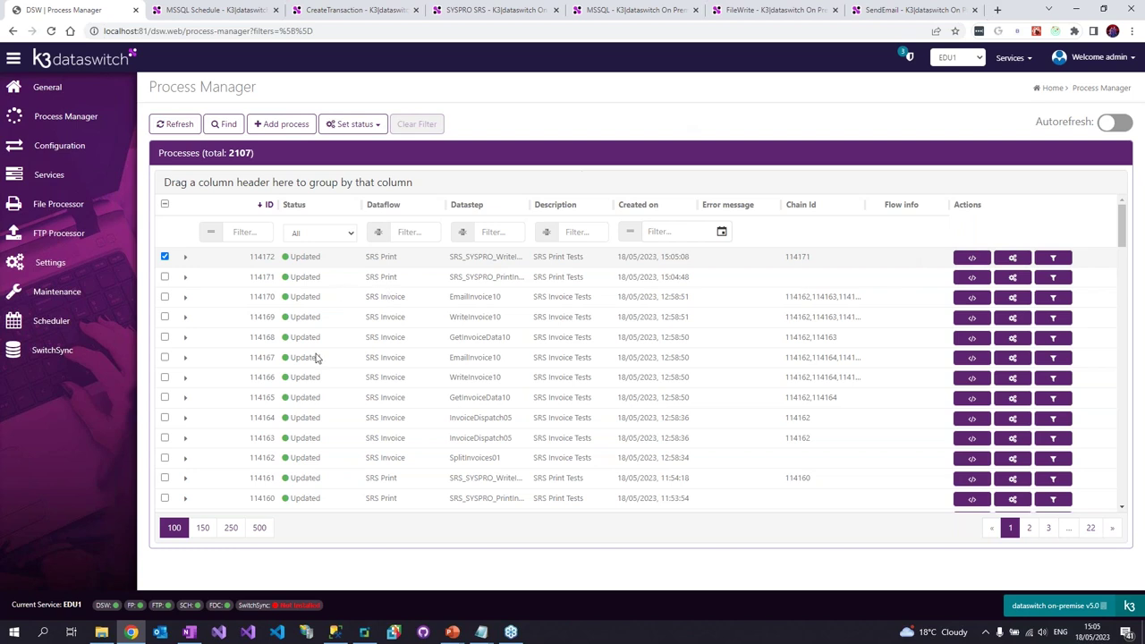
# Switch to File Explorer, open Invoice.pdf from the C:\Temp\invoice folder to examine the generated invoice, and close it.
pyautogui.click(101, 632)
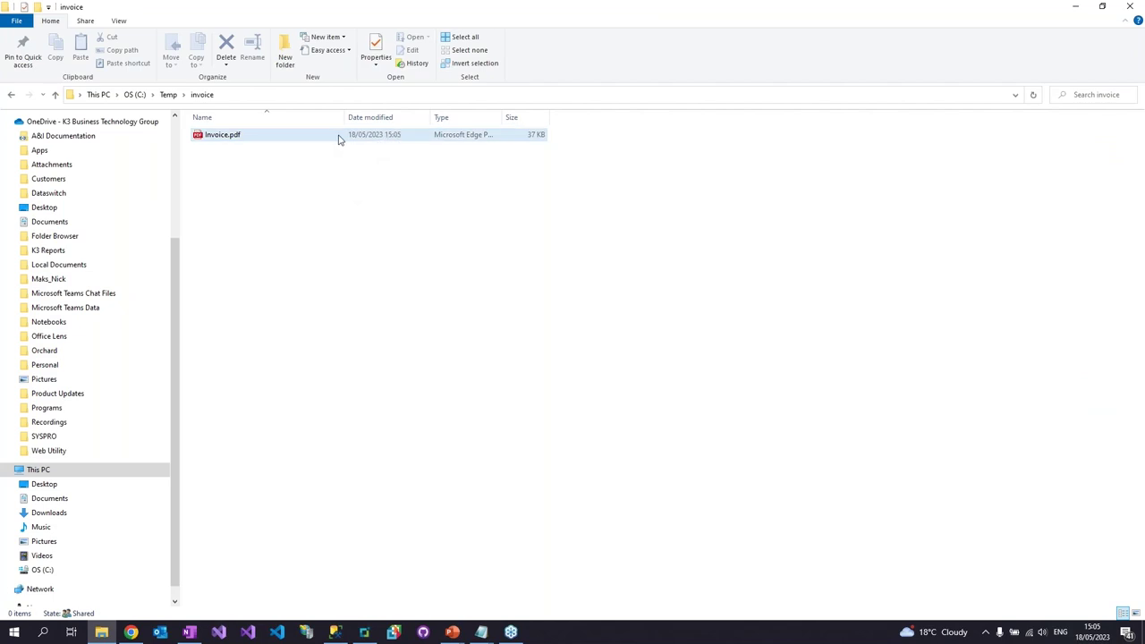
pyautogui.doubleClick(339, 137)
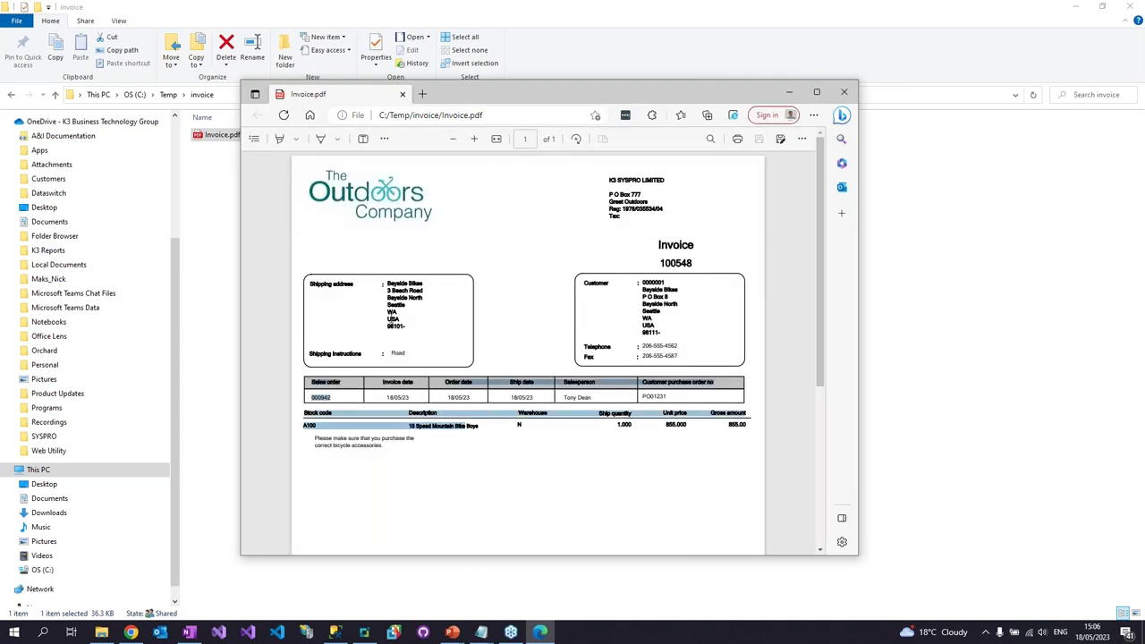
pyautogui.click(842, 95)
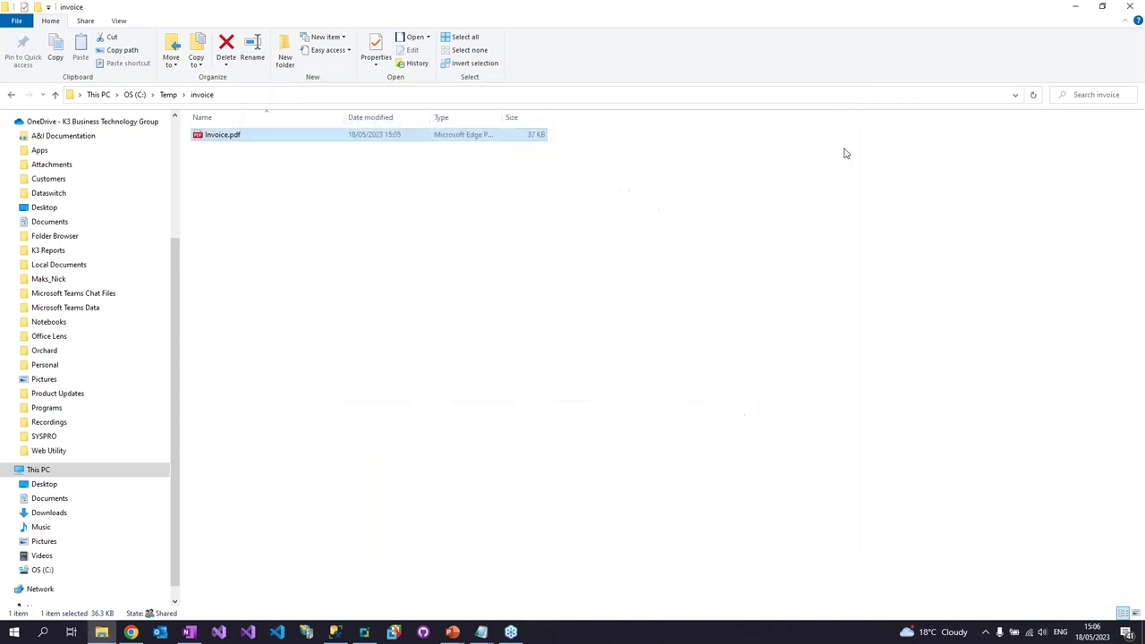
# Switch to Chrome, open the Scheduler's schedules and expand the DataswitchSVC_EDU1 virtual service.
pyautogui.hotkey('alt', 'Tab')
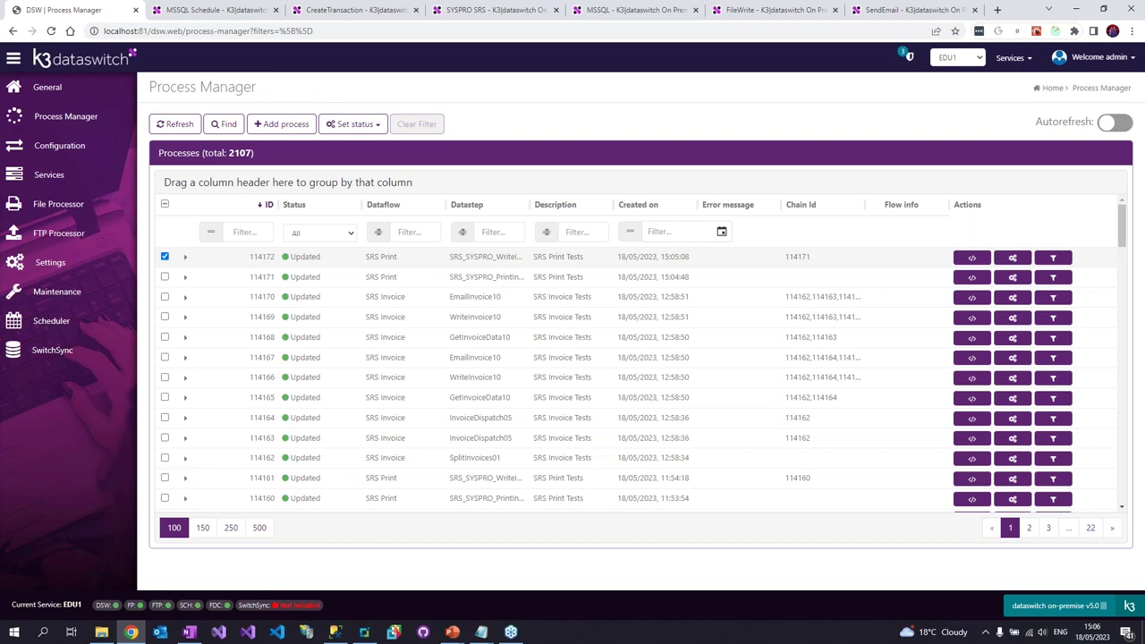
pyautogui.click(51, 322)
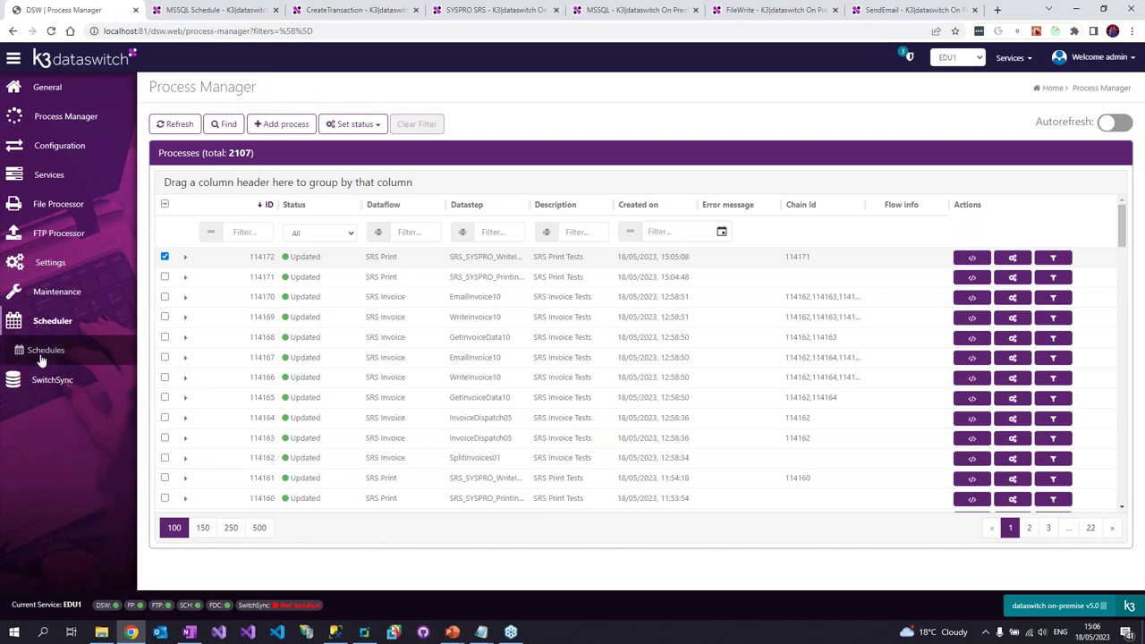
pyautogui.click(42, 350)
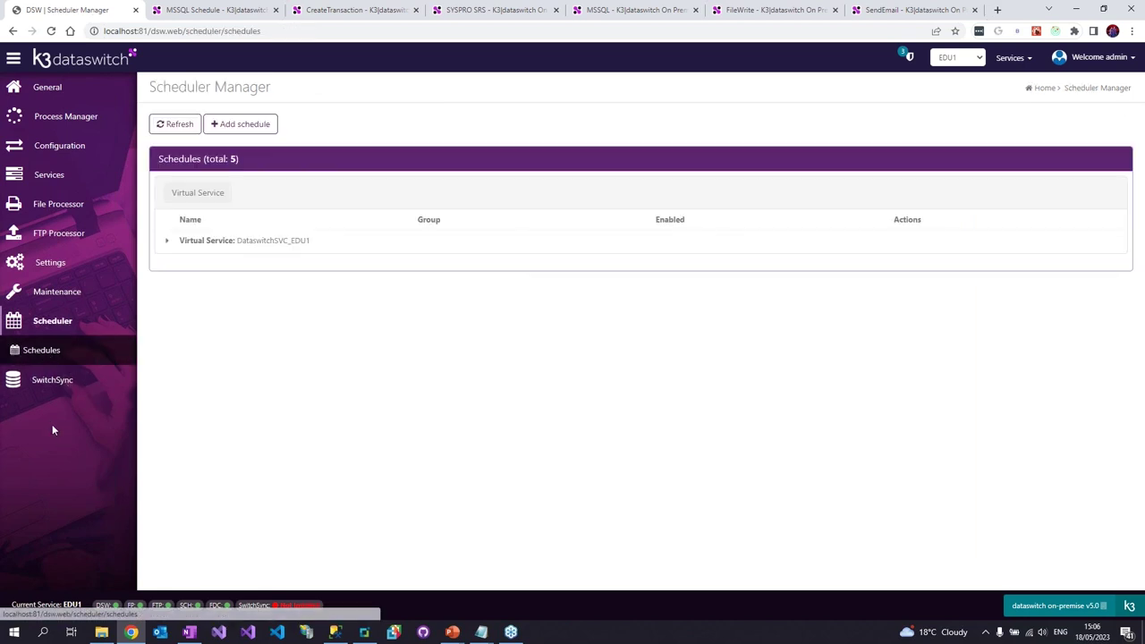
pyautogui.click(167, 242)
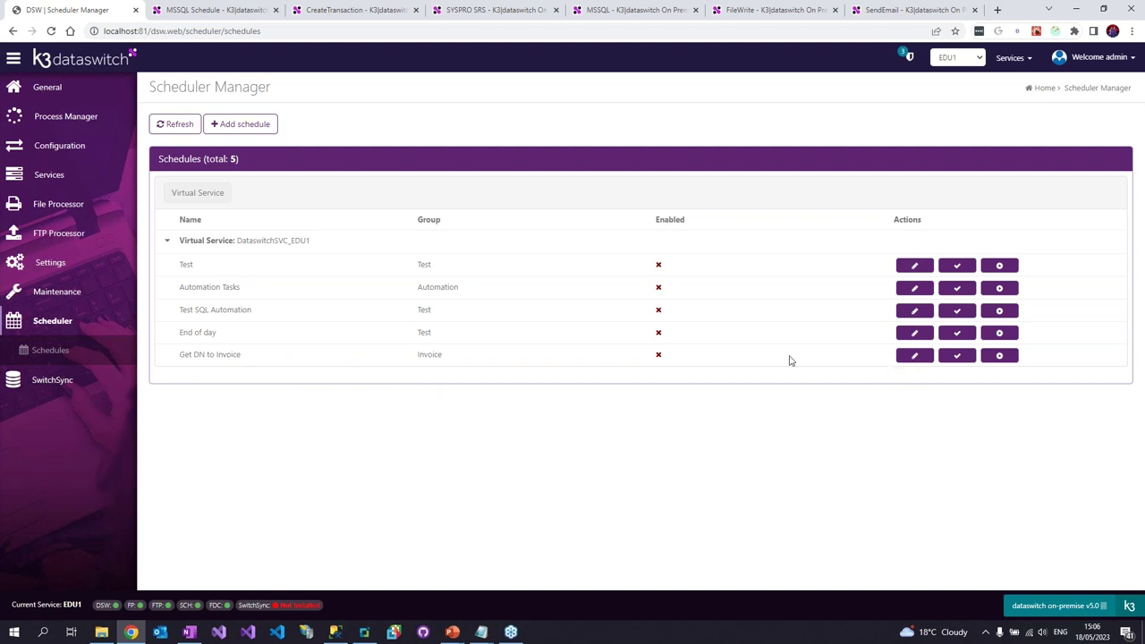
# Open the Get DN to Invoice schedule for editing, switch to SQL Server Management Studio and rerun the MdnMaster query for status 7 dispatch notes.
pyautogui.click(913, 355)
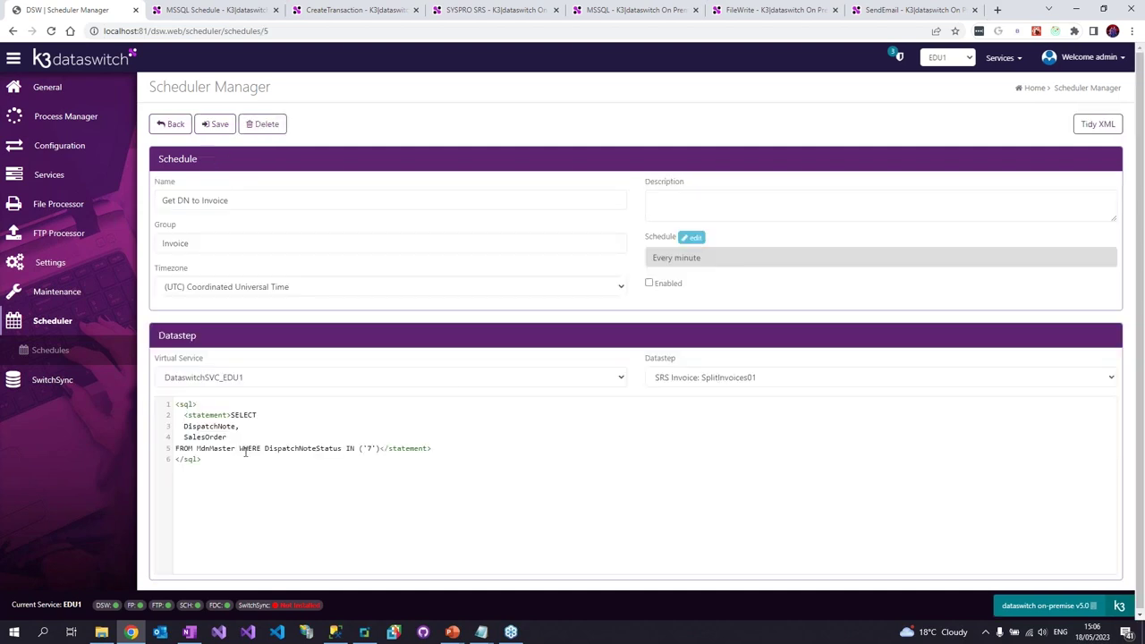
pyautogui.click(335, 632)
pyautogui.hotkey('ctrl', 'a')
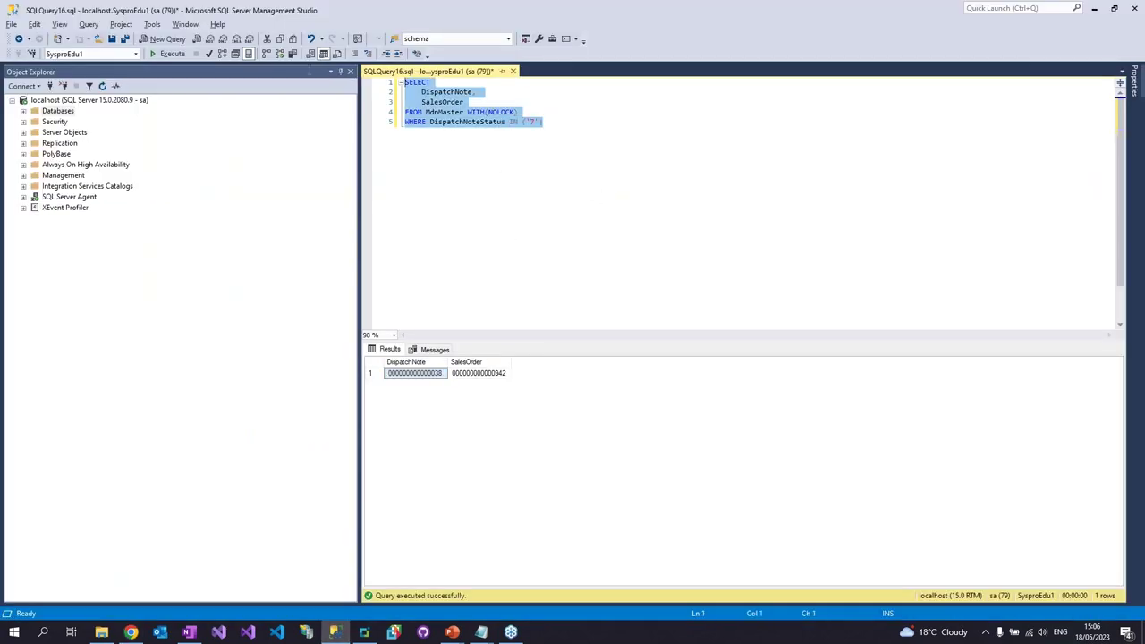
pyautogui.press('F5')
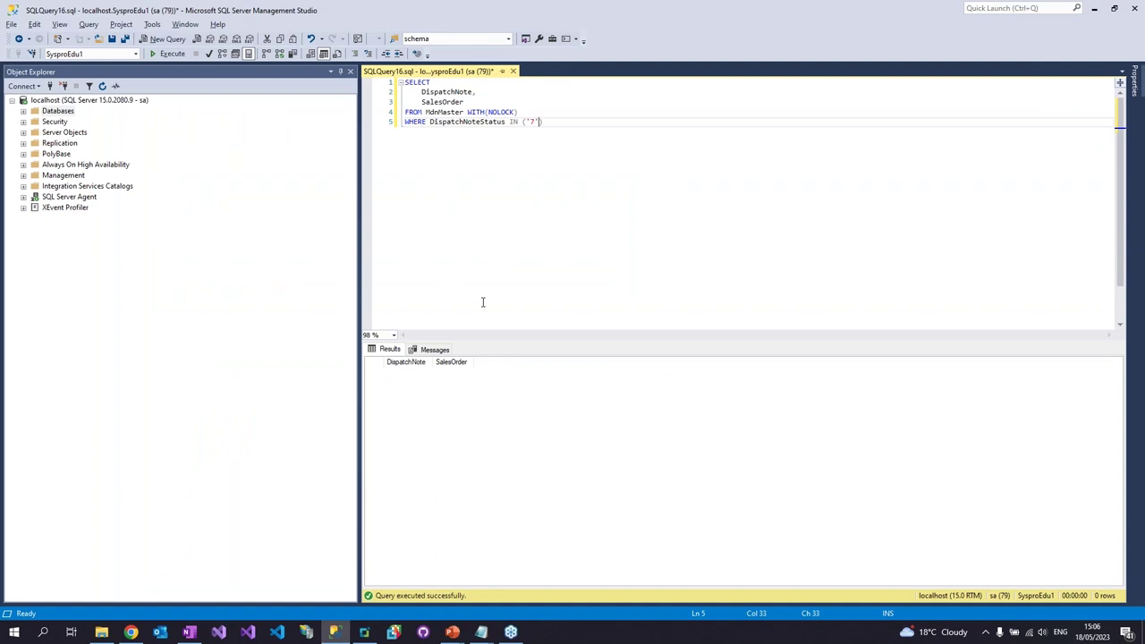
# Switch back to Chrome, examine the schedule's SQL statement, and return to the schedules list with the DataswitchSVC_EDU1 virtual service expanded.
pyautogui.hotkey('alt', 'Tab')
pyautogui.click(251, 468)
pyautogui.hotkey('ctrl', 'a')
pyautogui.click(270, 466)
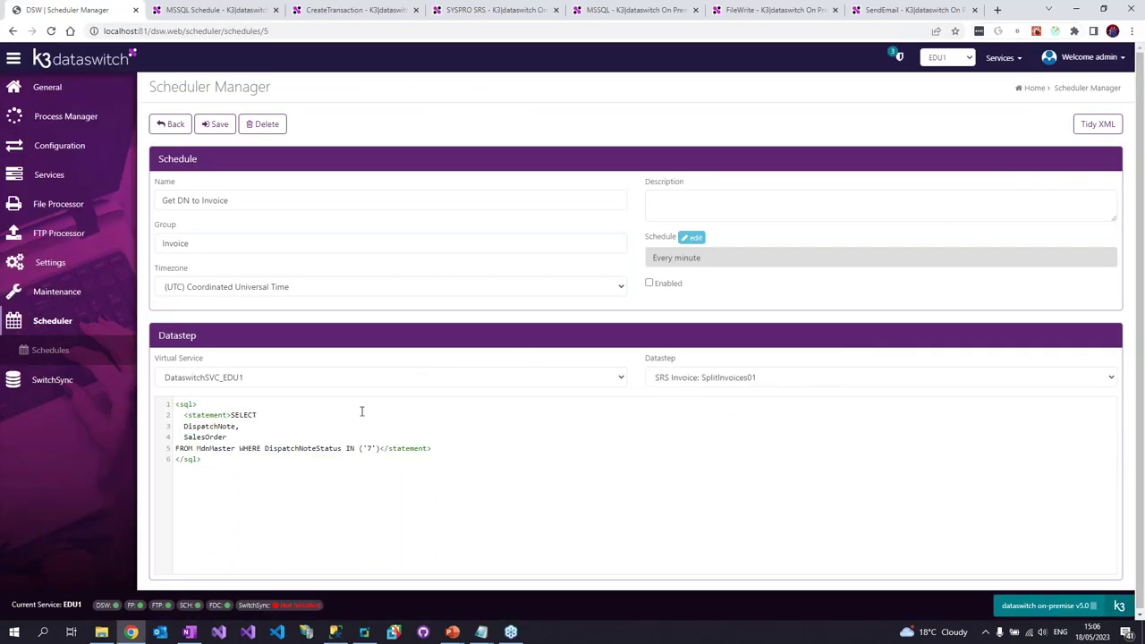
pyautogui.moveTo(259, 478); pyautogui.dragTo(168, 405)
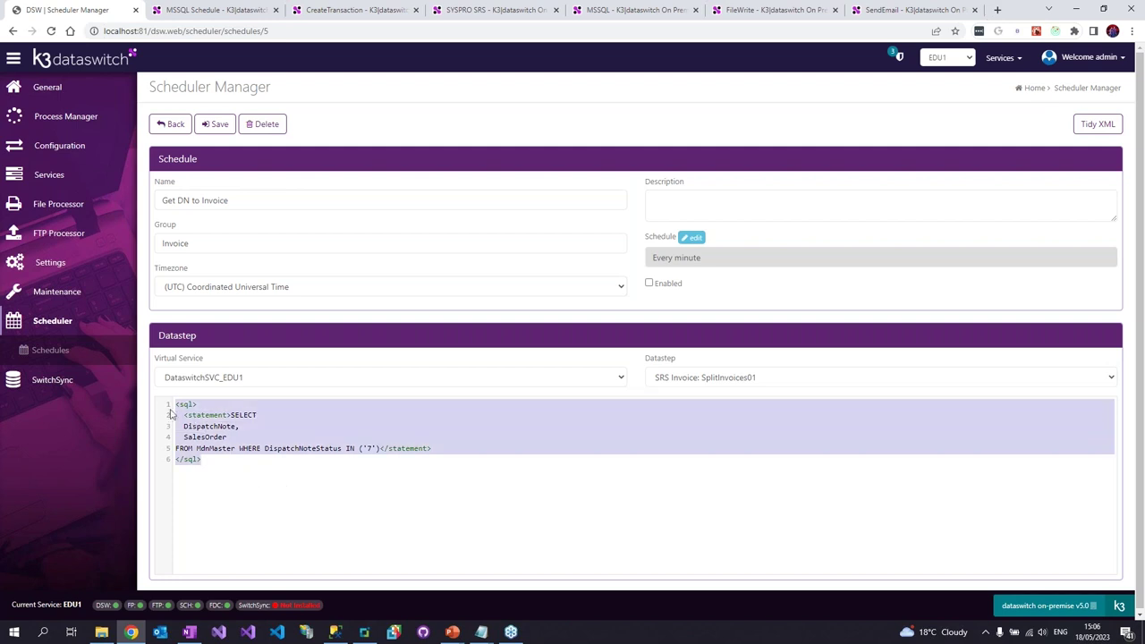
pyautogui.click(260, 457)
pyautogui.moveTo(260, 457); pyautogui.dragTo(160, 407)
pyautogui.click(161, 125)
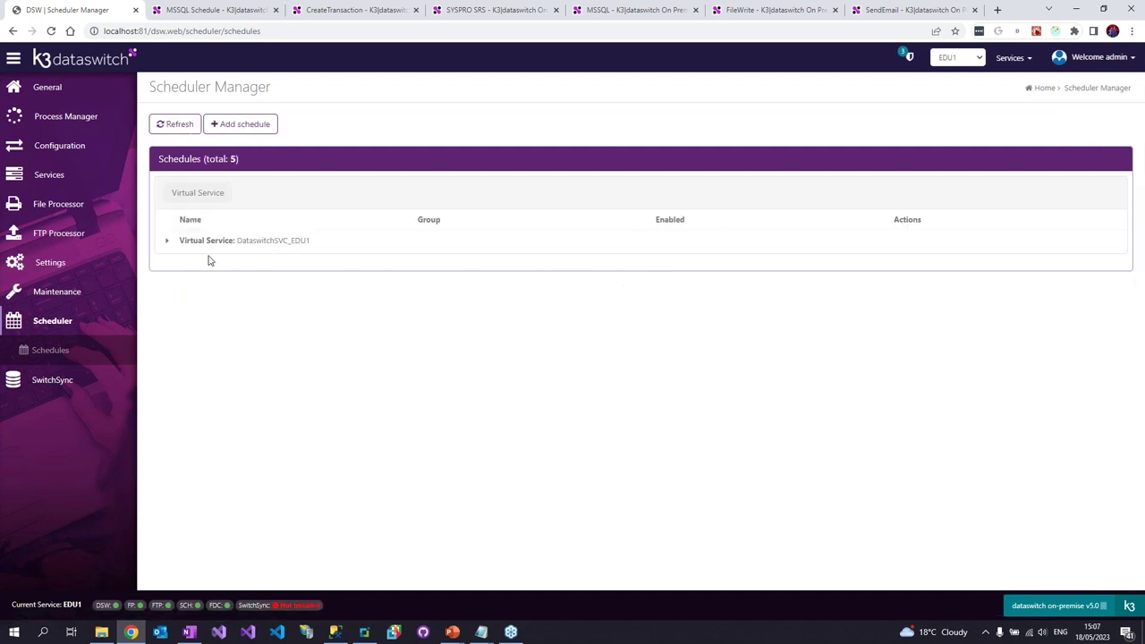
pyautogui.click(163, 242)
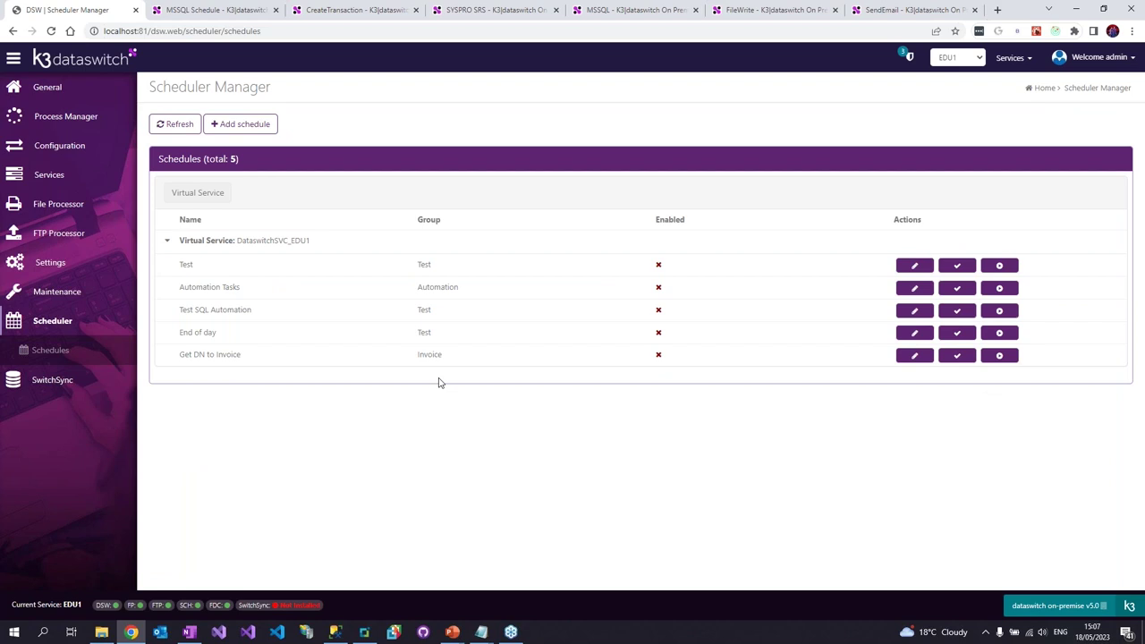
# List the configured dataflows, select SRS Invoice and open its workflow diagram.
pyautogui.click(53, 146)
pyautogui.click(42, 174)
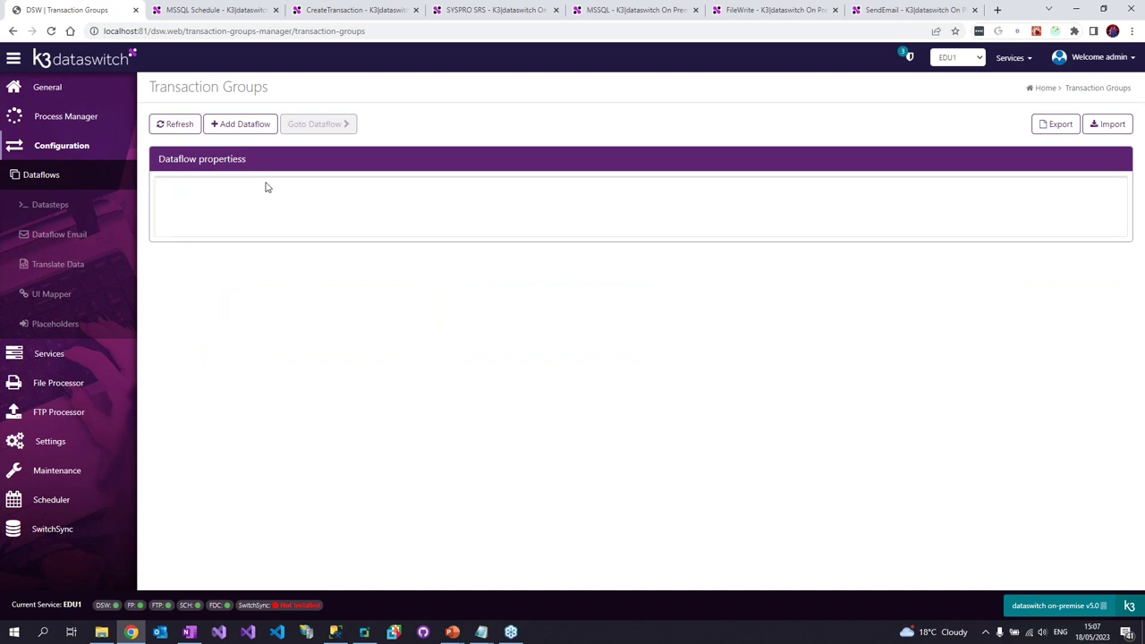
pyautogui.click(194, 416)
pyautogui.scroll(-3, 268, 402)
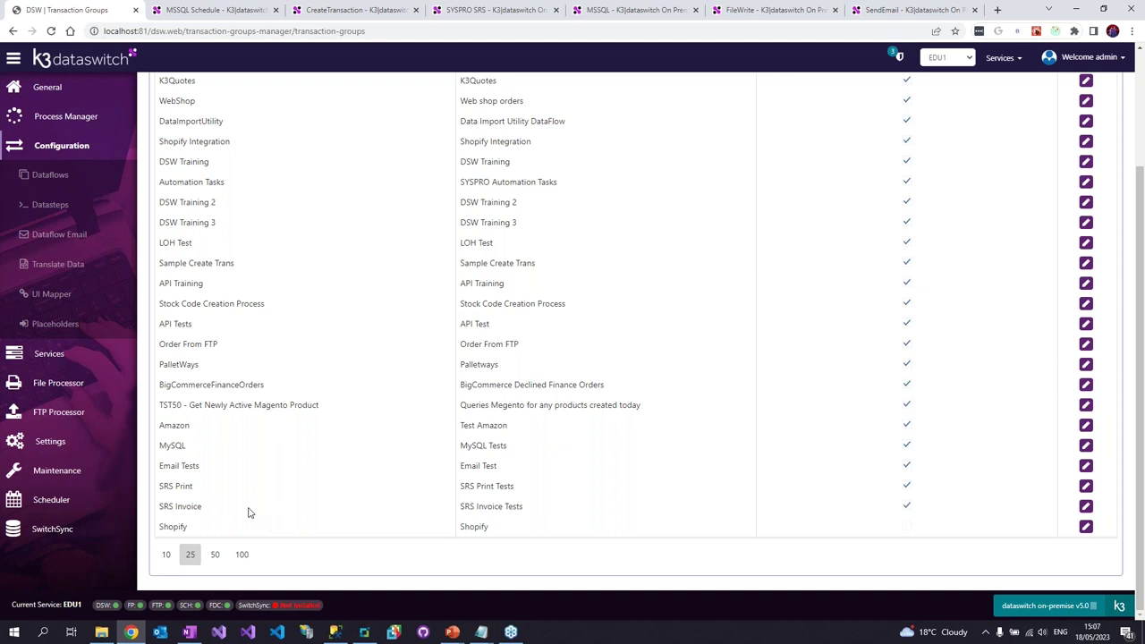
pyautogui.scroll(1, 249, 512)
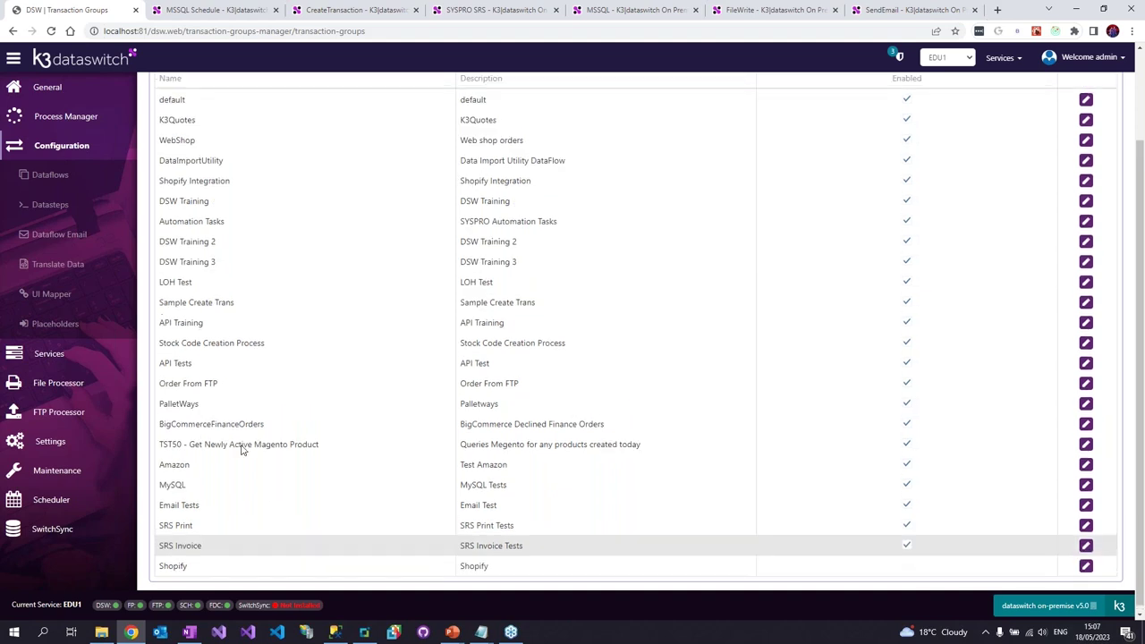
pyautogui.scroll(3, 241, 442)
pyautogui.click(318, 129)
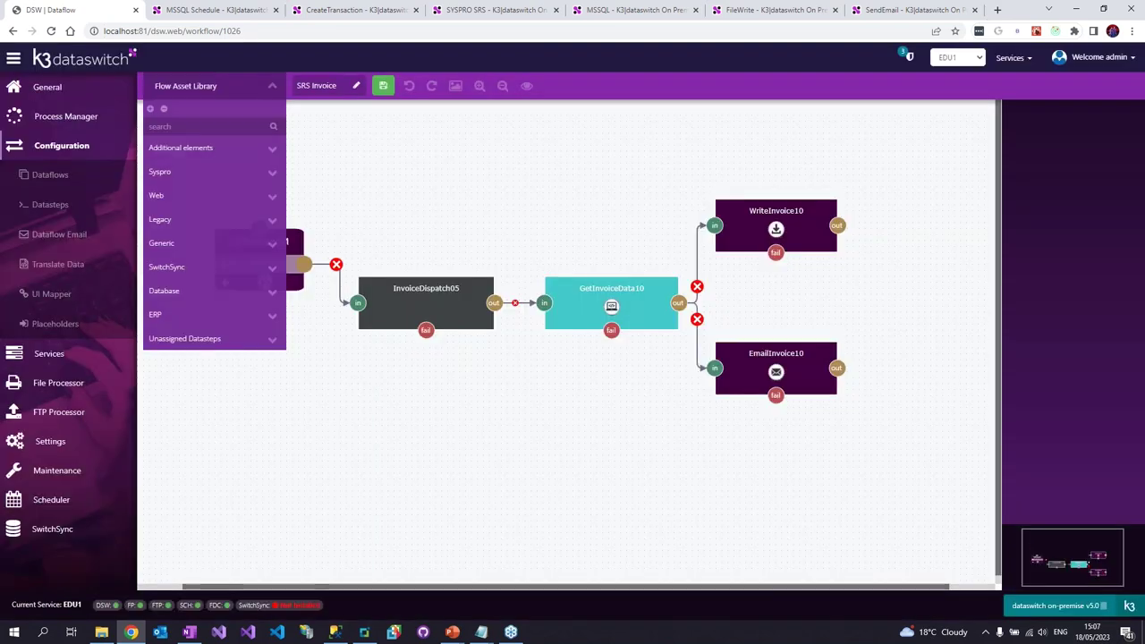
# Collapse the Flow Asset Library and inspect the properties of SplitInvoices01, InvoiceDispatch05, GetInvoiceData10 and WriteInvoice10 one after another.
pyautogui.click(271, 86)
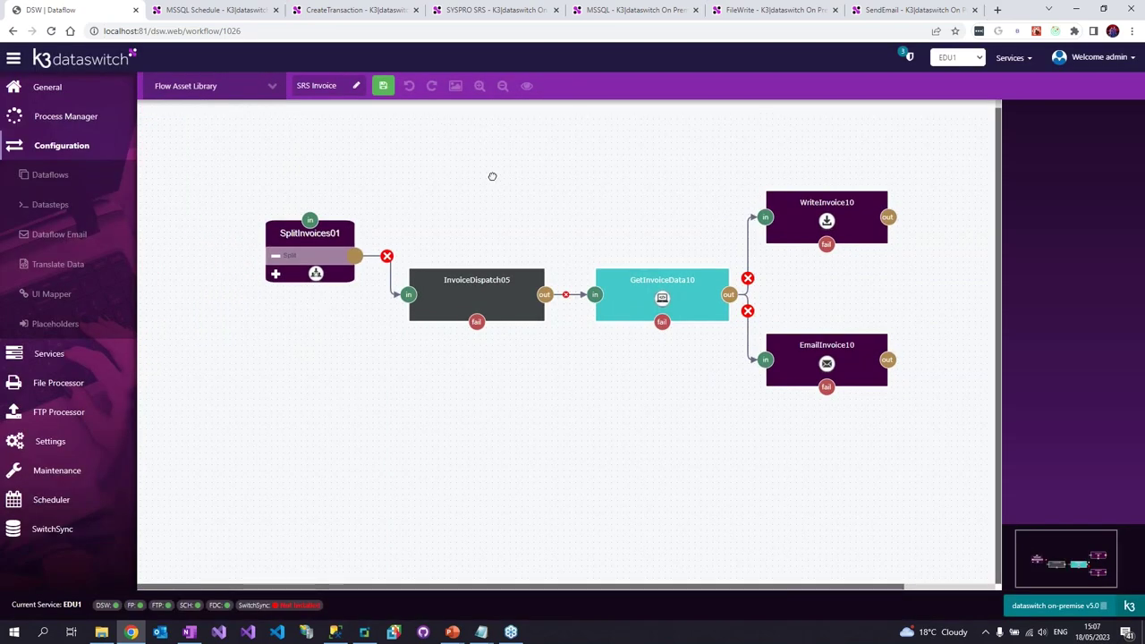
pyautogui.click(339, 242)
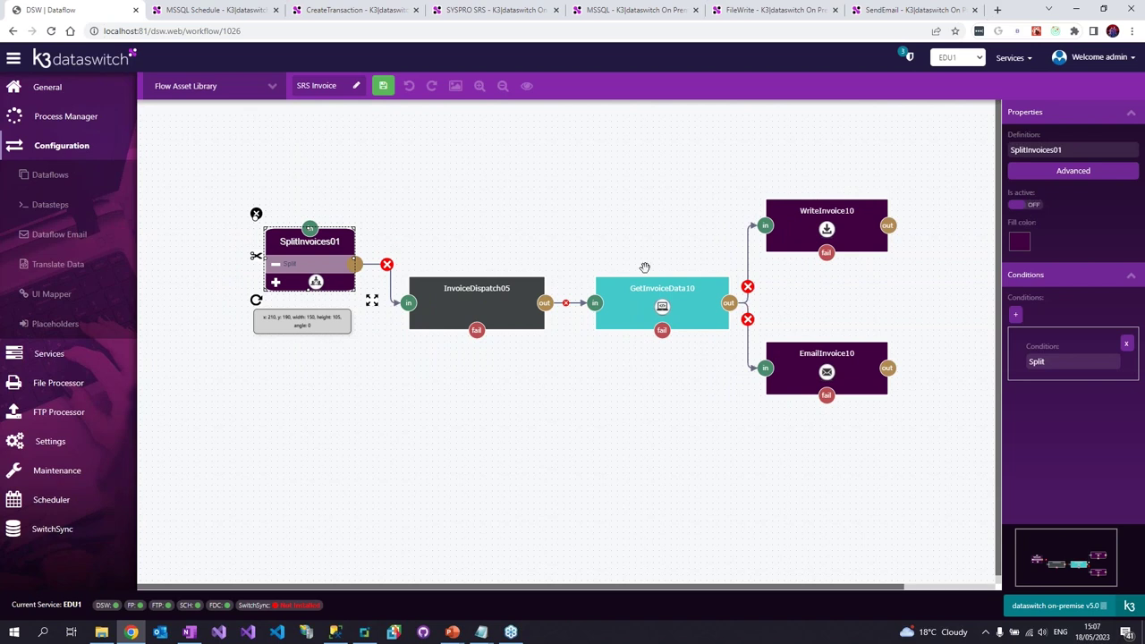
pyautogui.click(514, 308)
pyautogui.click(704, 282)
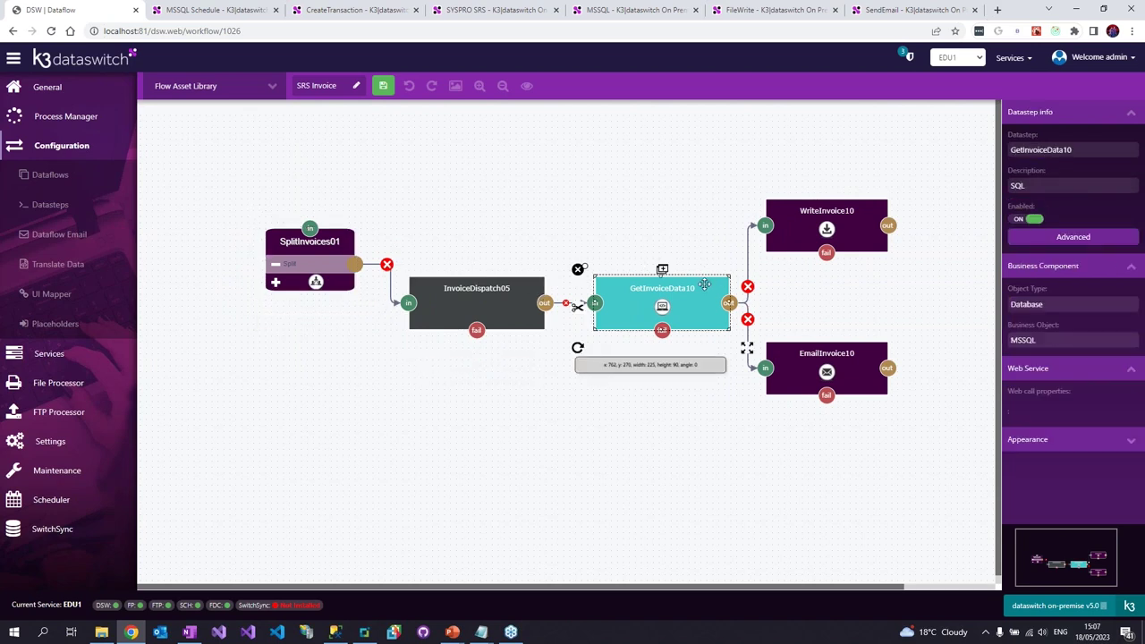
pyautogui.click(848, 226)
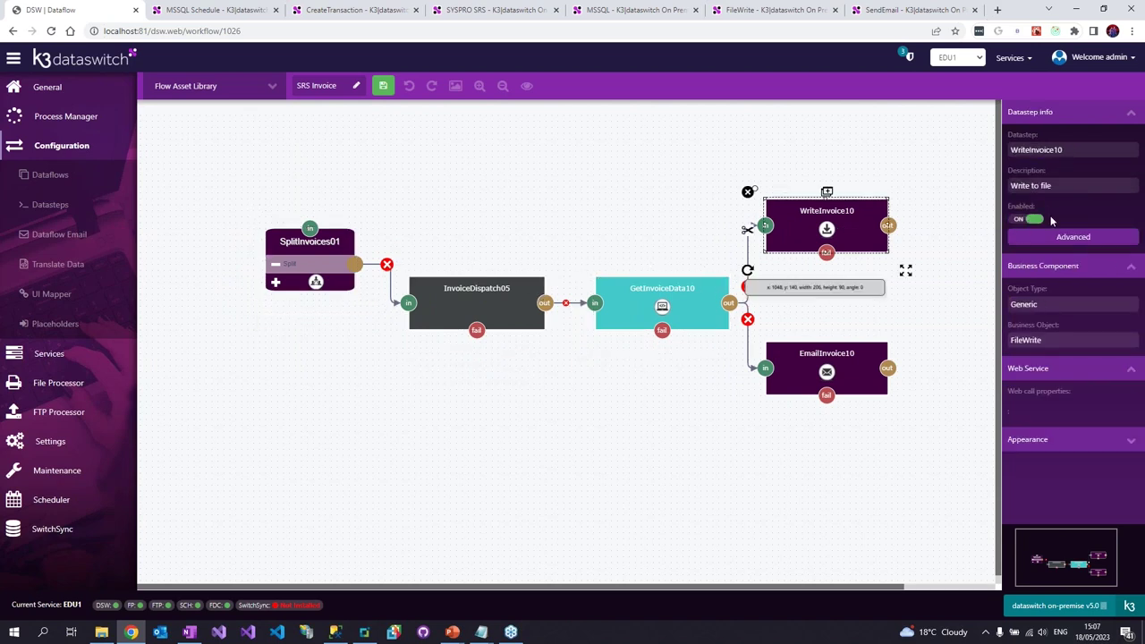
# Disable the EmailInvoice10 datastep and save the SRS Invoice dataflow.
pyautogui.click(861, 349)
pyautogui.click(1026, 218)
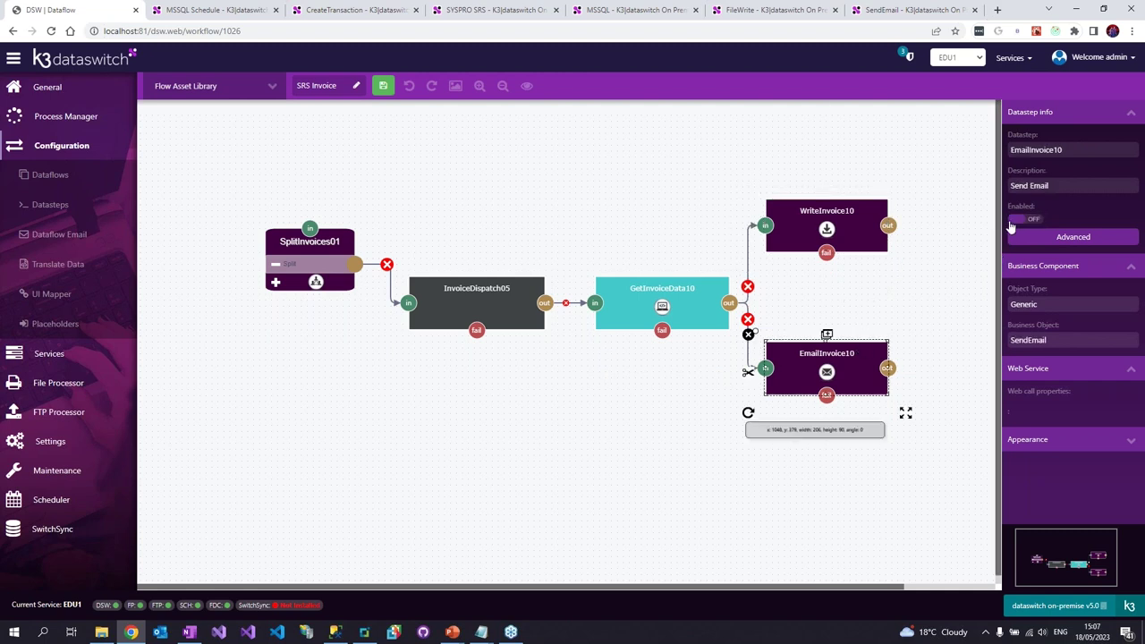
pyautogui.click(387, 96)
# Move the SplitInvoices01 element higher on the canvas, to about x 230, y 110.
pyautogui.click(326, 238)
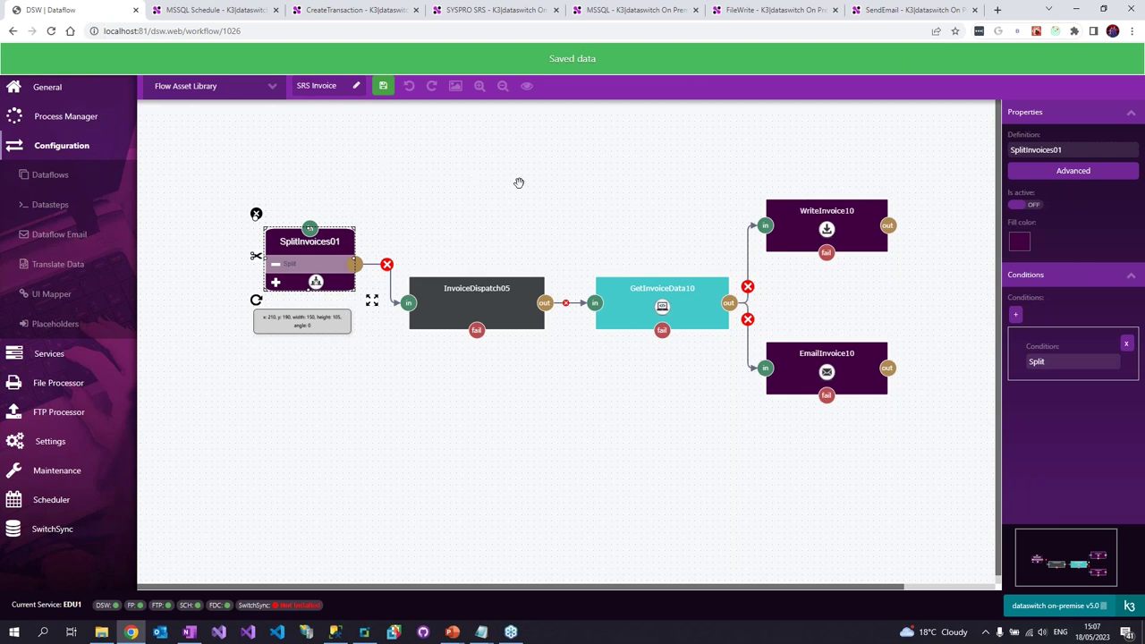
pyautogui.click(466, 196)
pyautogui.moveTo(333, 230); pyautogui.dragTo(345, 183)
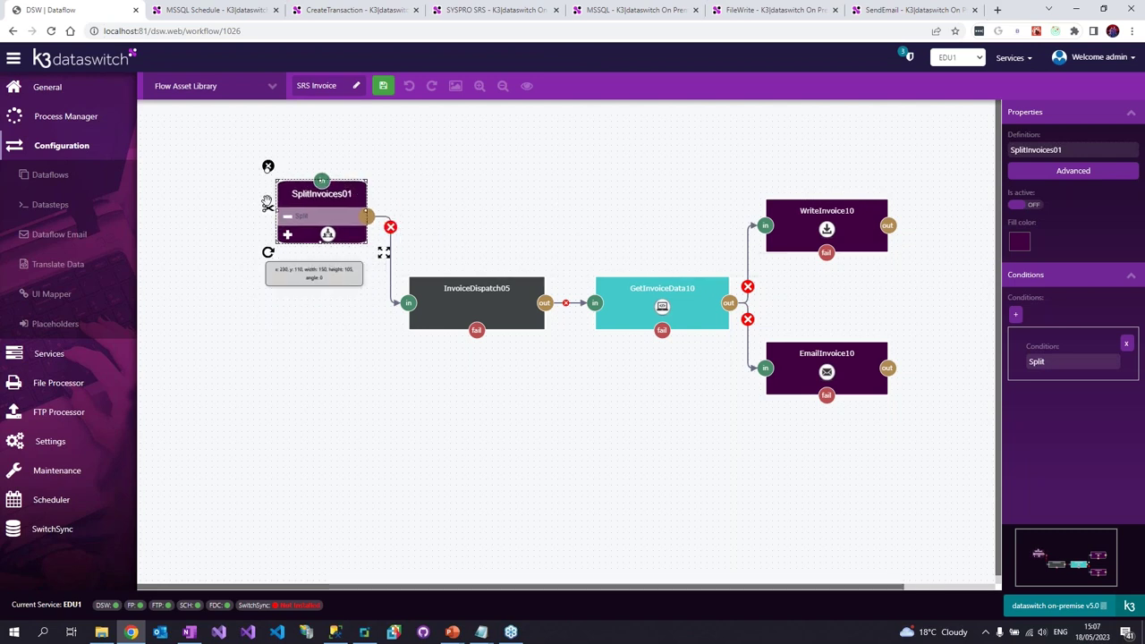
pyautogui.click(412, 407)
# Inspect the properties of InvoiceDispatch05 and look through the Database and ERP groups of the Flow Asset Library.
pyautogui.click(457, 307)
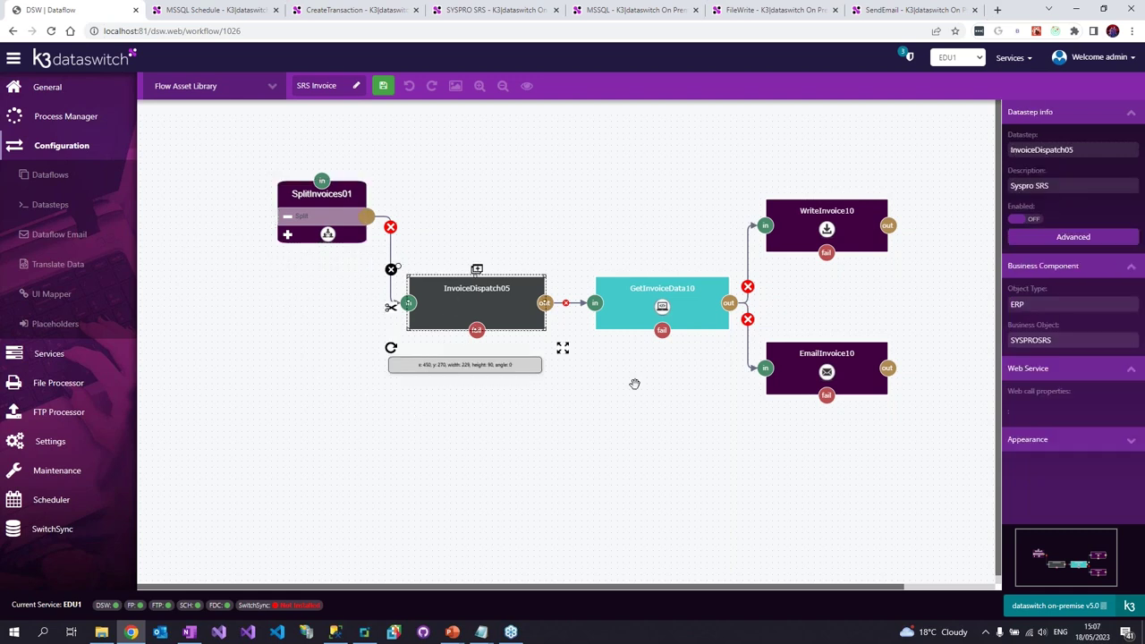
pyautogui.click(199, 89)
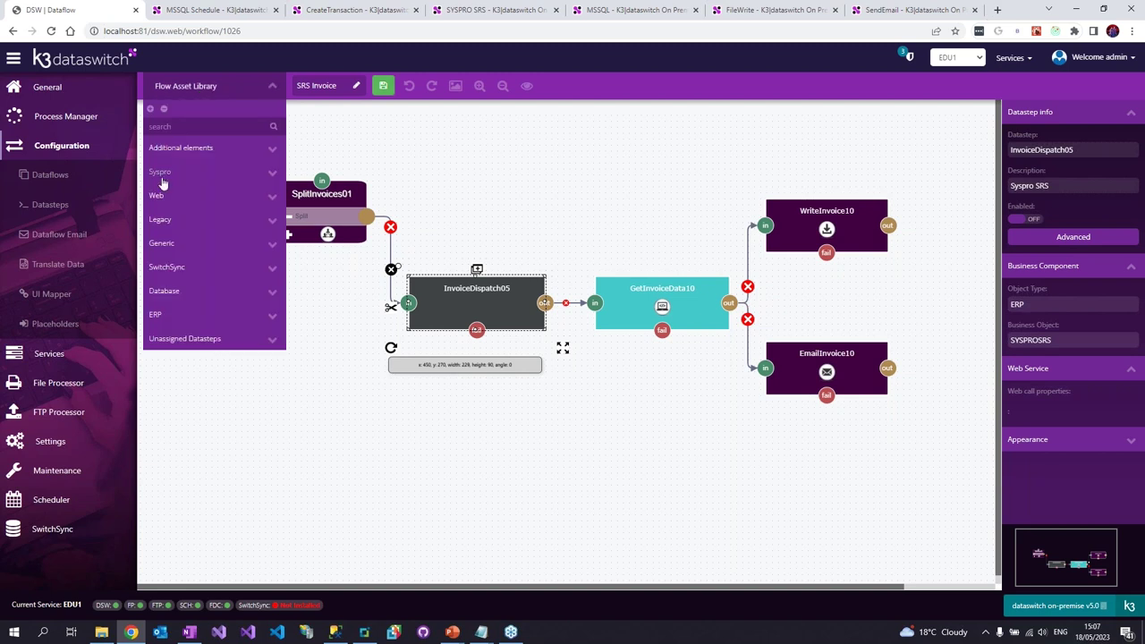
pyautogui.click(176, 293)
pyautogui.click(178, 314)
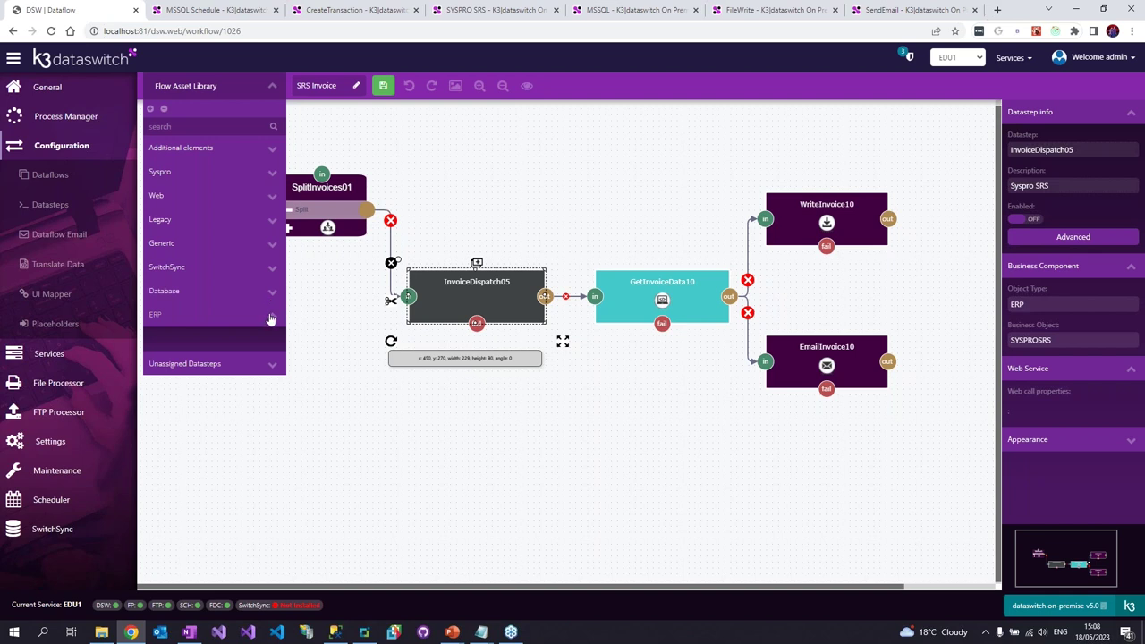
pyautogui.click(438, 328)
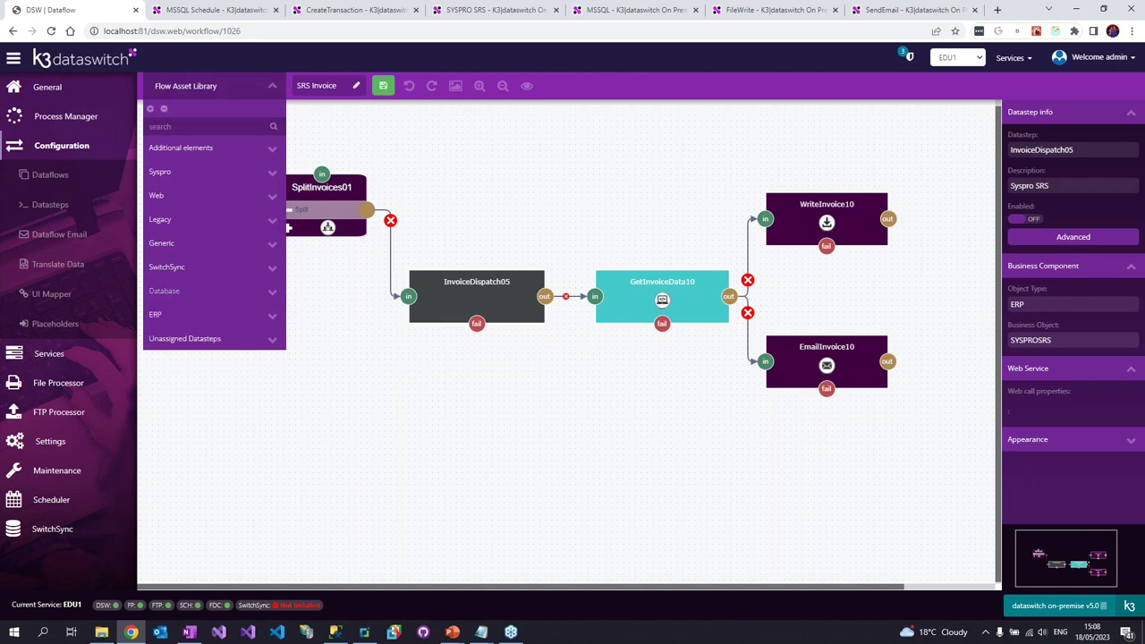
# Open the advanced settings of InvoiceDispatch05 and examine its Produce Document action, Invoice document type and input template.
pyautogui.click(419, 281)
pyautogui.click(1073, 237)
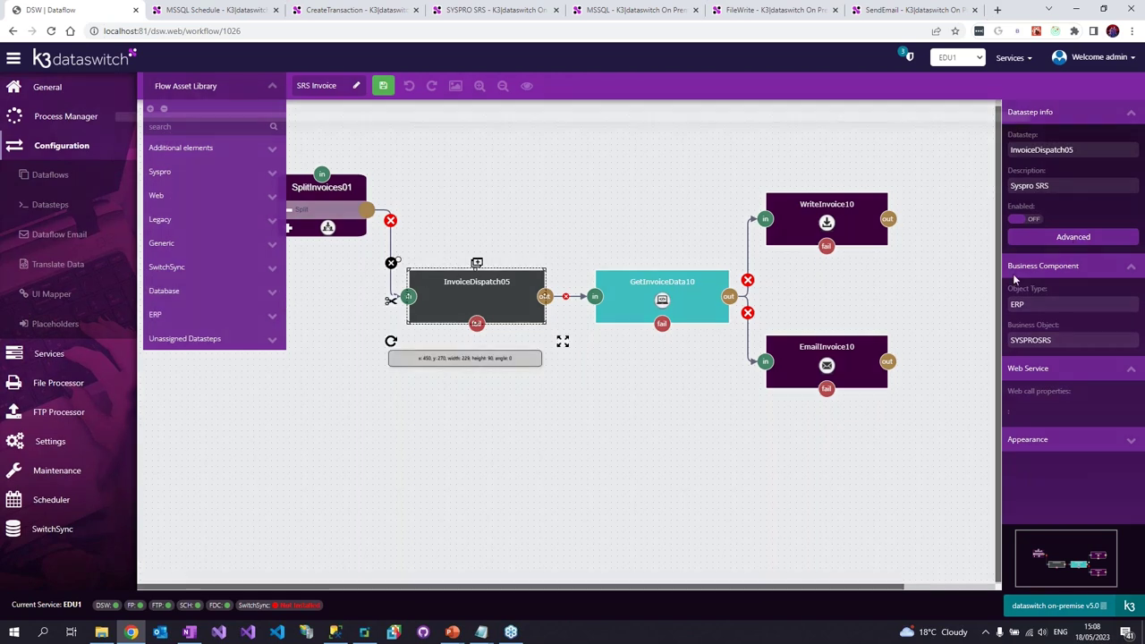
pyautogui.moveTo(134, 338); pyautogui.dragTo(217, 341)
pyautogui.click(230, 358)
pyautogui.scroll(-1, 223, 361)
pyautogui.scroll(-2, 215, 349)
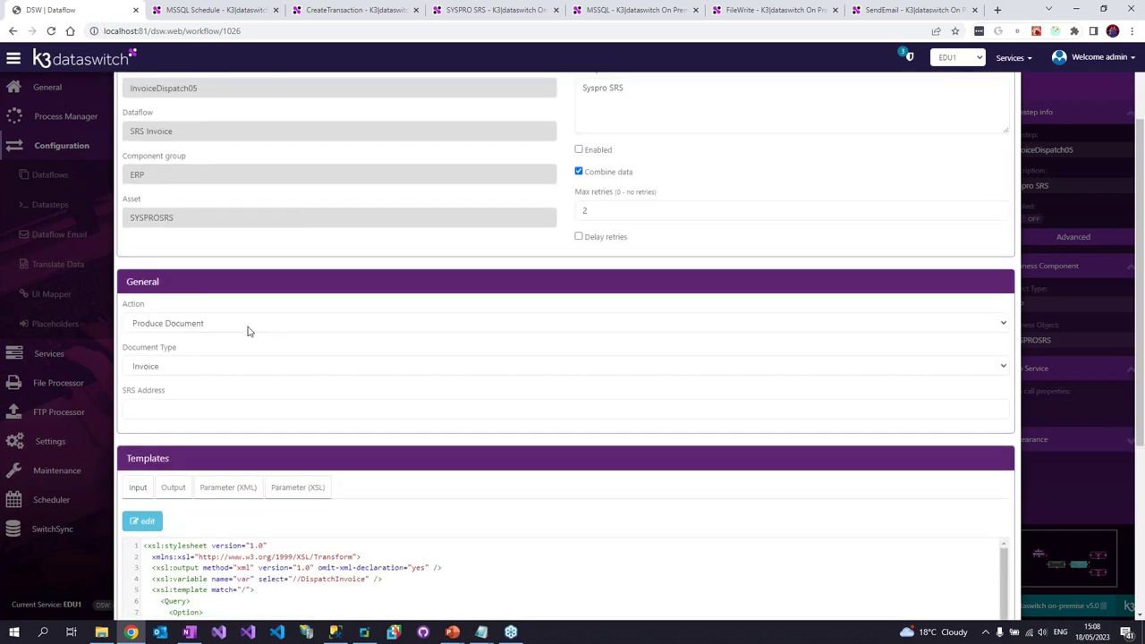
pyautogui.scroll(-1, 268, 349)
pyautogui.scroll(-1, 173, 268)
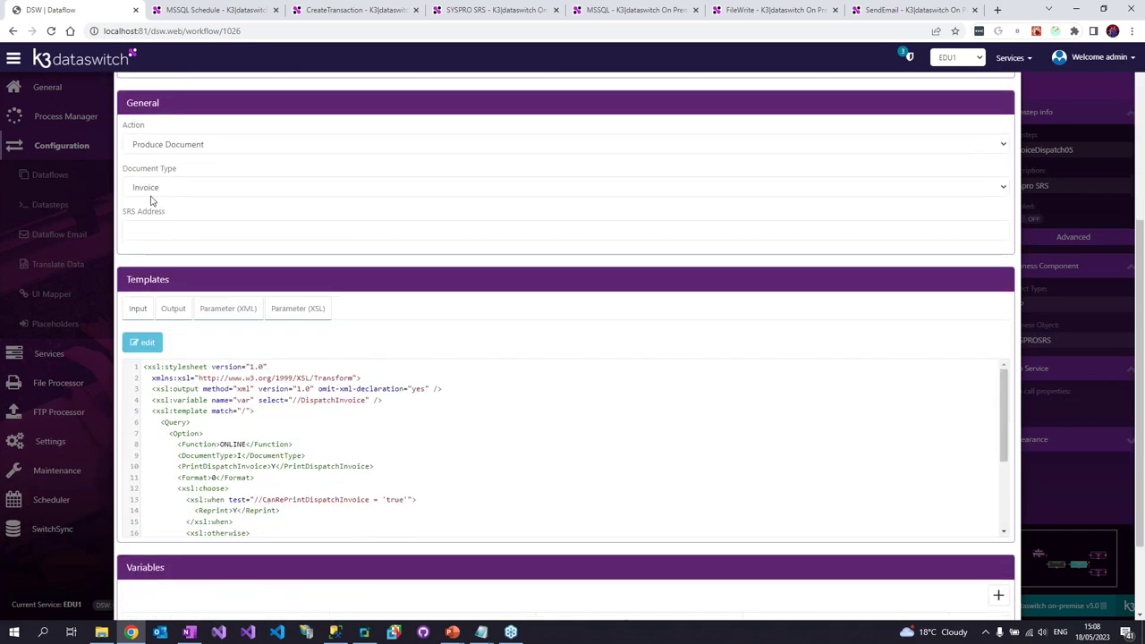
pyautogui.scroll(-5, 380, 479)
pyautogui.scroll(2, 268, 460)
pyautogui.scroll(3, 282, 286)
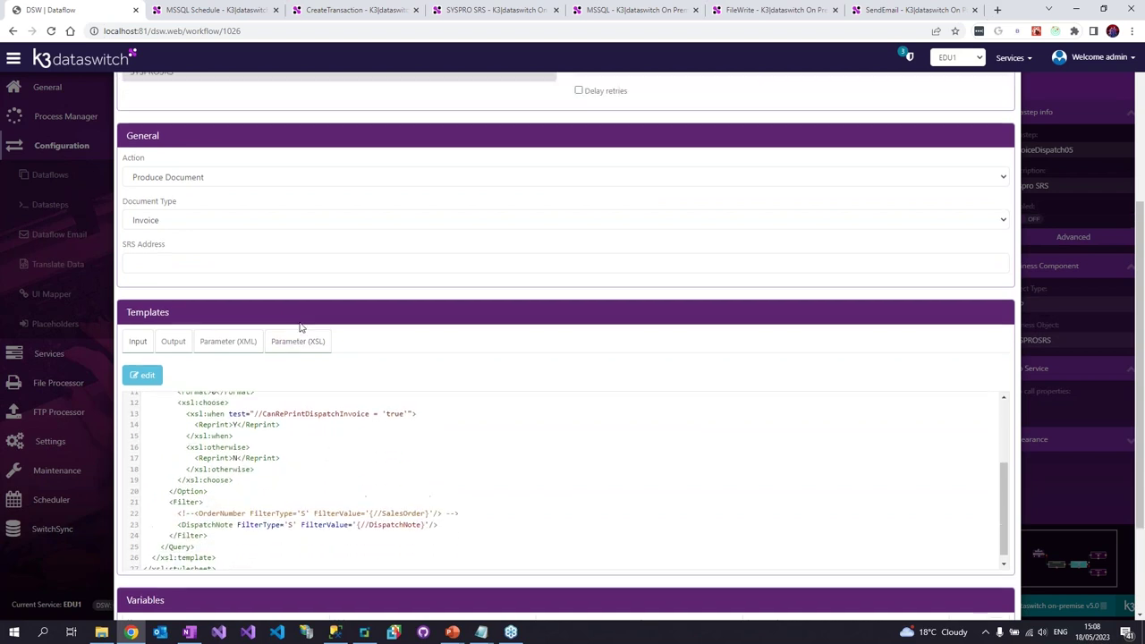
# Check the SYSPRO SRS knowledge base article's example XSLT, return to the InvoiceDispatch05 settings and close them.
pyautogui.click(496, 10)
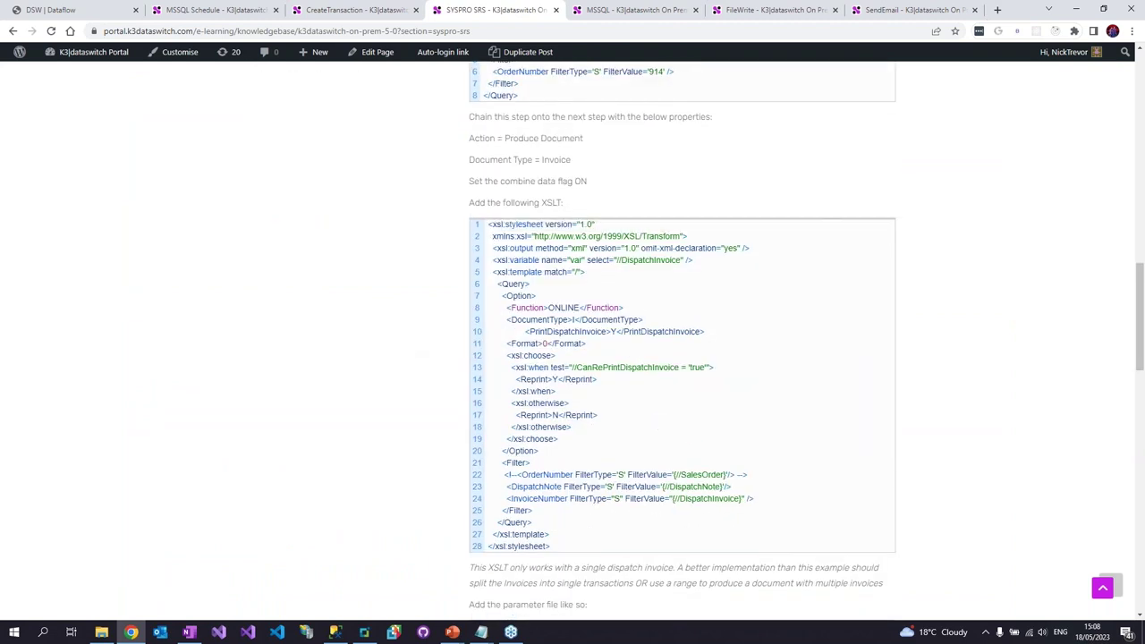
pyautogui.click(123, 16)
pyautogui.scroll(1, 200, 195)
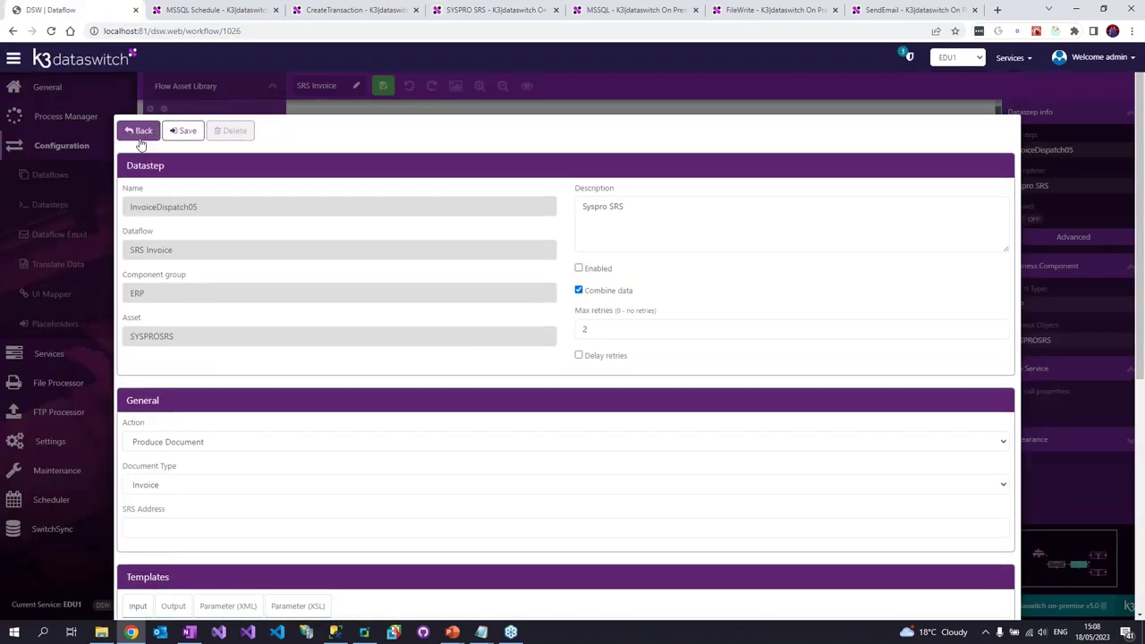
pyautogui.click(140, 128)
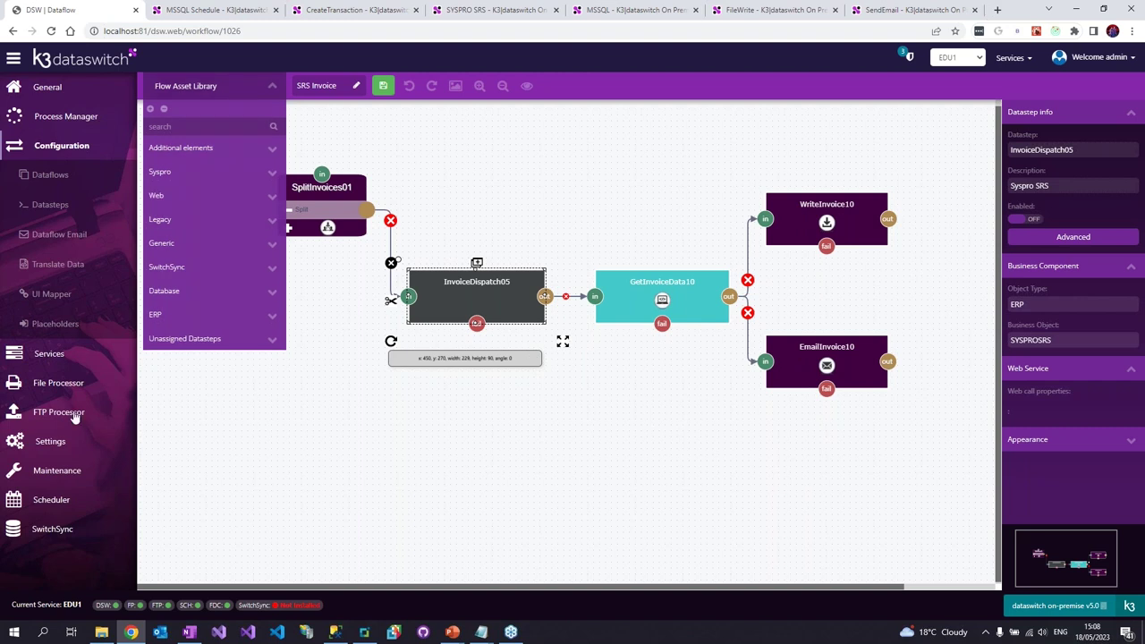
# Switch to SYSPRO, close the SRS Document Queue and open Sales Order Entry, accepting its opening prompt.
pyautogui.click(369, 630)
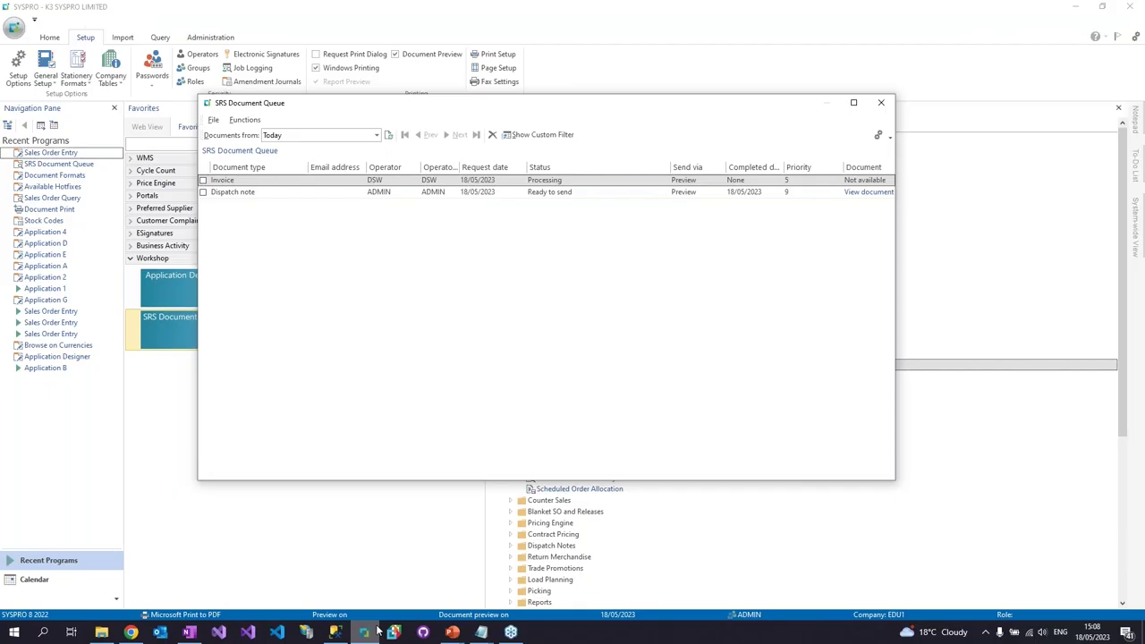
pyautogui.click(881, 102)
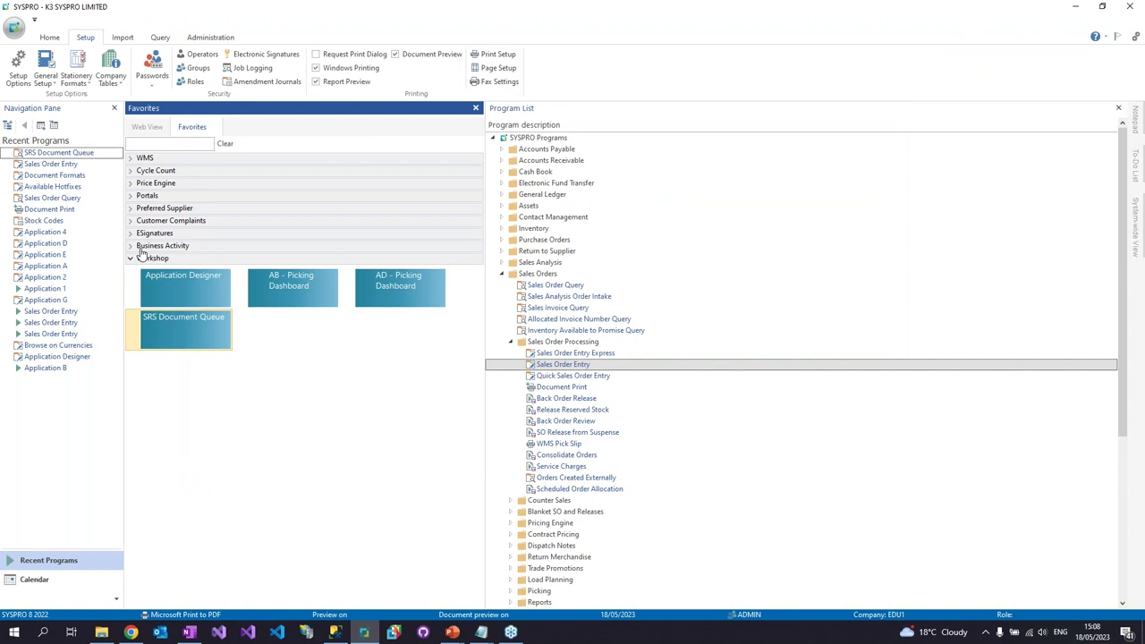
pyautogui.click(54, 165)
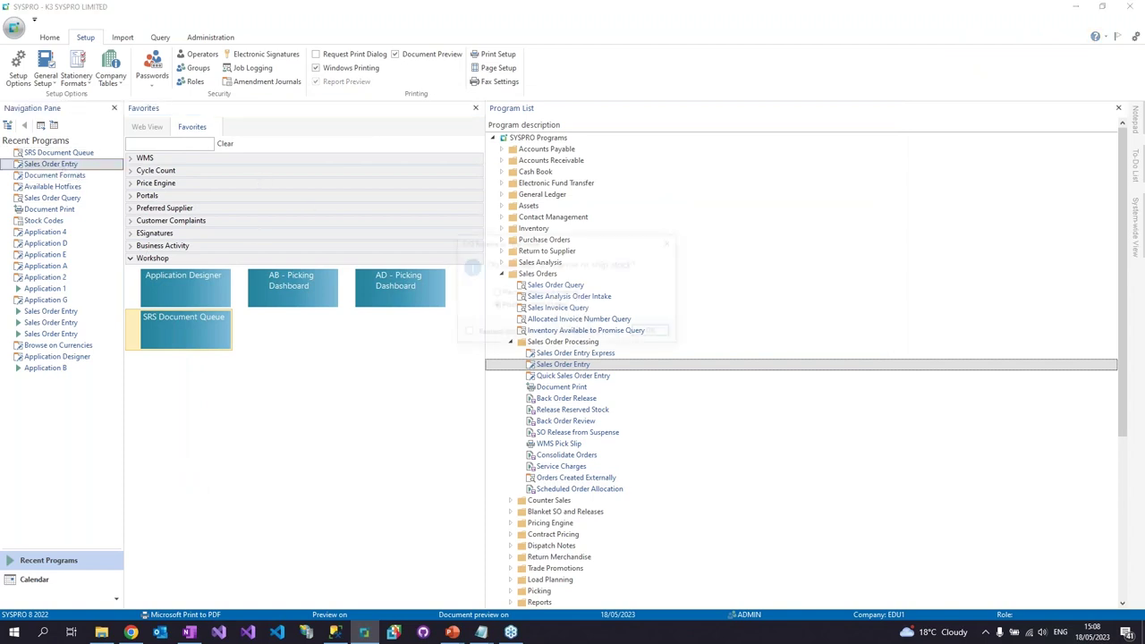
pyautogui.click(653, 332)
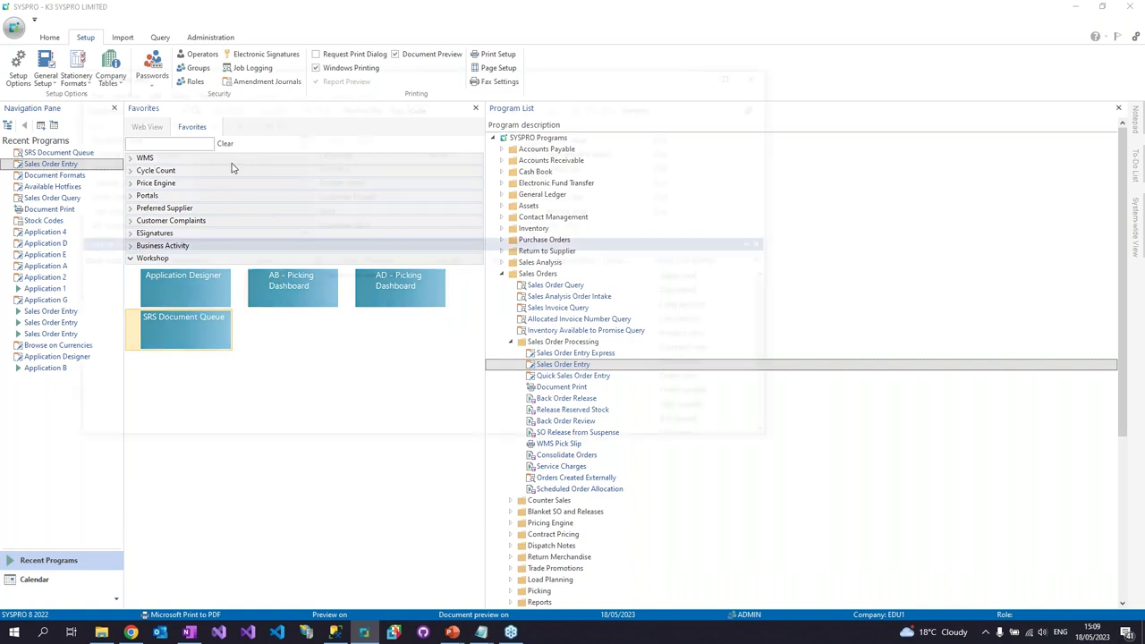
# Enter the customer purchase order number in the new sales order's header.
pyautogui.click(227, 150)
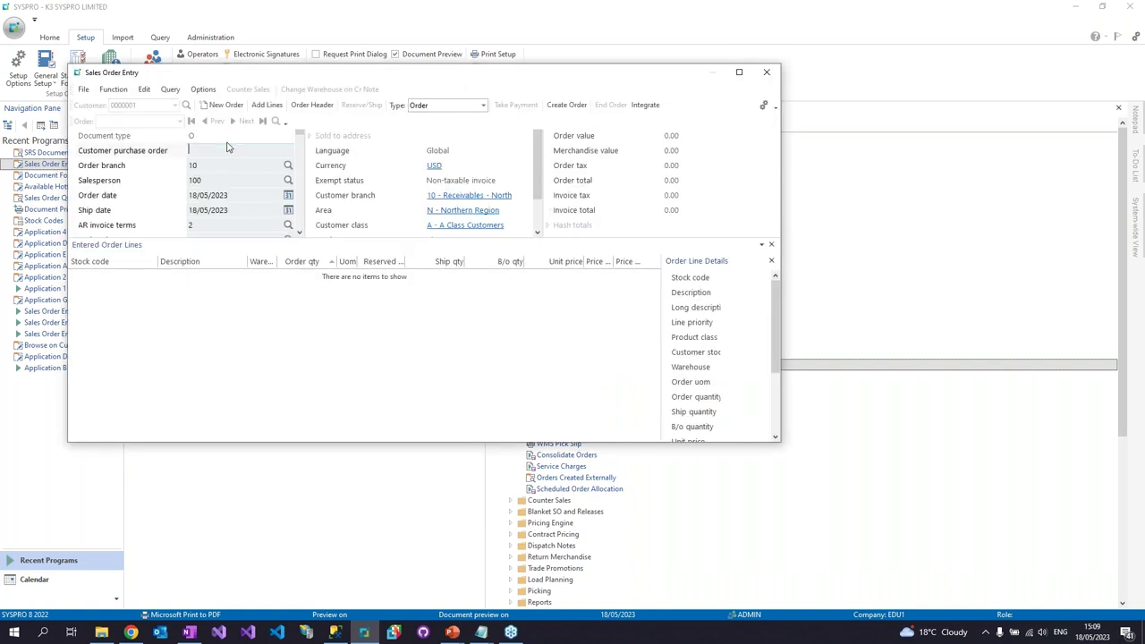
pyautogui.write('PO1312')
pyautogui.press('Tab')
# Add a stocked line for stock code A100 to the order, with order and ship quantities of 1.
pyautogui.click(266, 105)
pyautogui.write('A100')
pyautogui.press('Tab')
pyautogui.press('Tab')
pyautogui.press('Tab')
pyautogui.press('Tab')
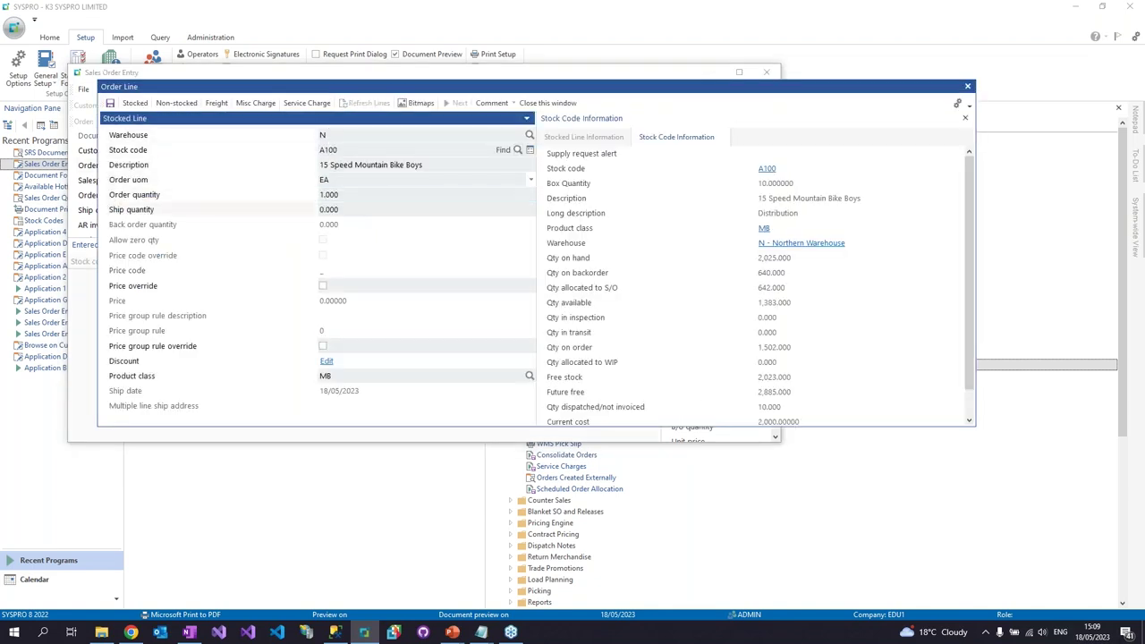
pyautogui.press('Tab')
pyautogui.press('Return')
pyautogui.press('Return')
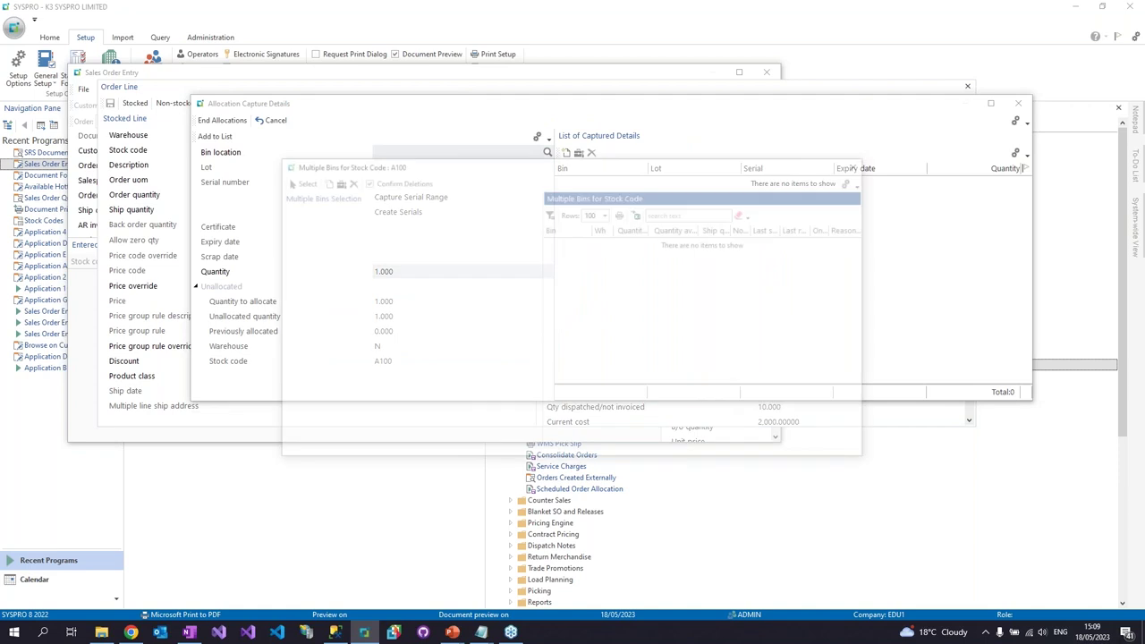
# Allocate the quantity of 1 from bin A1, accept the capture details and close the order line window.
pyautogui.press('Return')
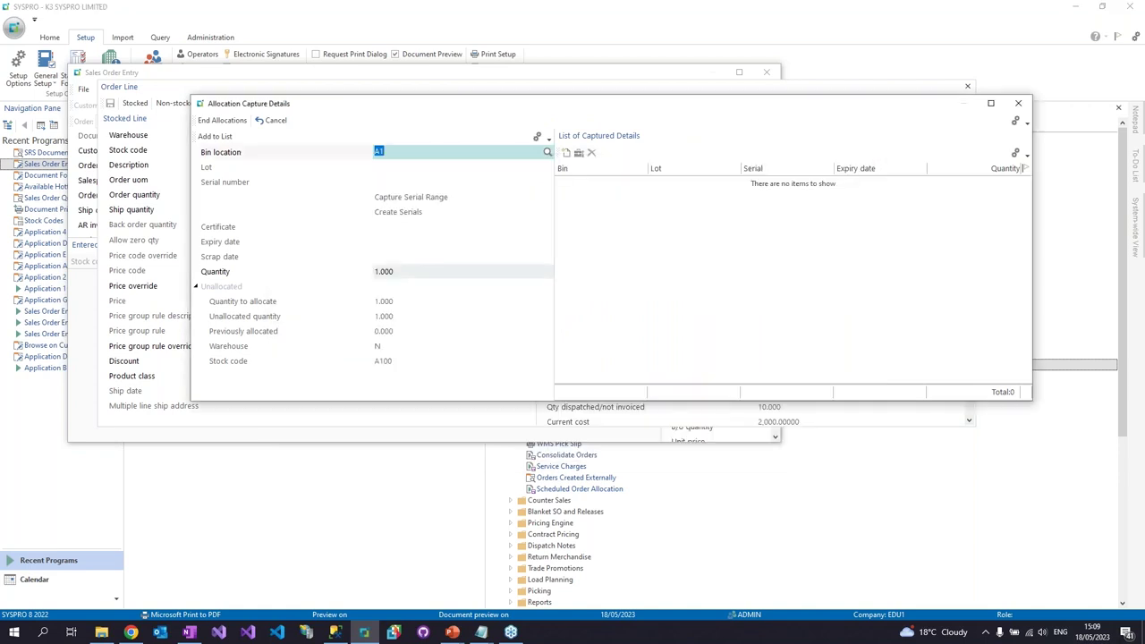
pyautogui.press('Return')
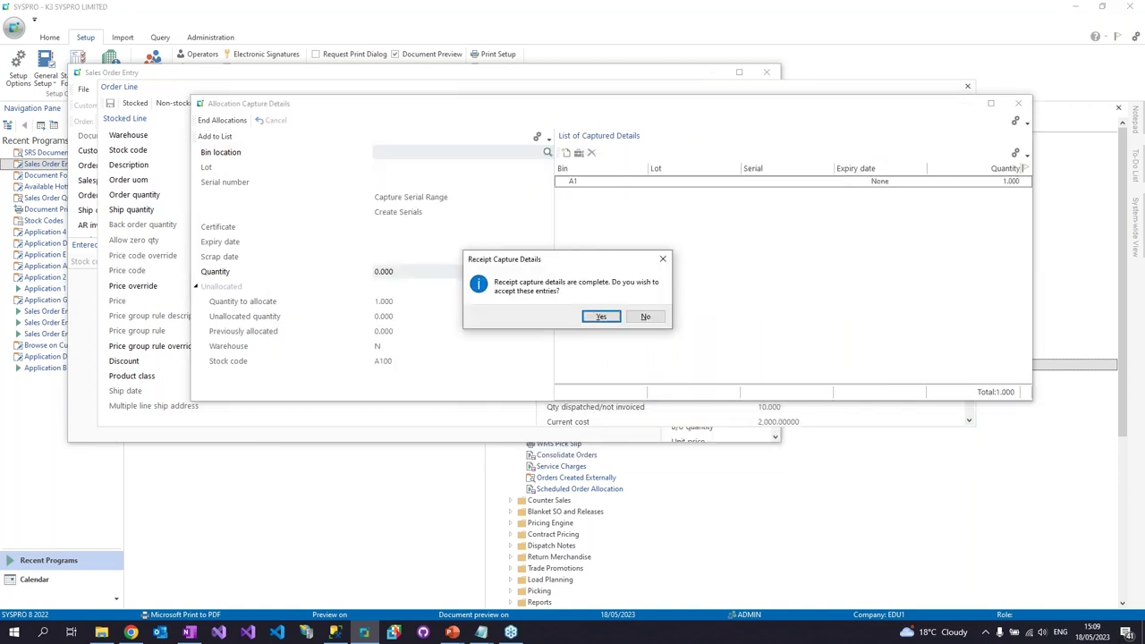
pyautogui.click(586, 317)
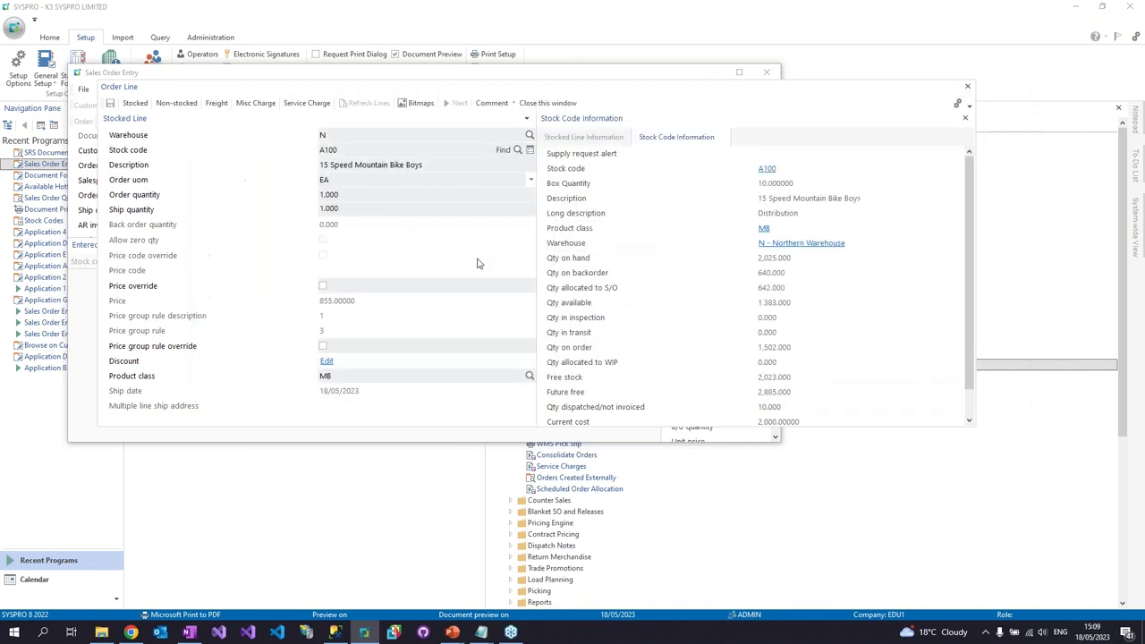
pyautogui.click(540, 104)
# End the order as a dispatch note, dispatch the selected A100 line and save the dispatch note header.
pyautogui.click(610, 105)
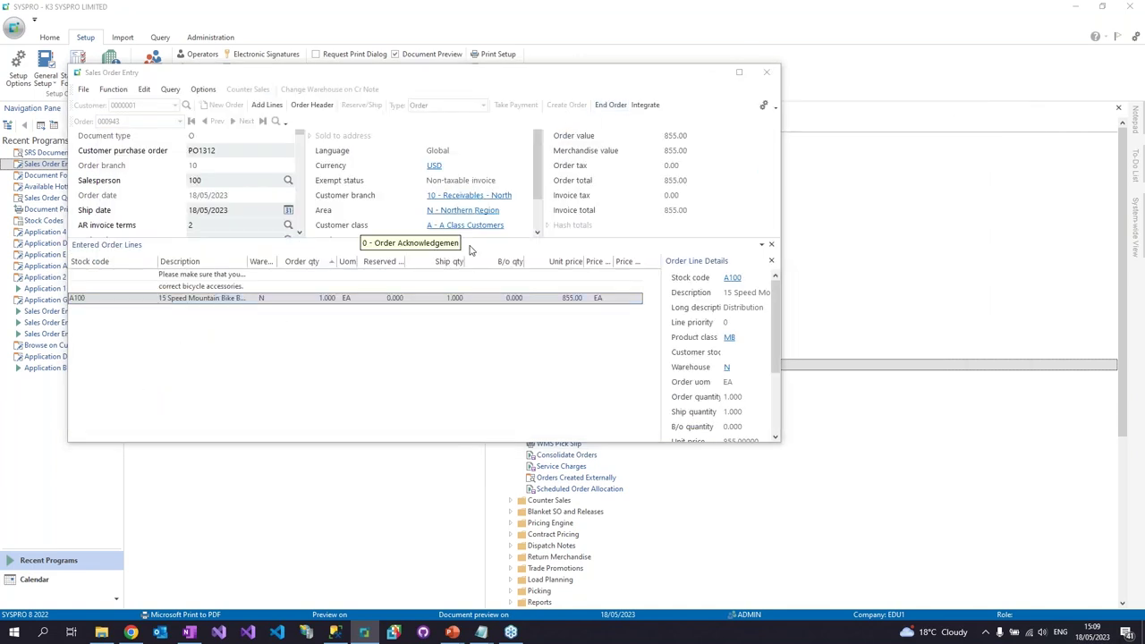
pyautogui.click(371, 126)
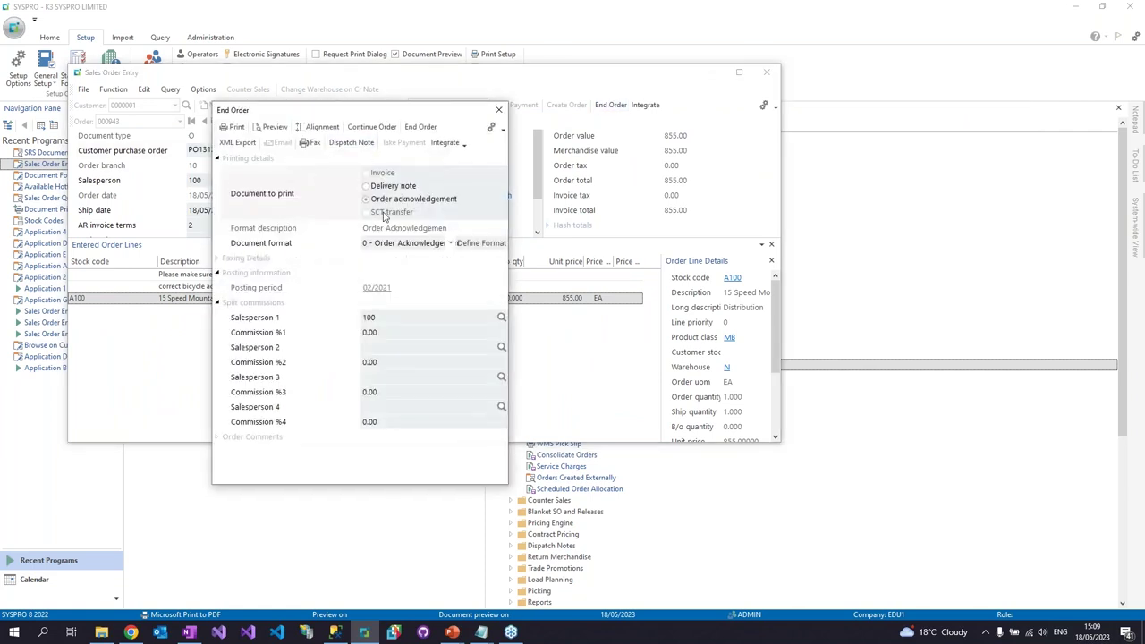
pyautogui.click(561, 164)
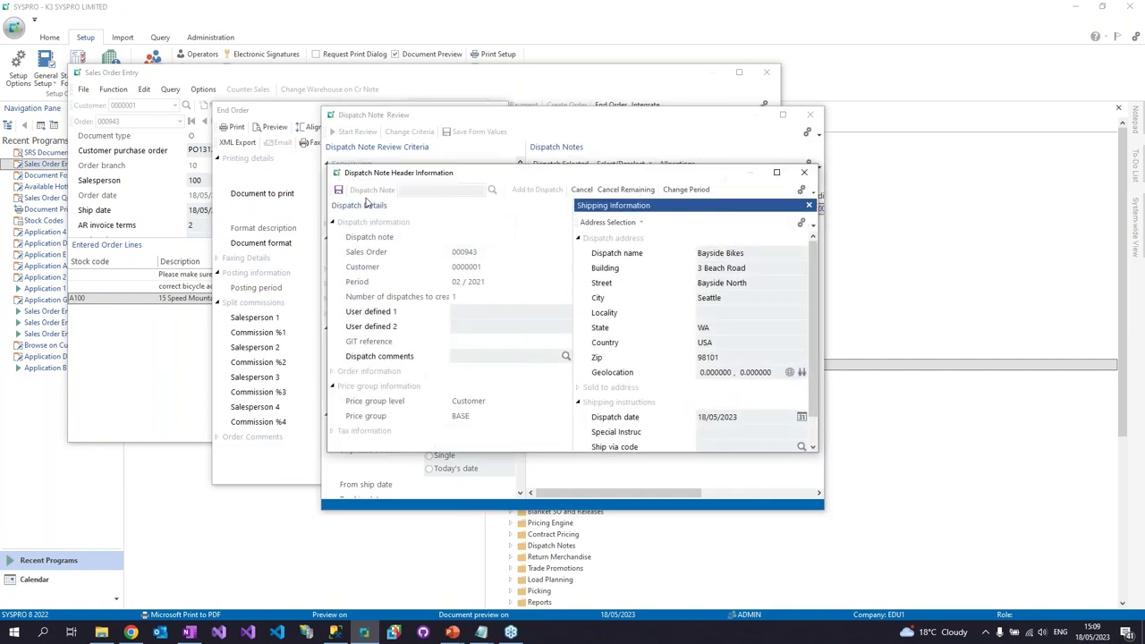
pyautogui.click(339, 189)
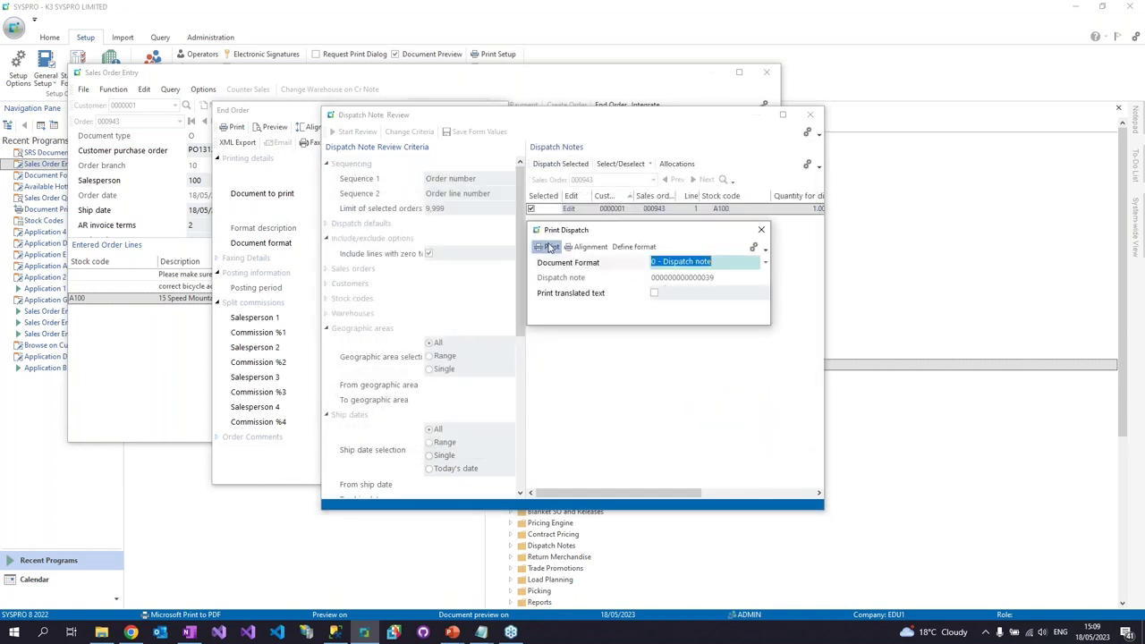
# Print the dispatch note in the 0 - Dispatch note format and close its preview.
pyautogui.click(550, 247)
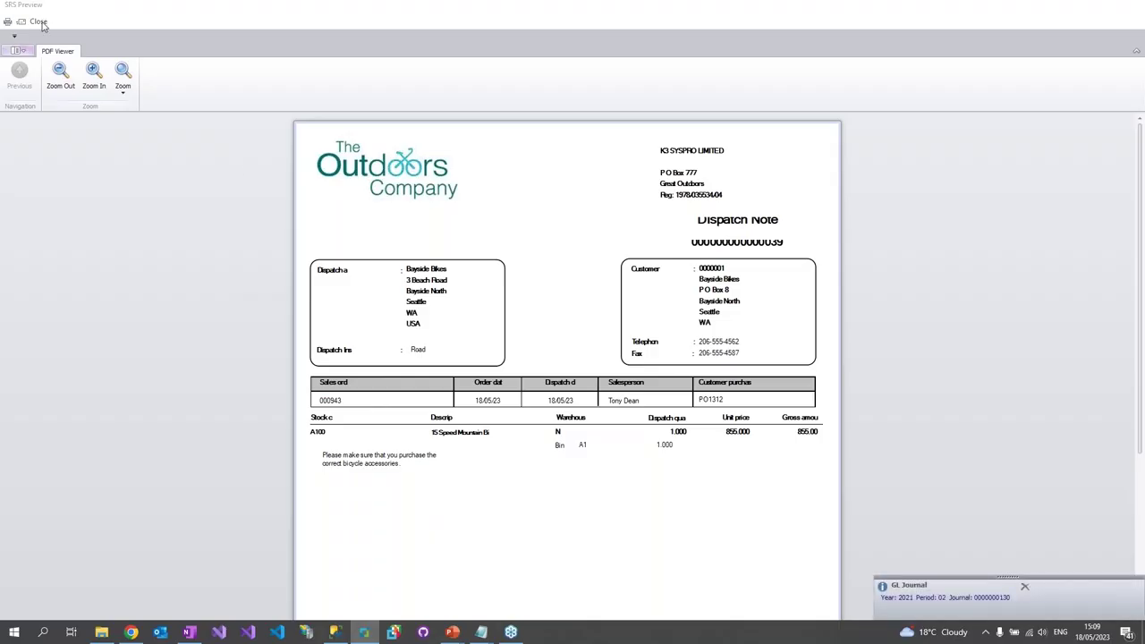
pyautogui.click(38, 22)
pyautogui.click(645, 348)
# Switch to SQL Server Management Studio and rerun the query for dispatch notes with status 7.
pyautogui.click(335, 632)
pyautogui.press('F5')
pyautogui.press('F5')
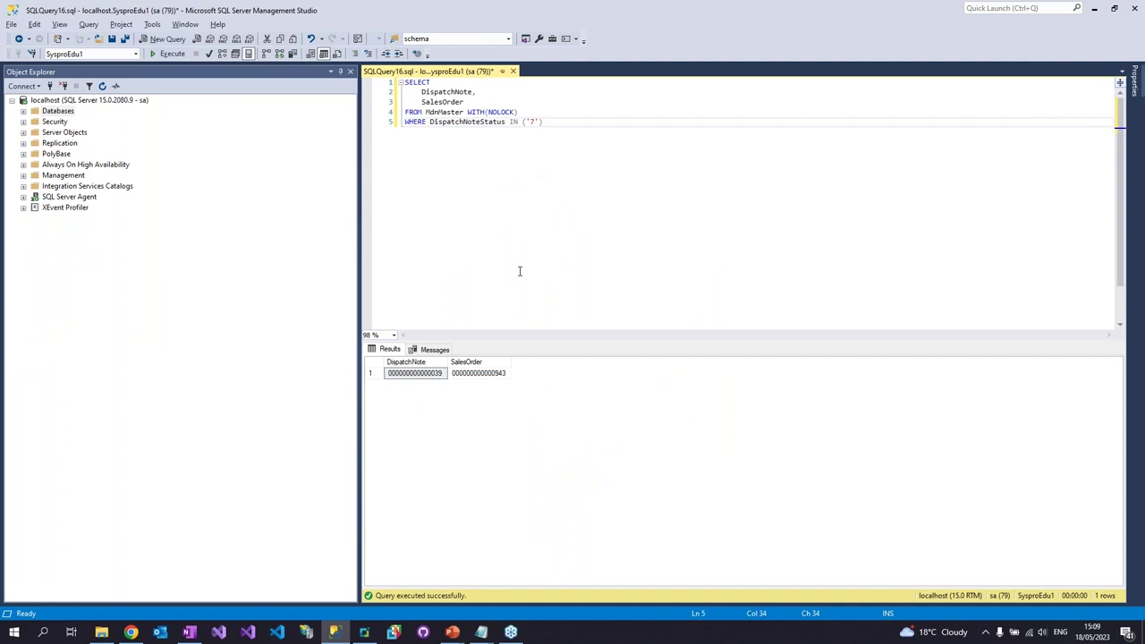
# Switch to K3 dataswitch in Chrome, open the schedules and execute the Get DN to Invoice schedule.
pyautogui.hotkey('alt', 'Tab')
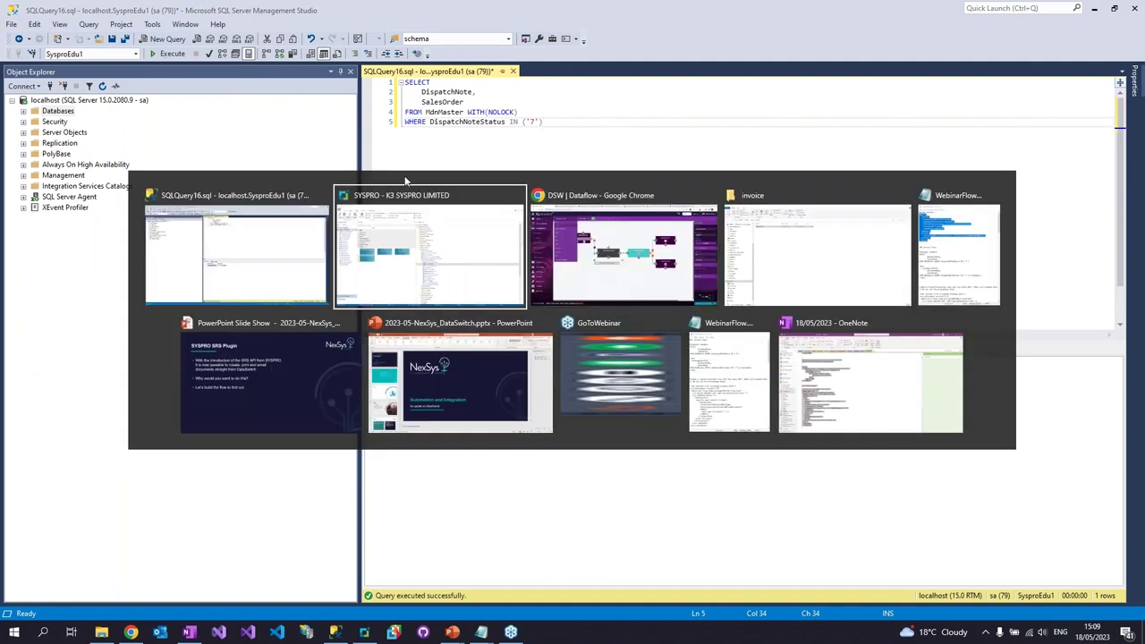
pyautogui.hotkey('alt', 'Tab')
pyautogui.click(47, 503)
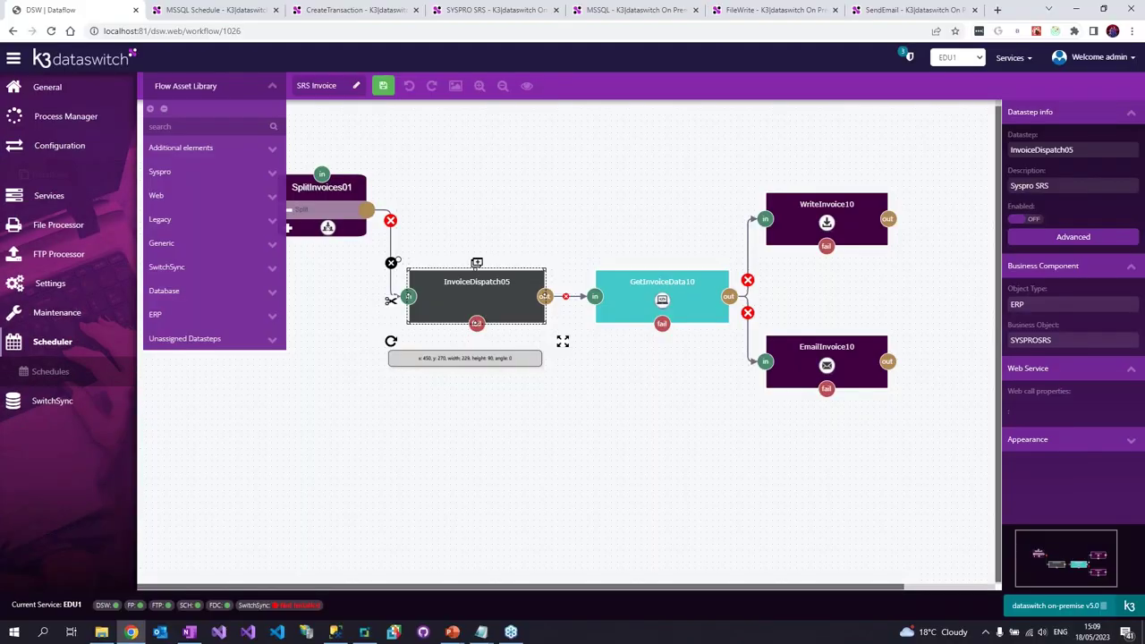
pyautogui.click(49, 353)
pyautogui.click(178, 242)
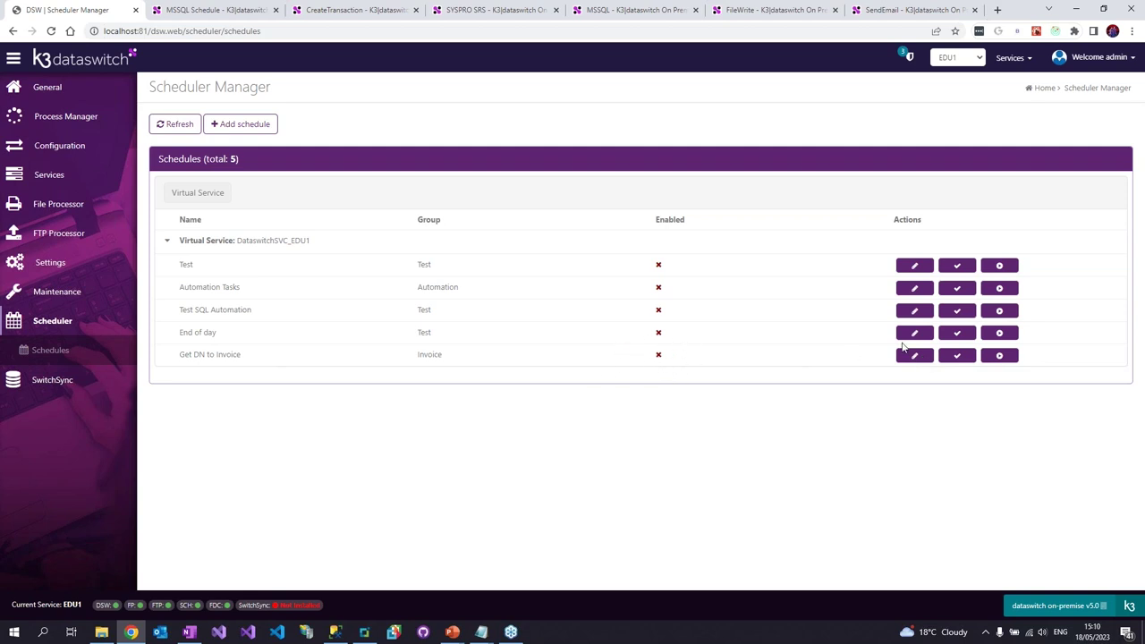
pyautogui.click(998, 358)
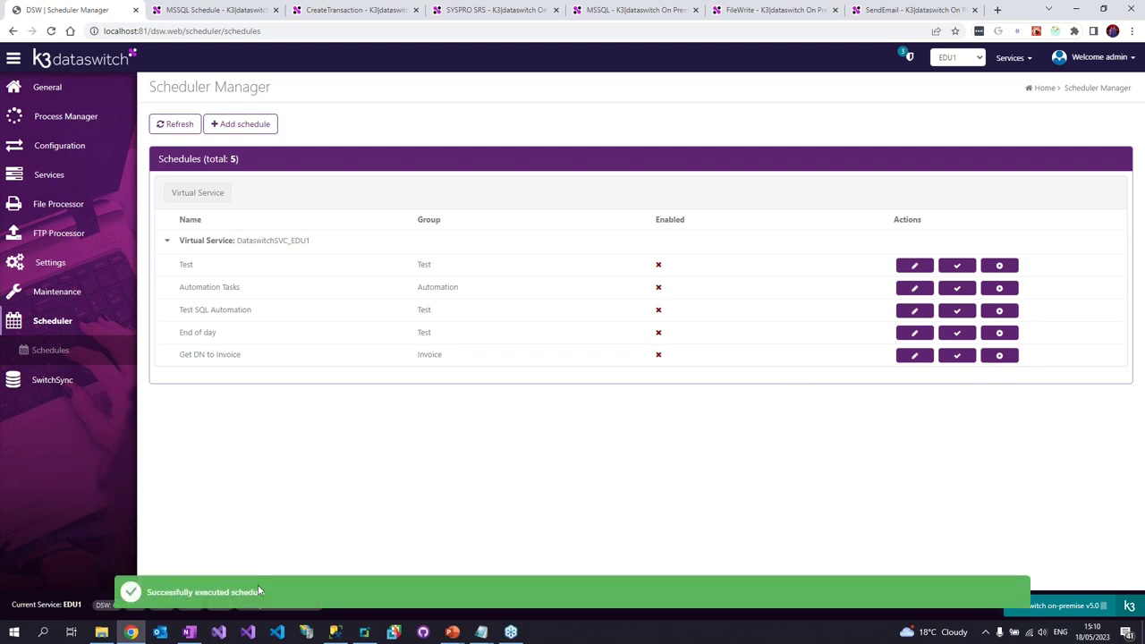
# Refresh the Process Manager, check the flow info of the SplitInvoices01 process and examine its input XML.
pyautogui.click(60, 120)
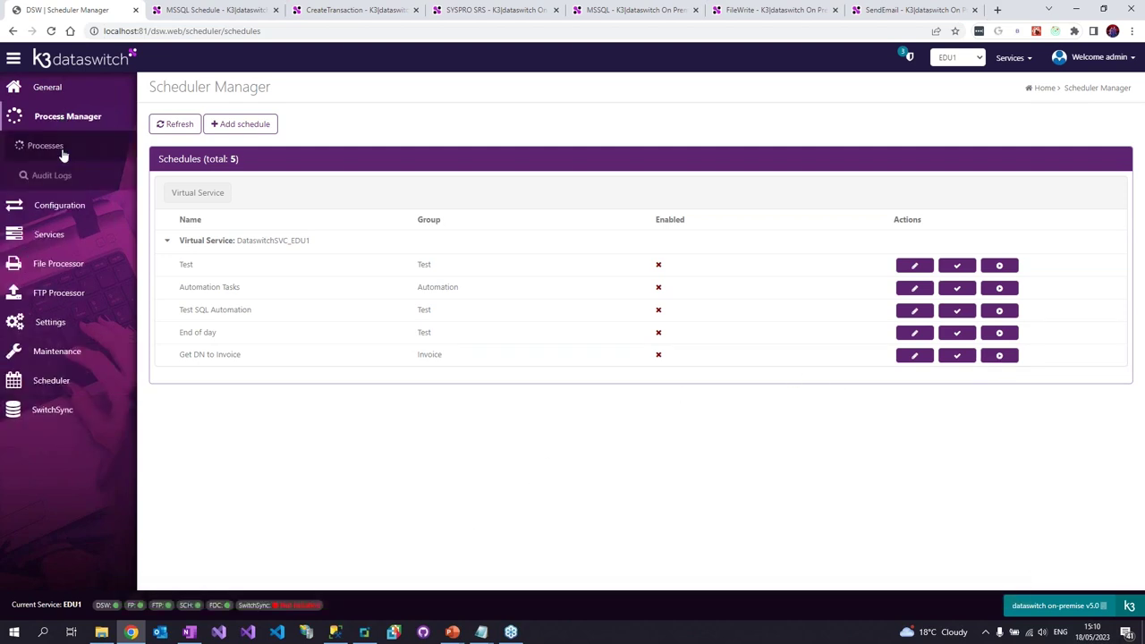
pyautogui.click(178, 125)
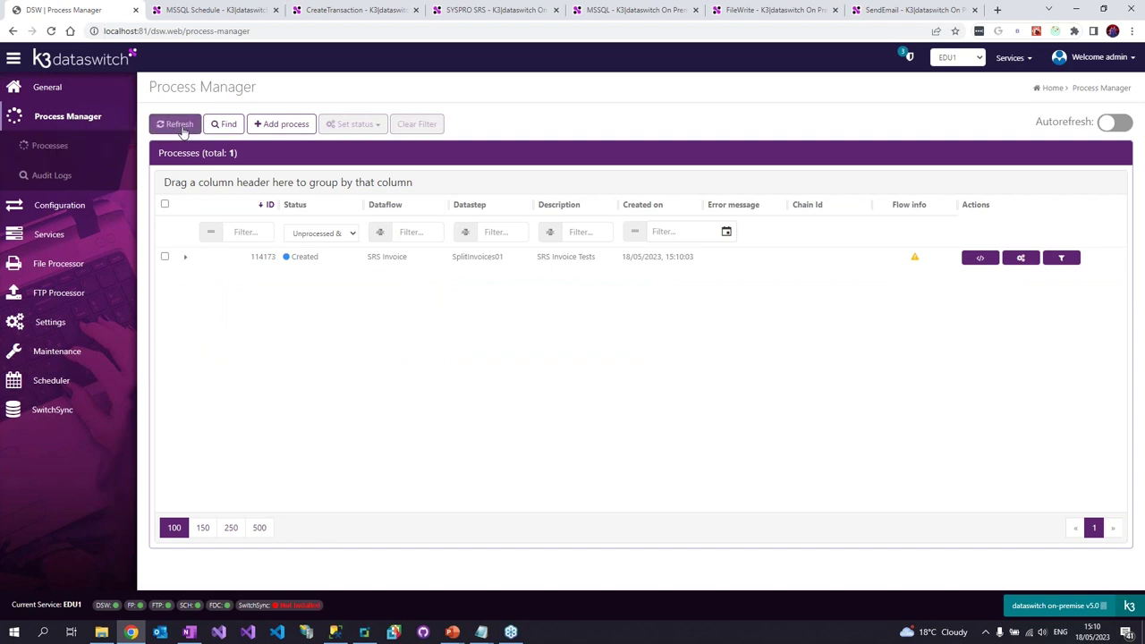
pyautogui.moveTo(914, 261)
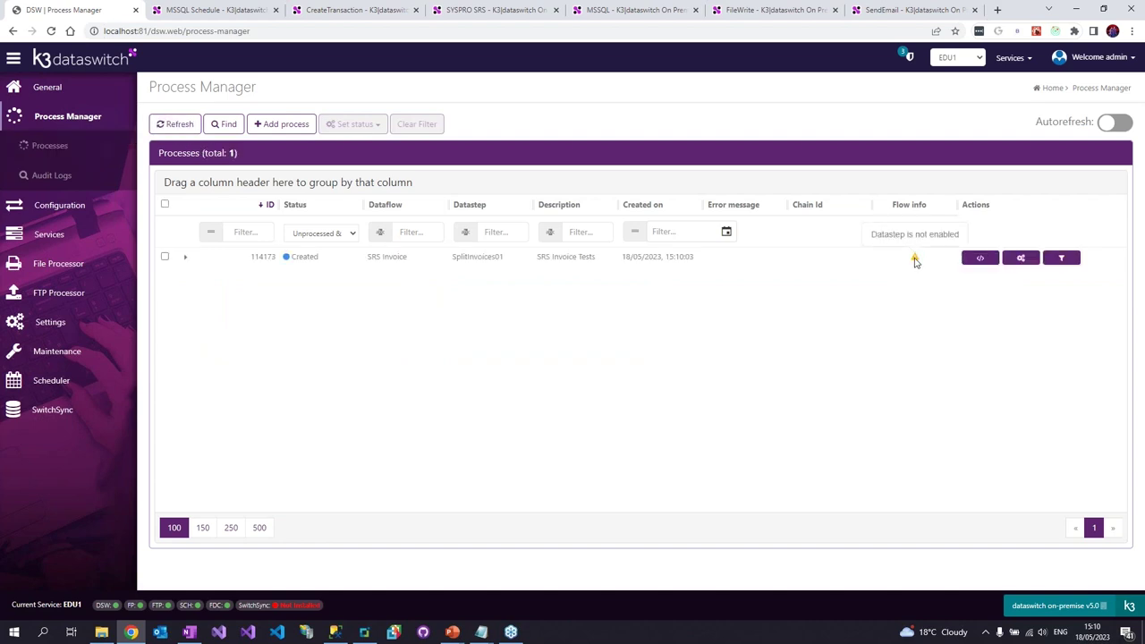
pyautogui.click(971, 260)
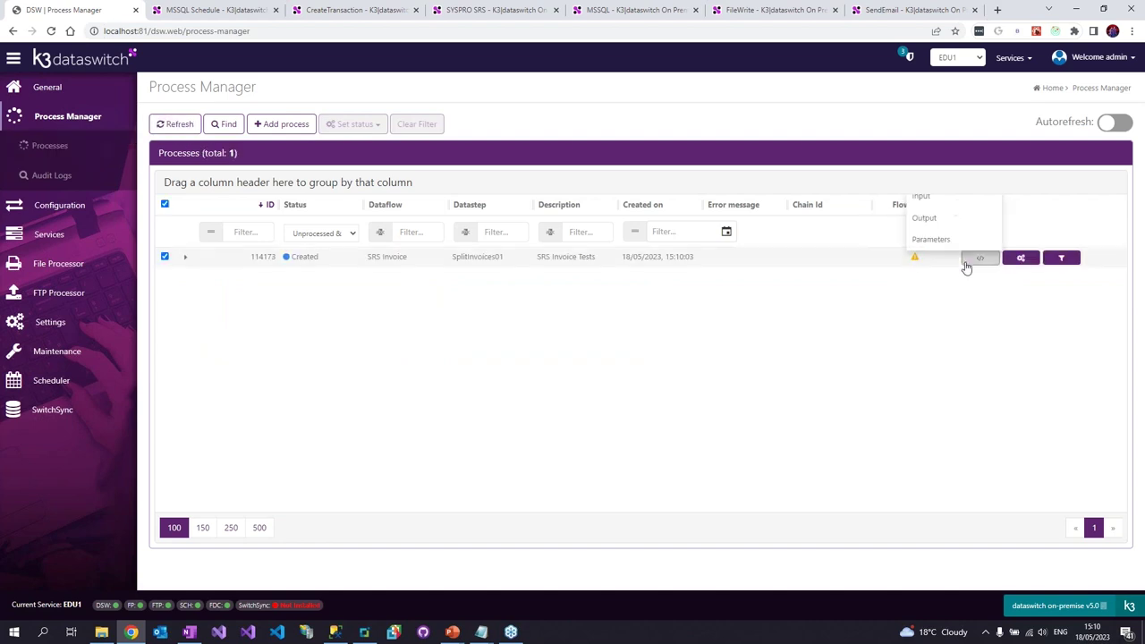
pyautogui.click(934, 206)
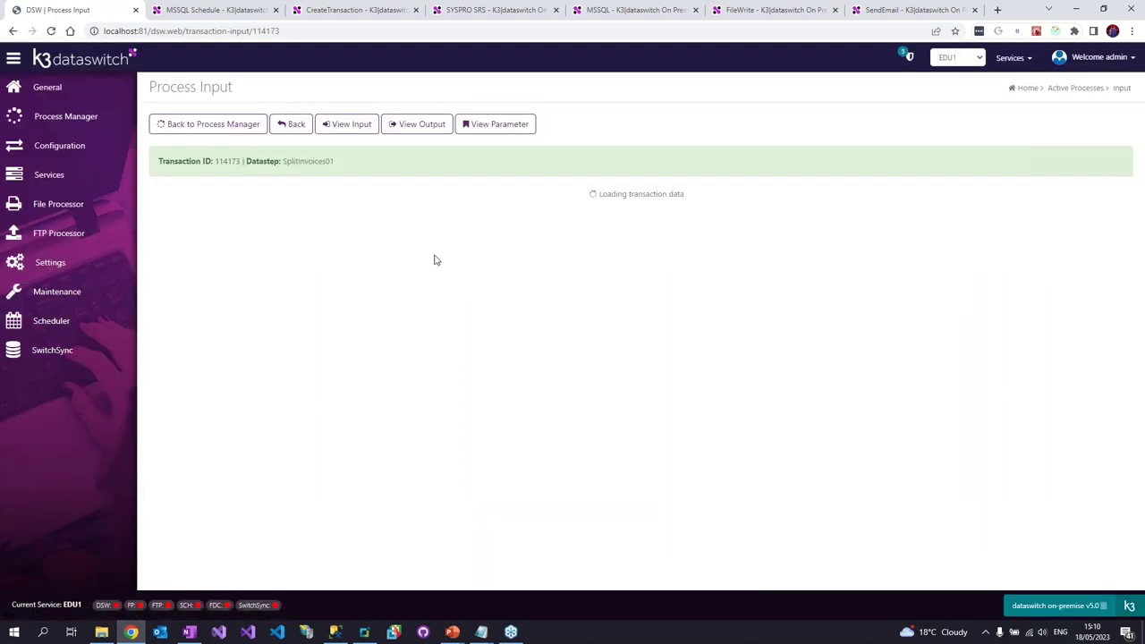
pyautogui.moveTo(310, 299); pyautogui.dragTo(150, 240)
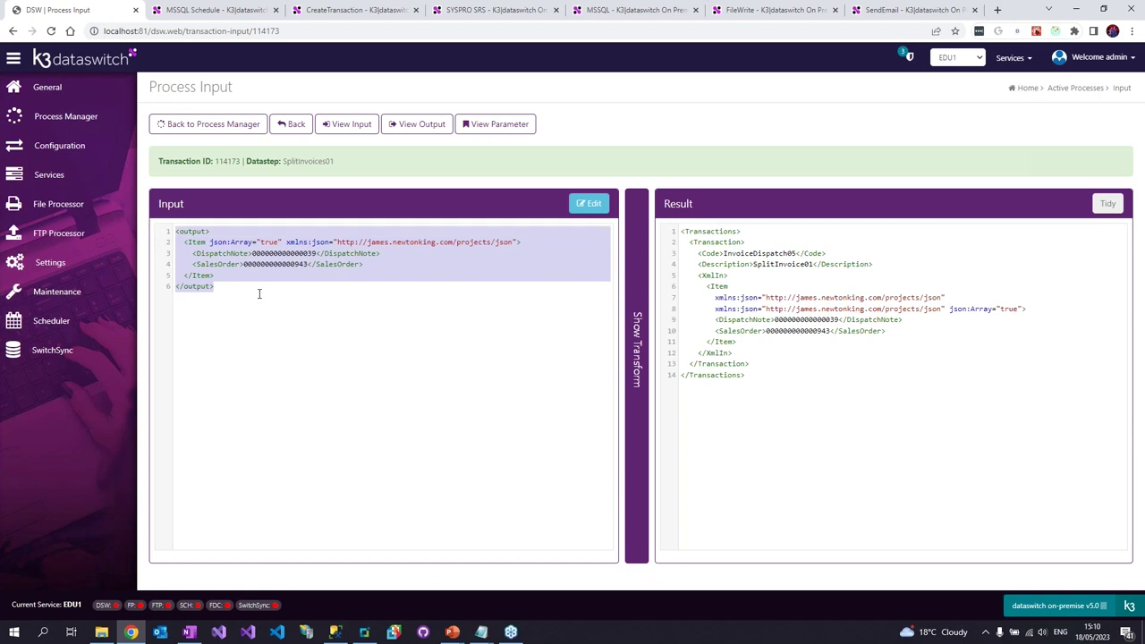
# Compare the process input with the SQL query result and show the SplitInvoices01 transform template.
pyautogui.click(334, 631)
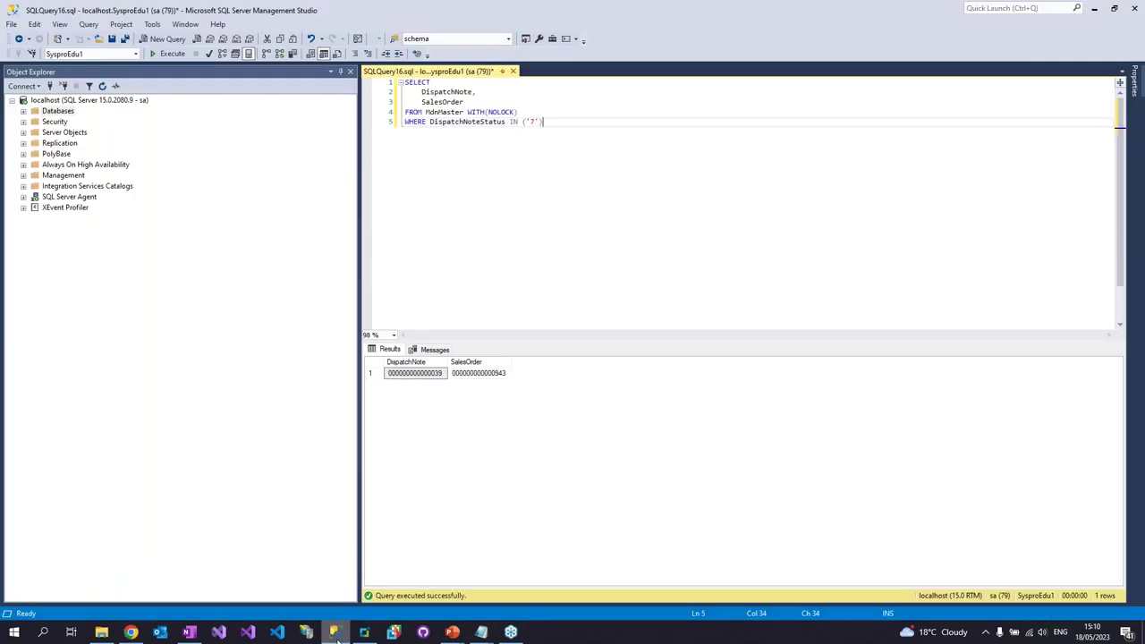
pyautogui.click(335, 631)
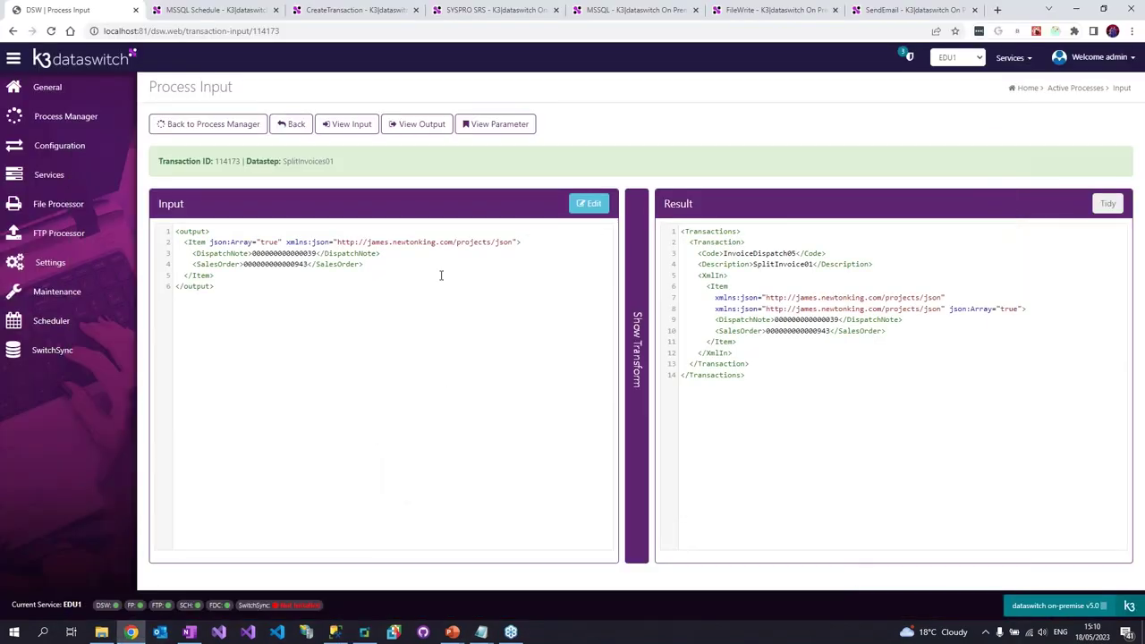
pyautogui.click(626, 321)
pyautogui.click(637, 322)
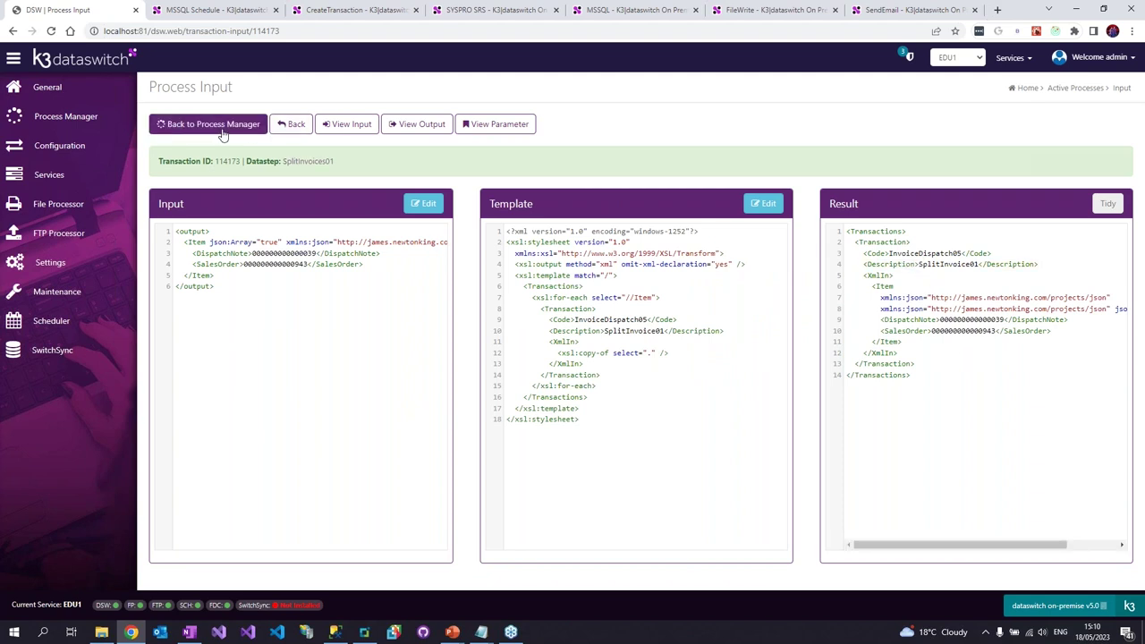
# Enable the SplitInvoices01 datastep, save it and return to the Process Manager.
pyautogui.click(319, 162)
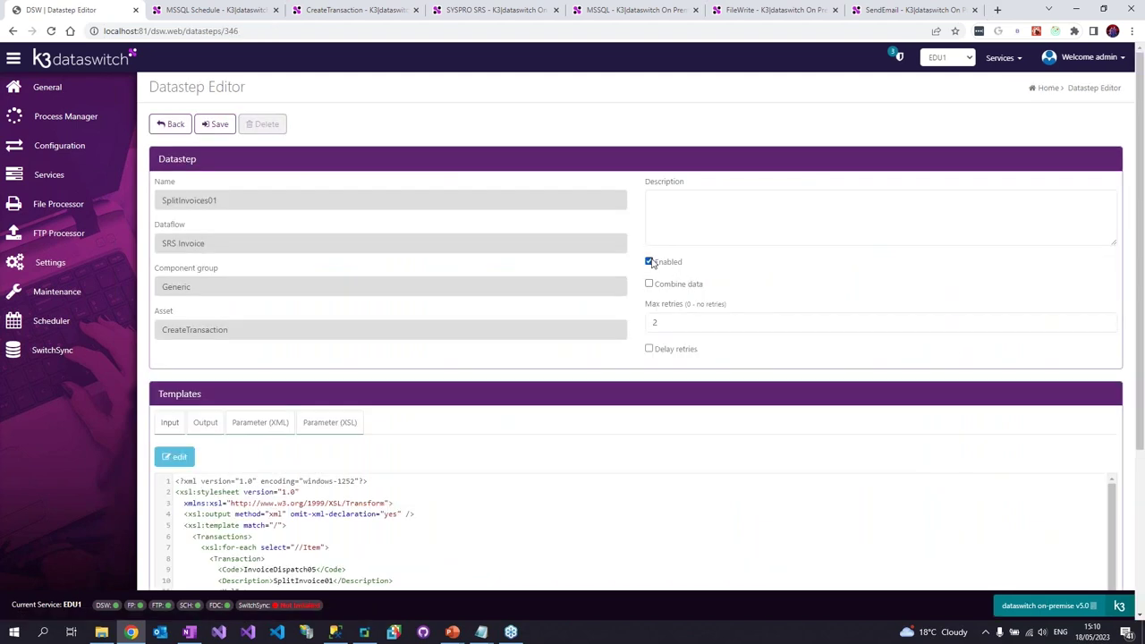
pyautogui.click(217, 125)
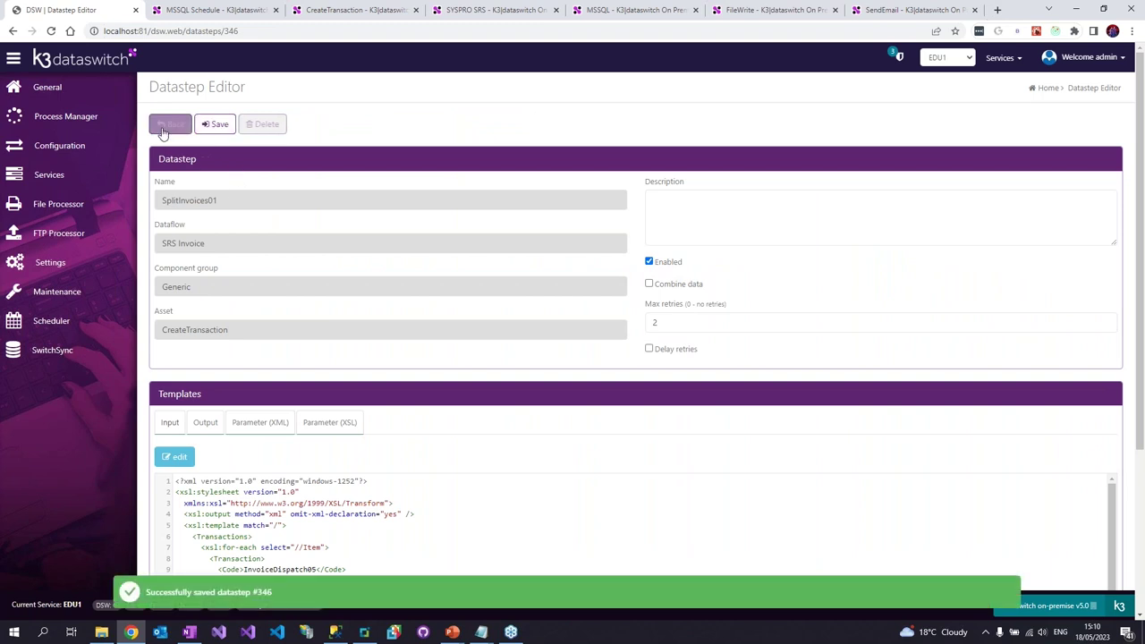
pyautogui.click(175, 125)
pyautogui.click(290, 124)
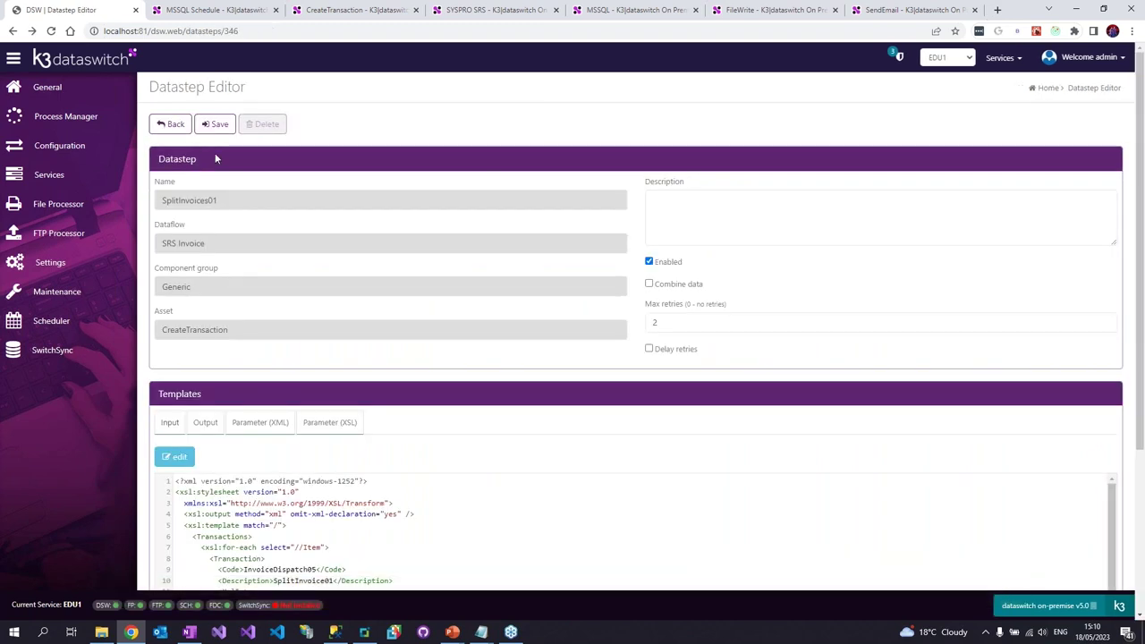
pyautogui.click(179, 126)
pyautogui.click(205, 124)
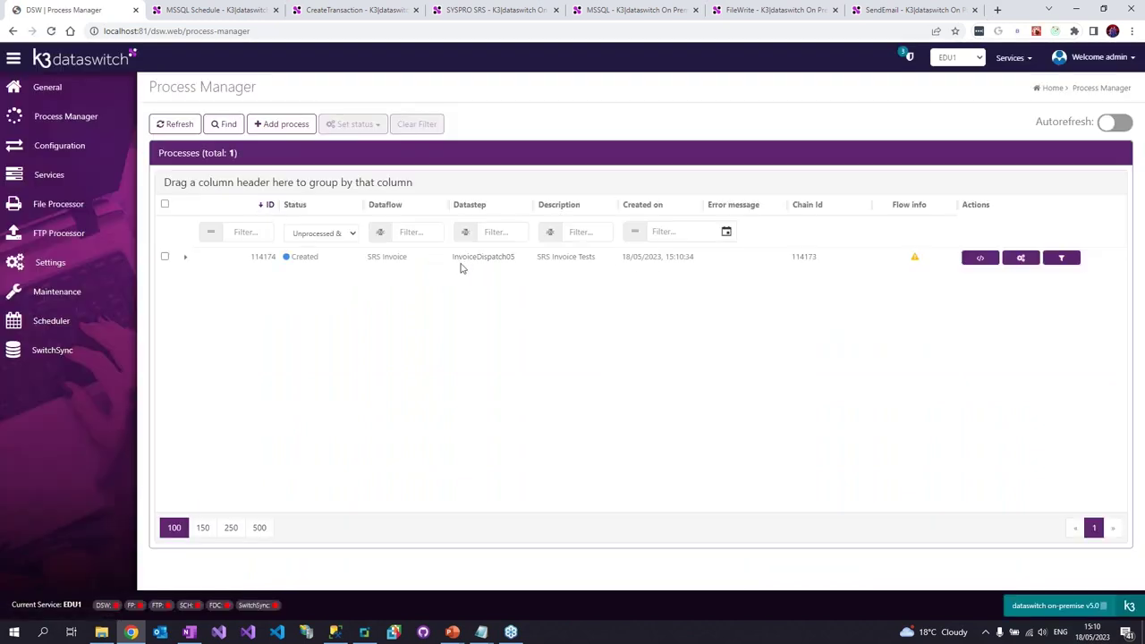
# View the input of the InvoiceDispatch05 process, examine the resulting query XML and show its transform.
pyautogui.click(979, 257)
pyautogui.click(951, 202)
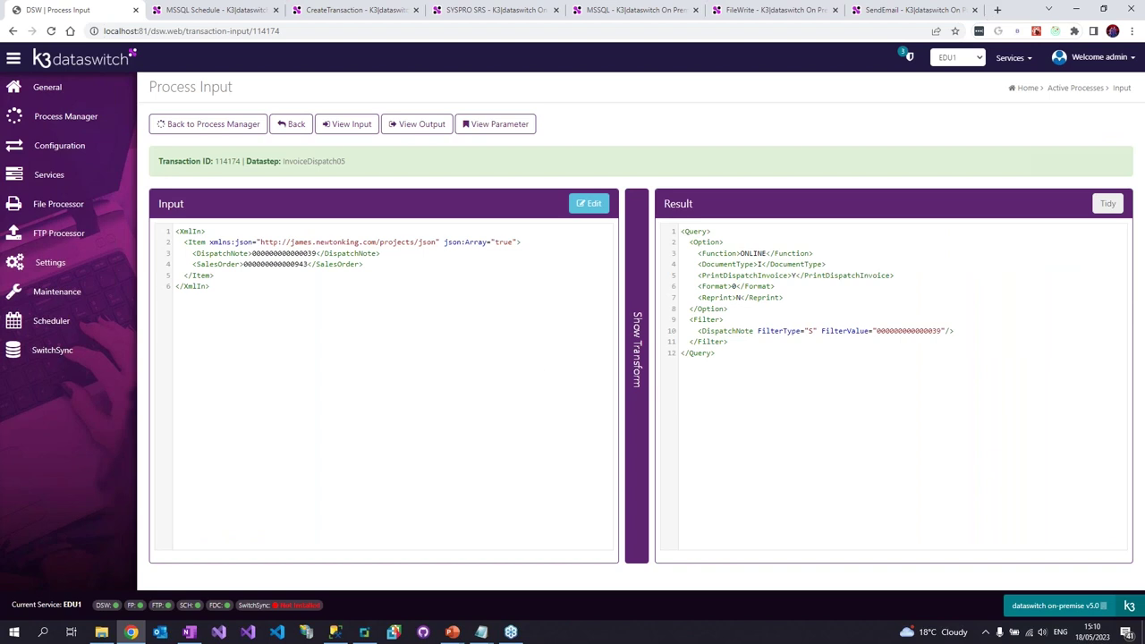
pyautogui.moveTo(727, 240); pyautogui.dragTo(792, 383)
pyautogui.click(790, 381)
pyautogui.click(646, 382)
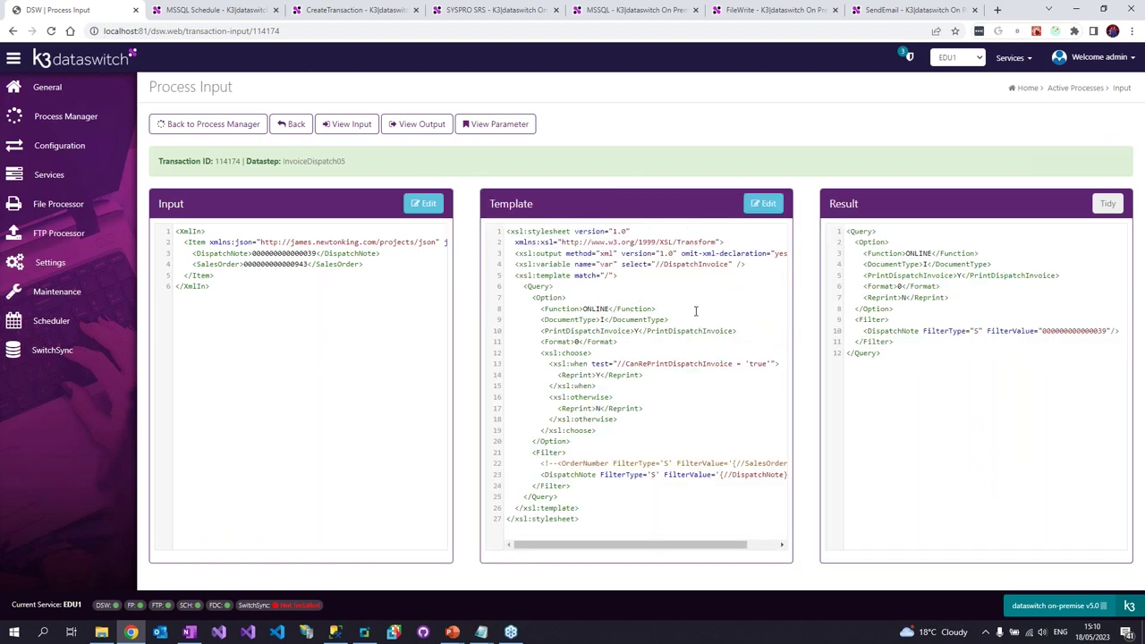
# Examine how the InvoiceDispatch05 input XML passes through the template into the result query.
pyautogui.moveTo(276, 309); pyautogui.dragTo(170, 235)
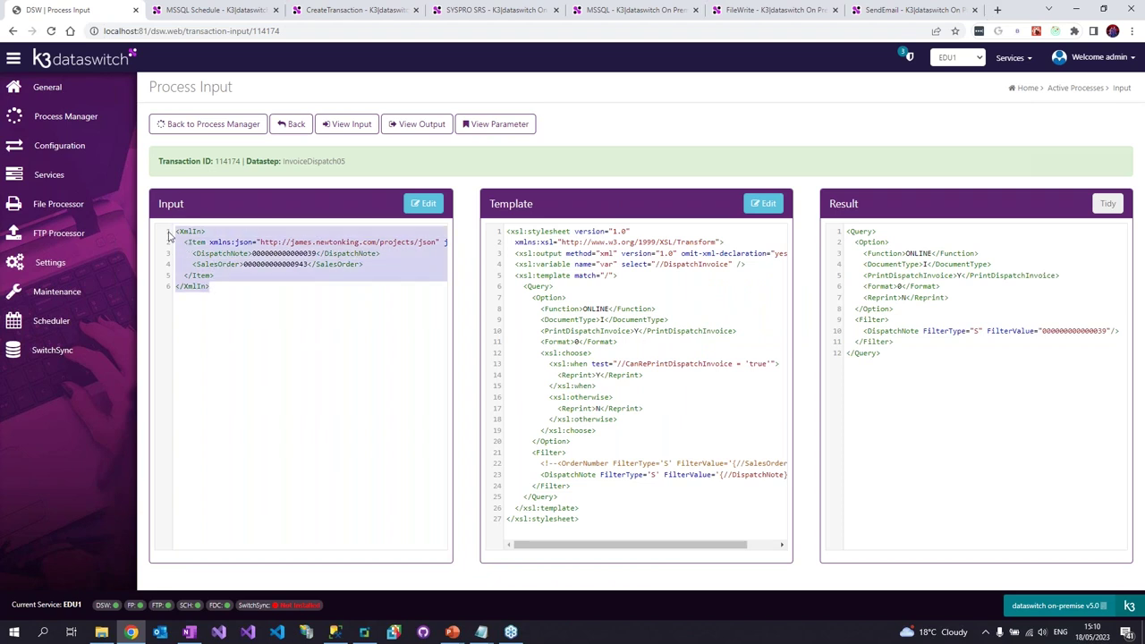
pyautogui.click(285, 331)
pyautogui.moveTo(554, 276); pyautogui.dragTo(626, 521)
pyautogui.moveTo(964, 394); pyautogui.dragTo(813, 238)
pyautogui.click(888, 391)
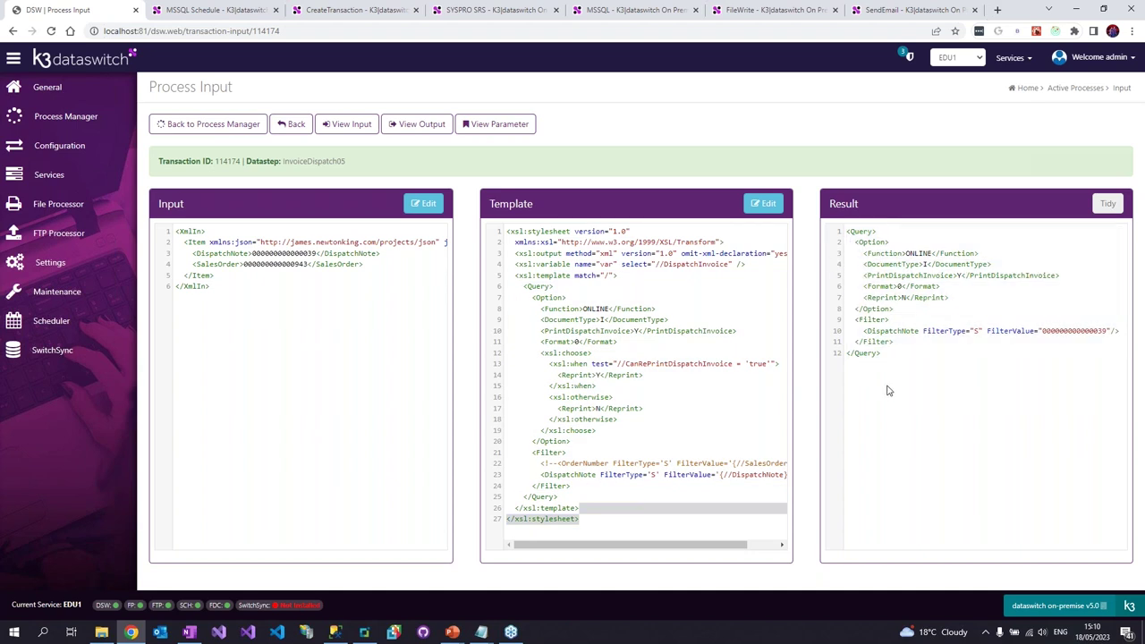
# Enable the InvoiceDispatch05 datastep, save it and return to the Process Manager.
pyautogui.click(311, 162)
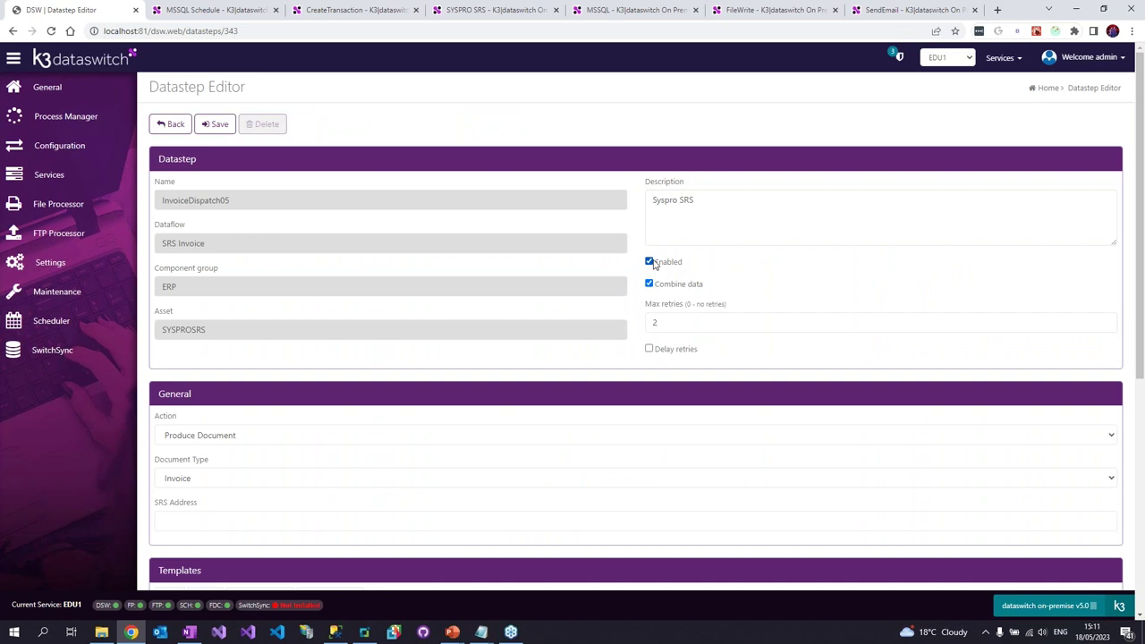
pyautogui.click(217, 124)
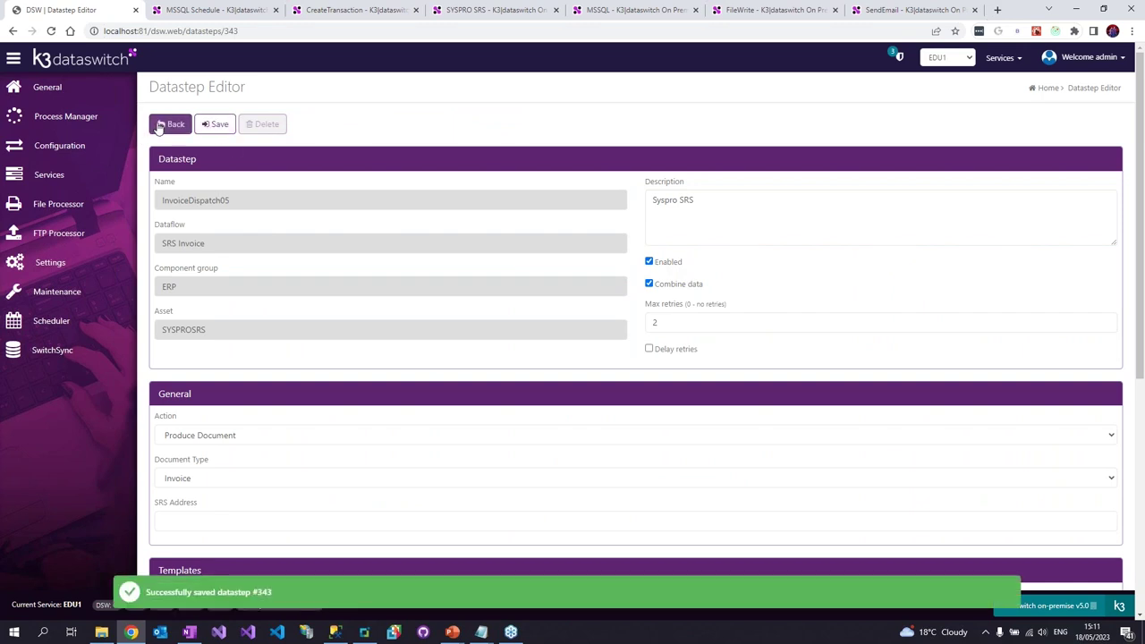
pyautogui.click(161, 125)
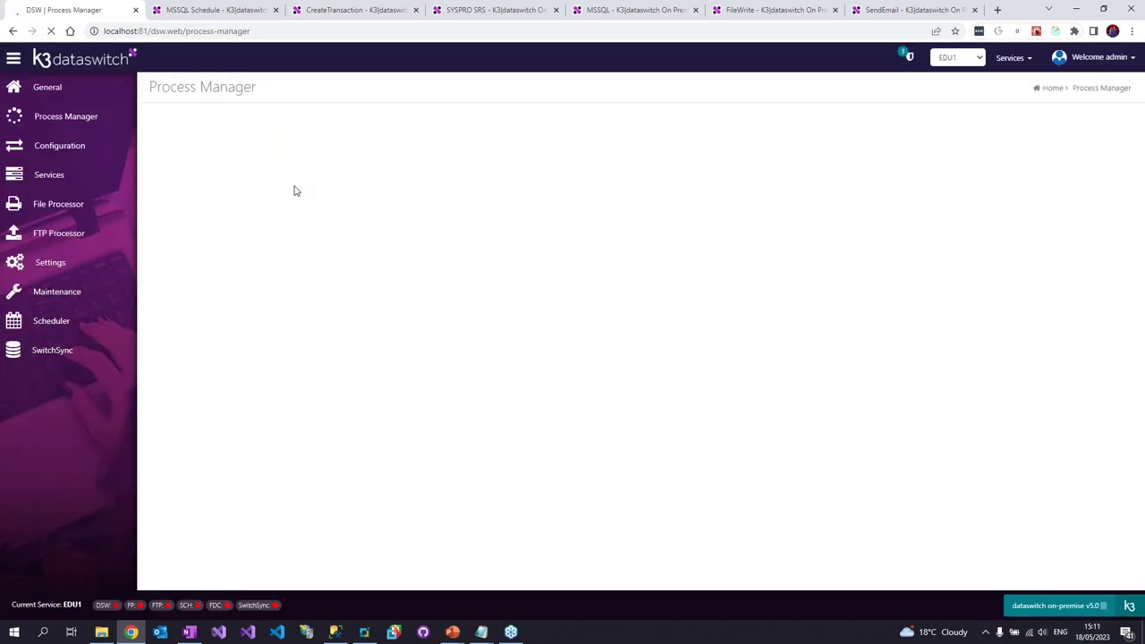
# Refresh the process list repeatedly to check the progress of the InvoiceDispatch05 process.
pyautogui.click(179, 128)
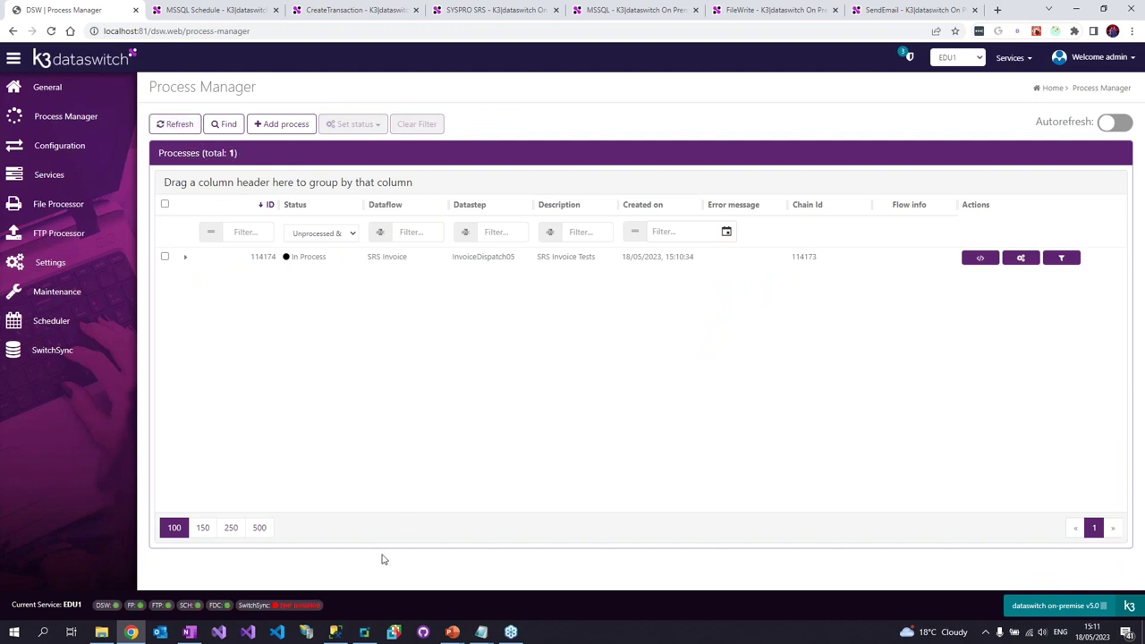
pyautogui.click(184, 128)
pyautogui.click(177, 129)
pyautogui.click(177, 130)
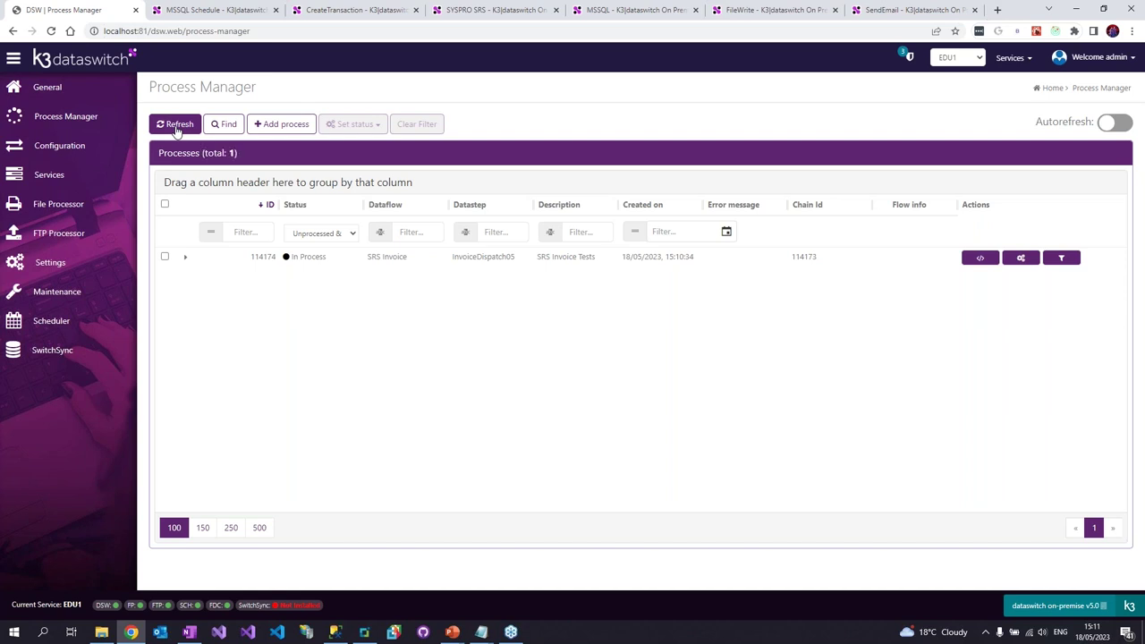
# Switch to SYSPRO to check the invoice entries in the SRS Document Queue, and return to refresh the dataswitch process list.
pyautogui.click(364, 631)
pyautogui.click(183, 338)
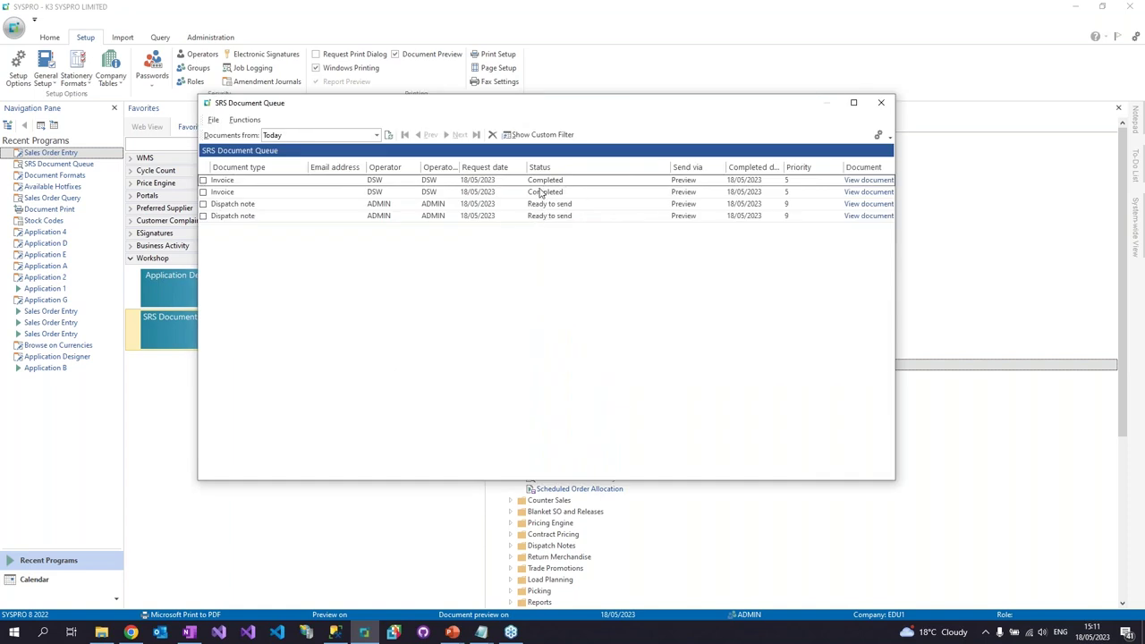
pyautogui.hotkey('alt', 'Tab')
pyautogui.click(175, 124)
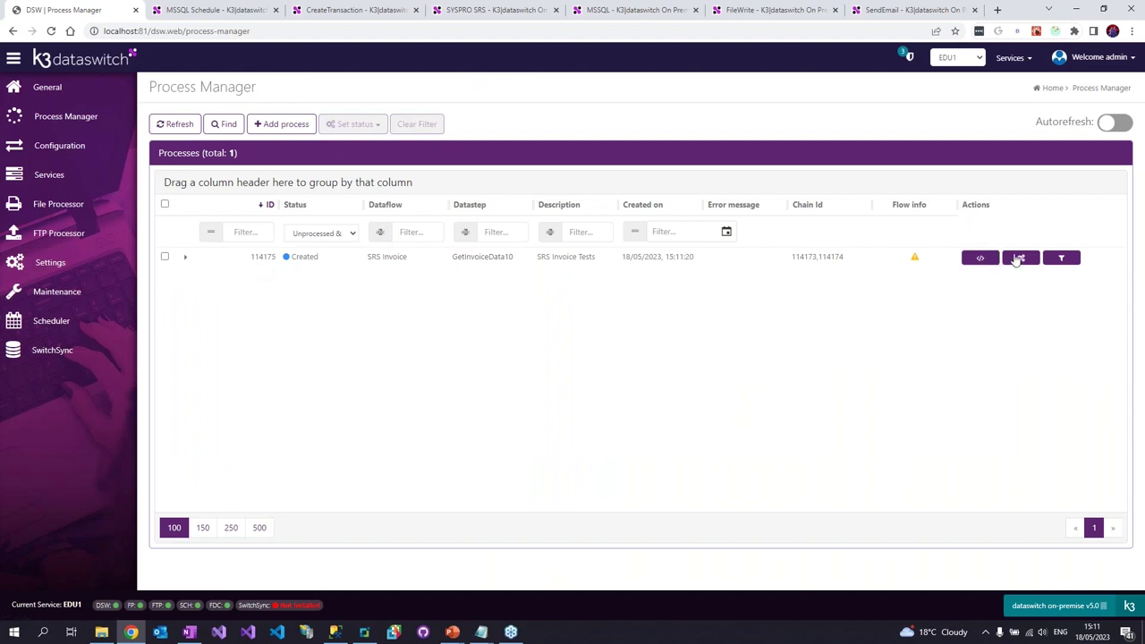
# View the input of the GetInvoiceData10 process and examine its Base64 and DocumentHex values.
pyautogui.click(987, 259)
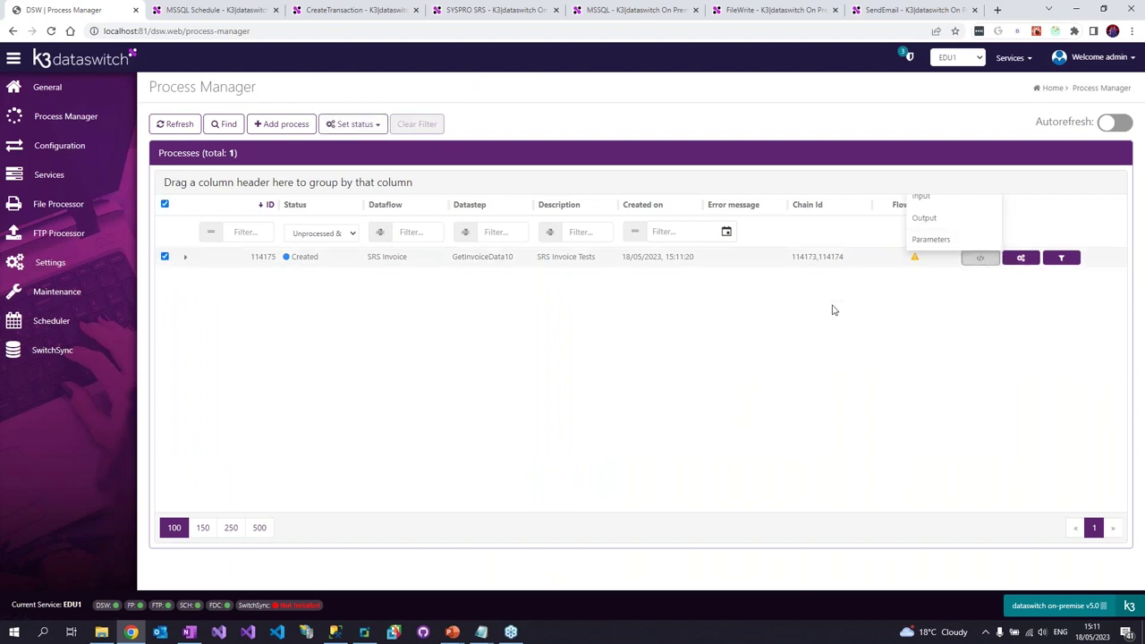
pyautogui.click(930, 200)
pyautogui.click(414, 127)
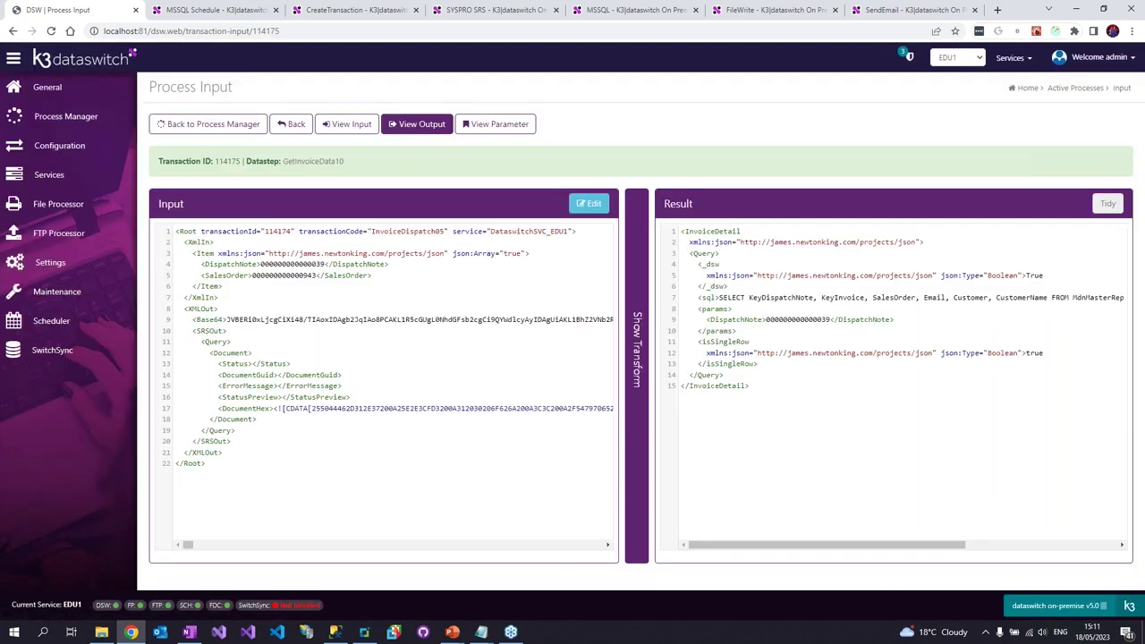
pyautogui.click(349, 124)
pyautogui.moveTo(247, 320); pyautogui.dragTo(468, 321)
pyautogui.click(451, 376)
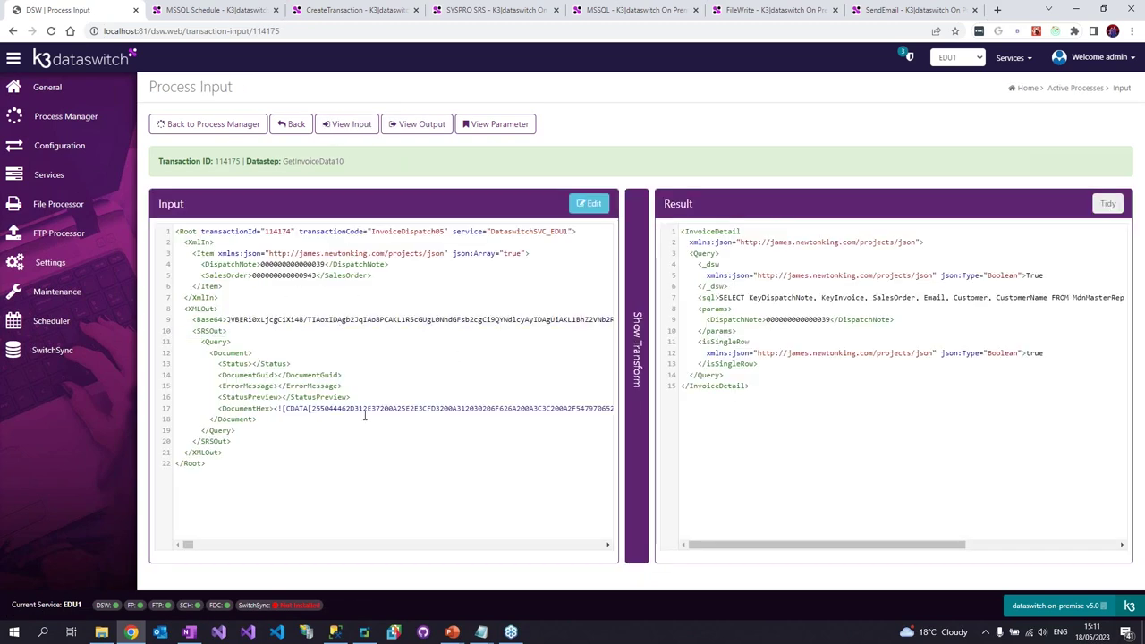
pyautogui.moveTo(331, 408); pyautogui.dragTo(476, 404)
# Examine the SQL SELECT statement in the GetInvoiceData10 result, including its KeyInvoice and Email fields.
pyautogui.moveTo(720, 298); pyautogui.dragTo(1131, 299)
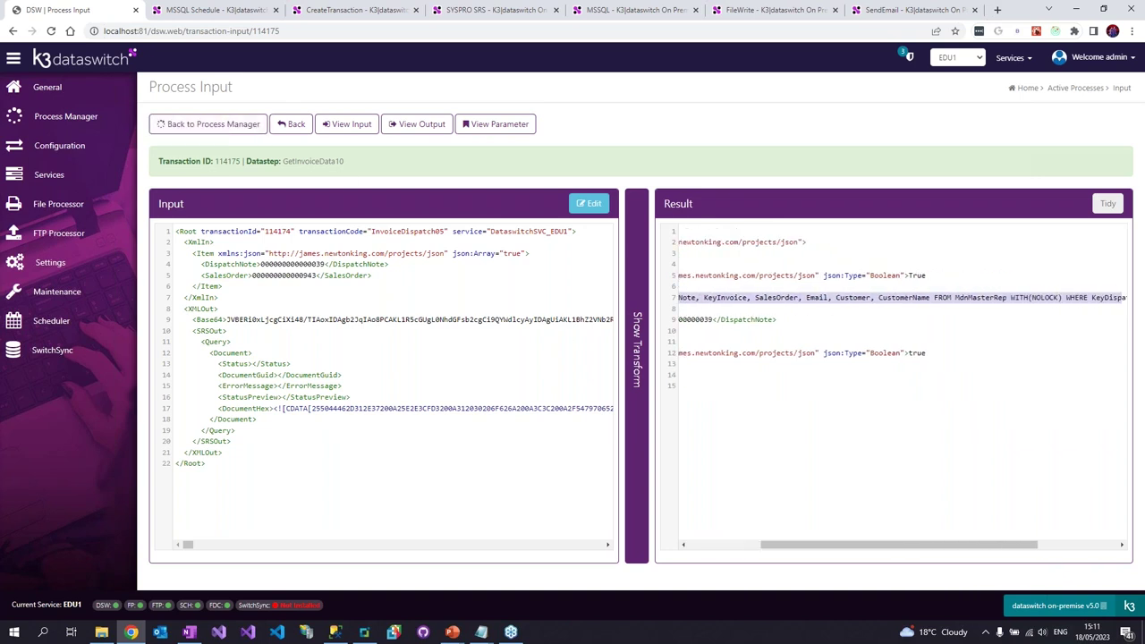
pyautogui.click(1008, 454)
pyautogui.moveTo(961, 550); pyautogui.dragTo(900, 467)
pyautogui.click(838, 300)
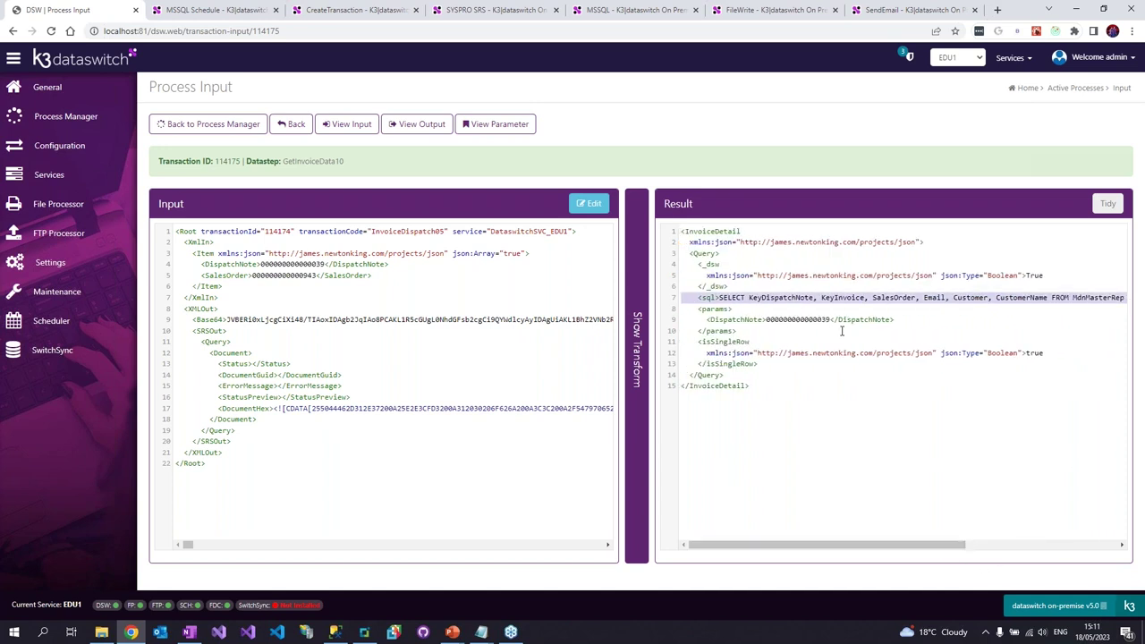
pyautogui.doubleClick(841, 298)
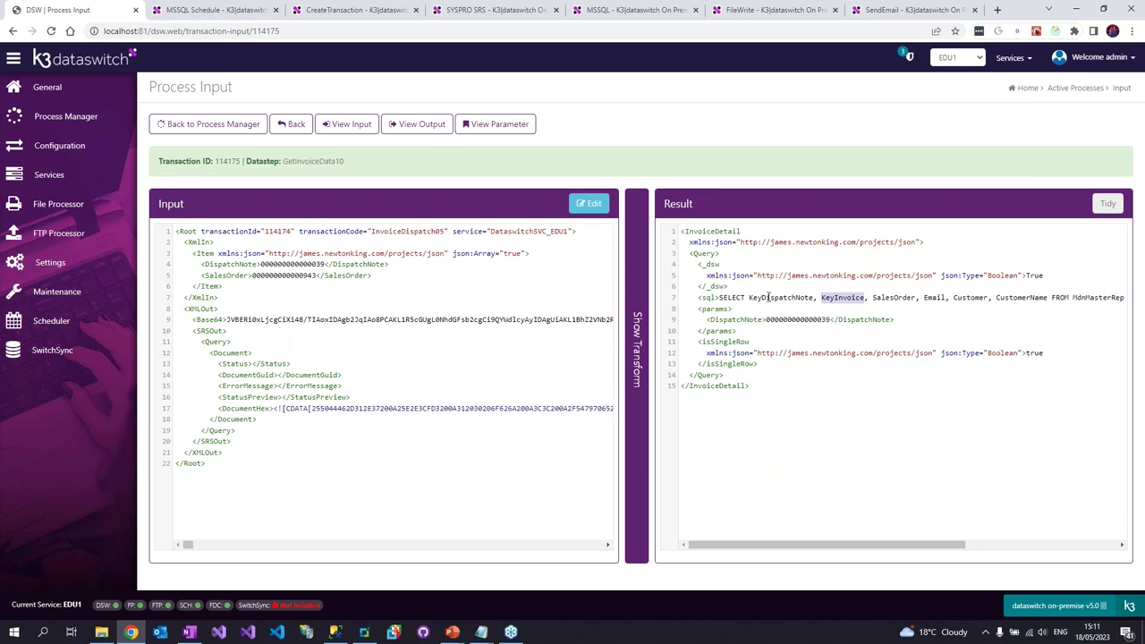
pyautogui.doubleClick(933, 297)
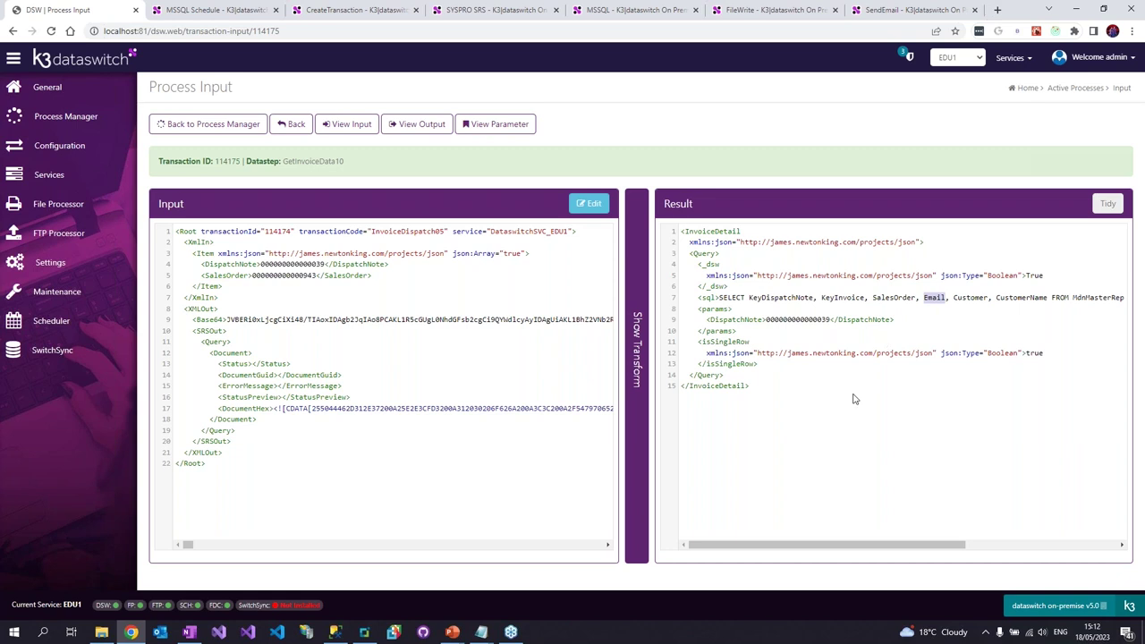
pyautogui.moveTo(812, 426); pyautogui.dragTo(705, 253)
# Enable the GetInvoiceData10 datastep, save it and return to a refreshed Process Manager list.
pyautogui.click(300, 164)
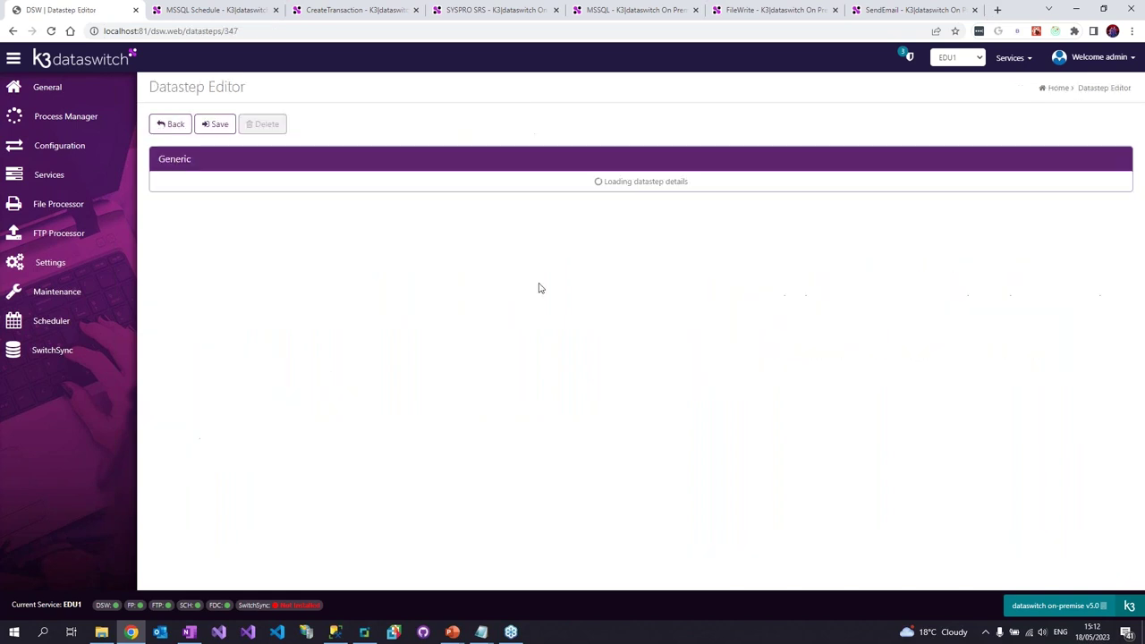
pyautogui.click(648, 261)
pyautogui.click(209, 126)
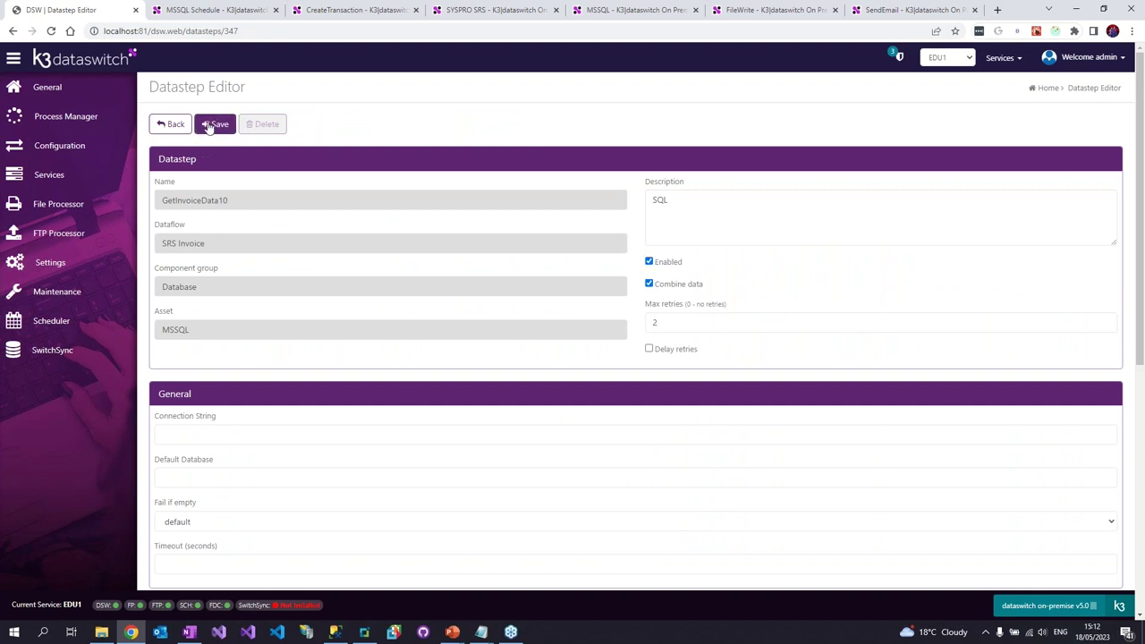
pyautogui.click(45, 118)
pyautogui.click(42, 145)
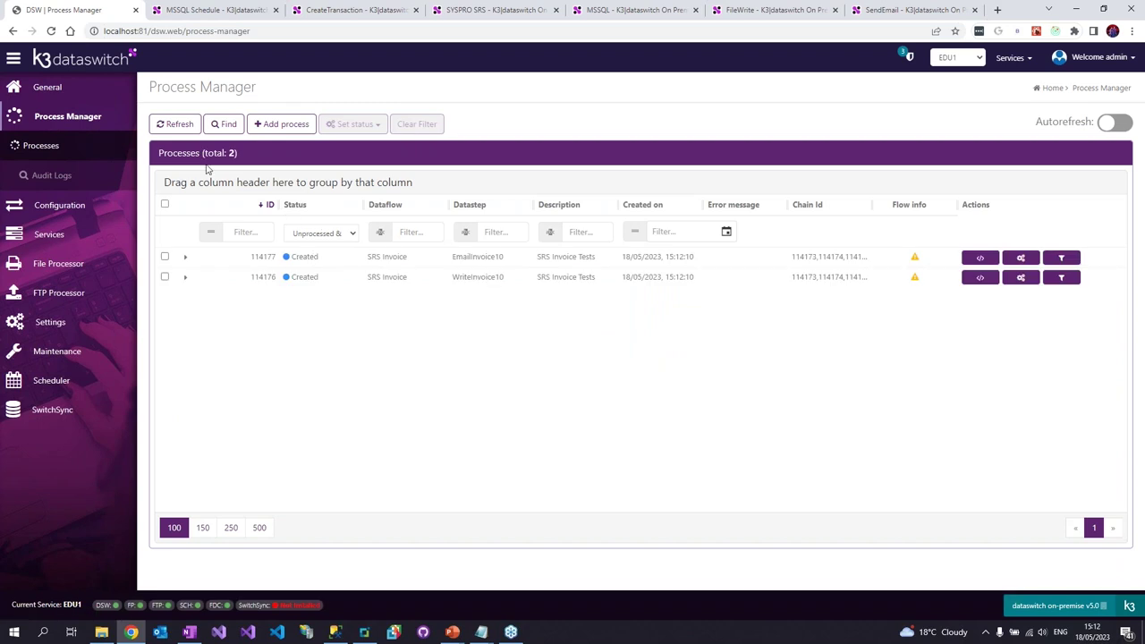
pyautogui.click(177, 126)
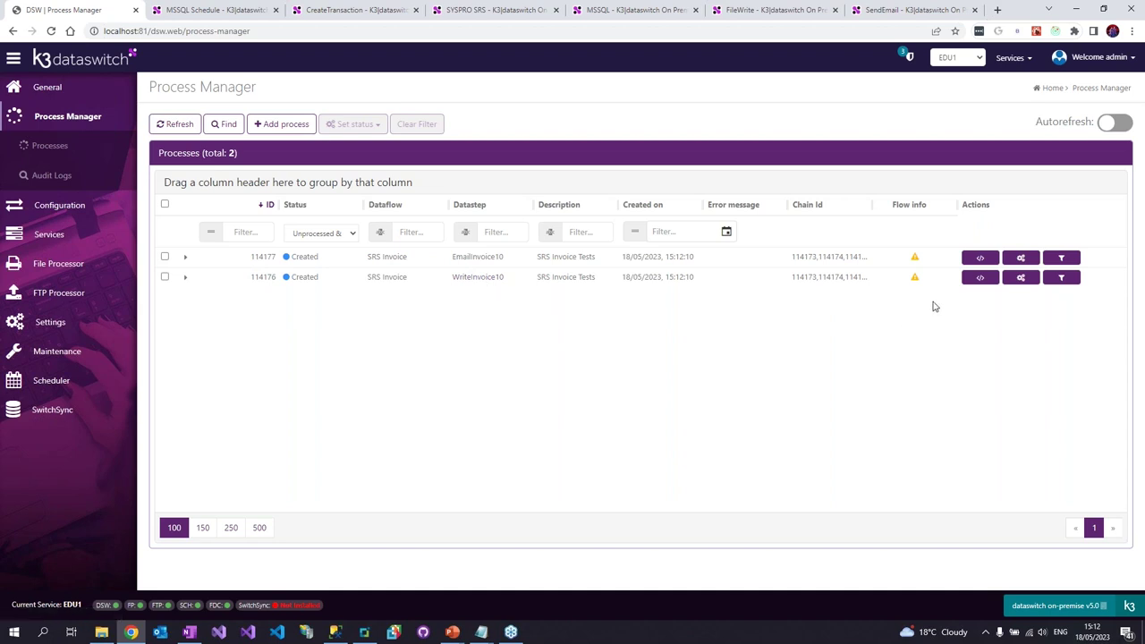
# View the input of the EmailInvoice10 process, show its transform and examine the subject and the attachment's decode-base64 action.
pyautogui.click(979, 258)
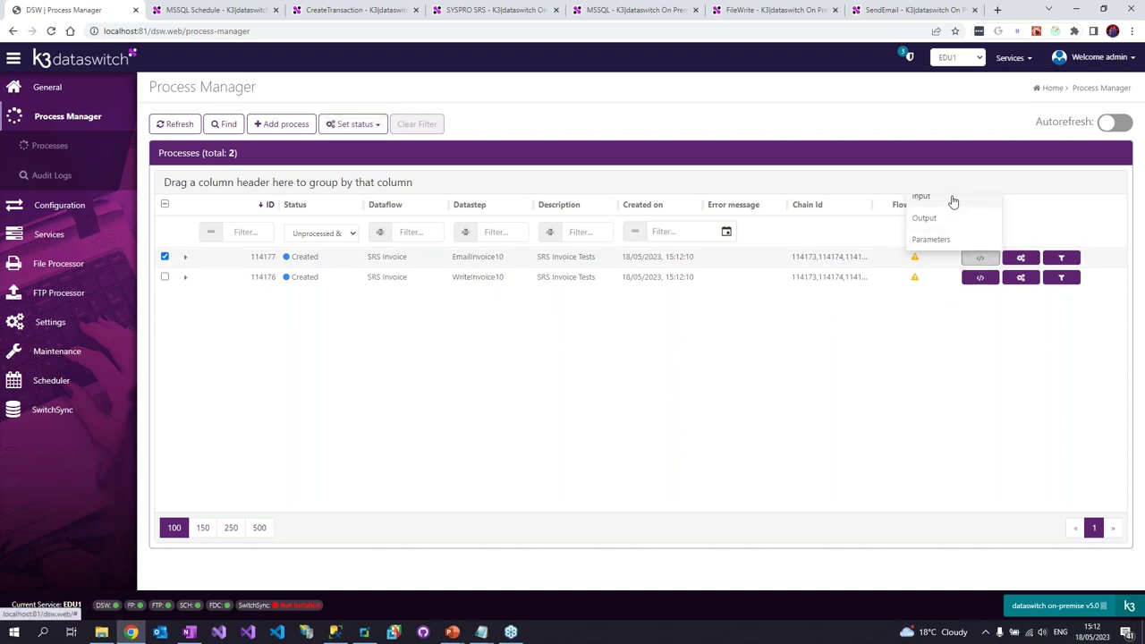
pyautogui.click(954, 200)
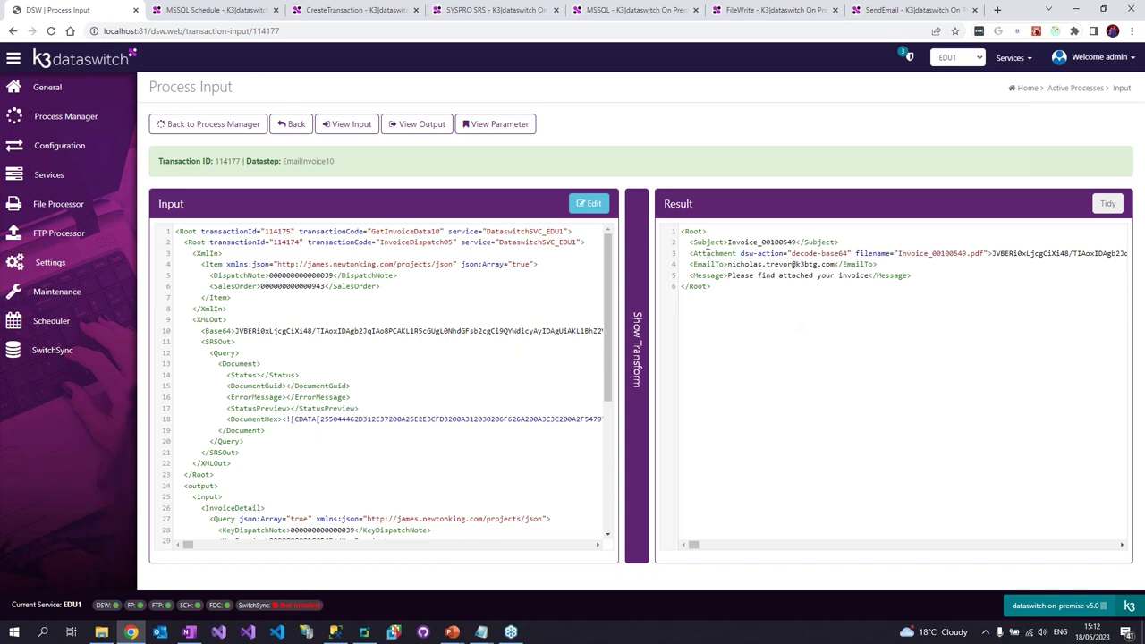
pyautogui.moveTo(684, 239); pyautogui.dragTo(861, 243)
pyautogui.click(637, 328)
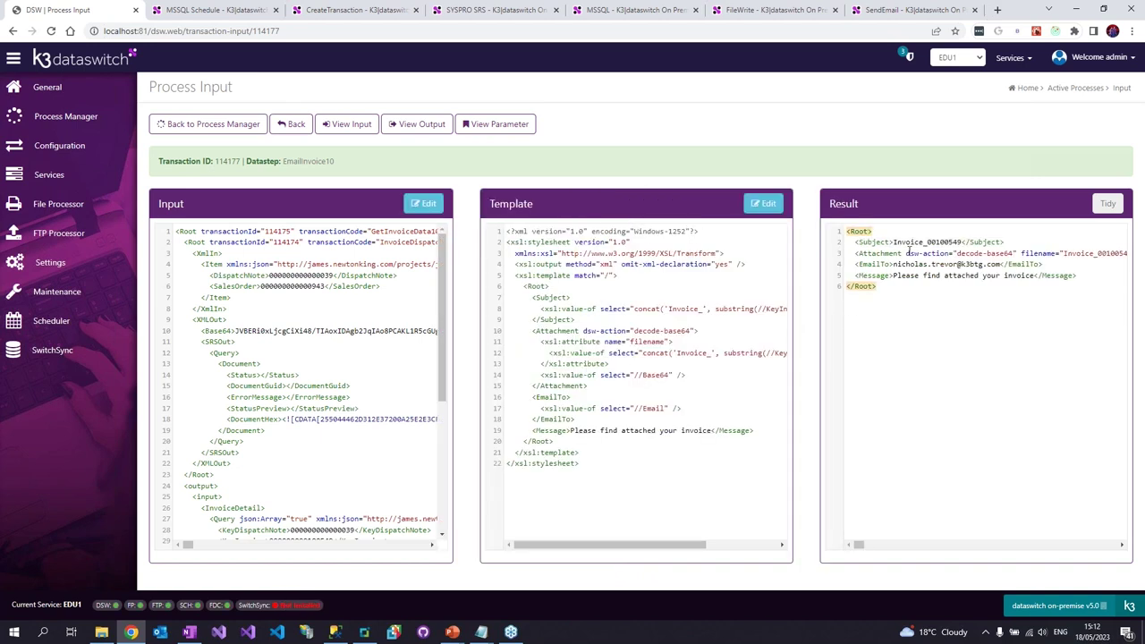
pyautogui.moveTo(923, 253); pyautogui.dragTo(1018, 254)
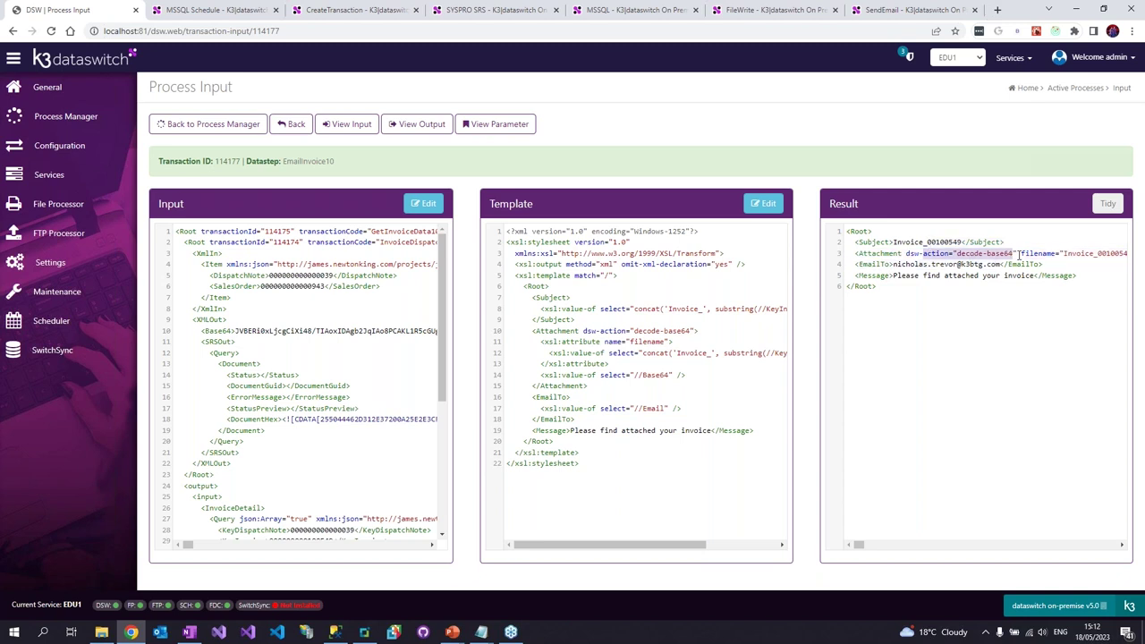
pyautogui.click(977, 256)
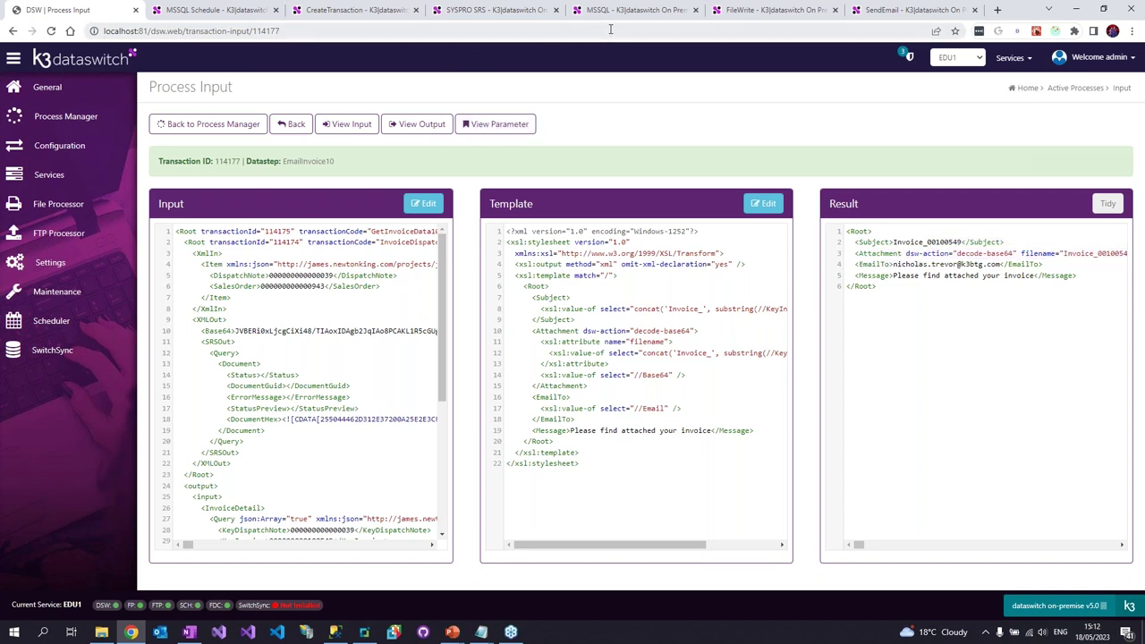
# Read the Attachments section of the SendEmail knowledgebase page, including the sample XSLT for decoding a Base64 attachment.
pyautogui.click(872, 13)
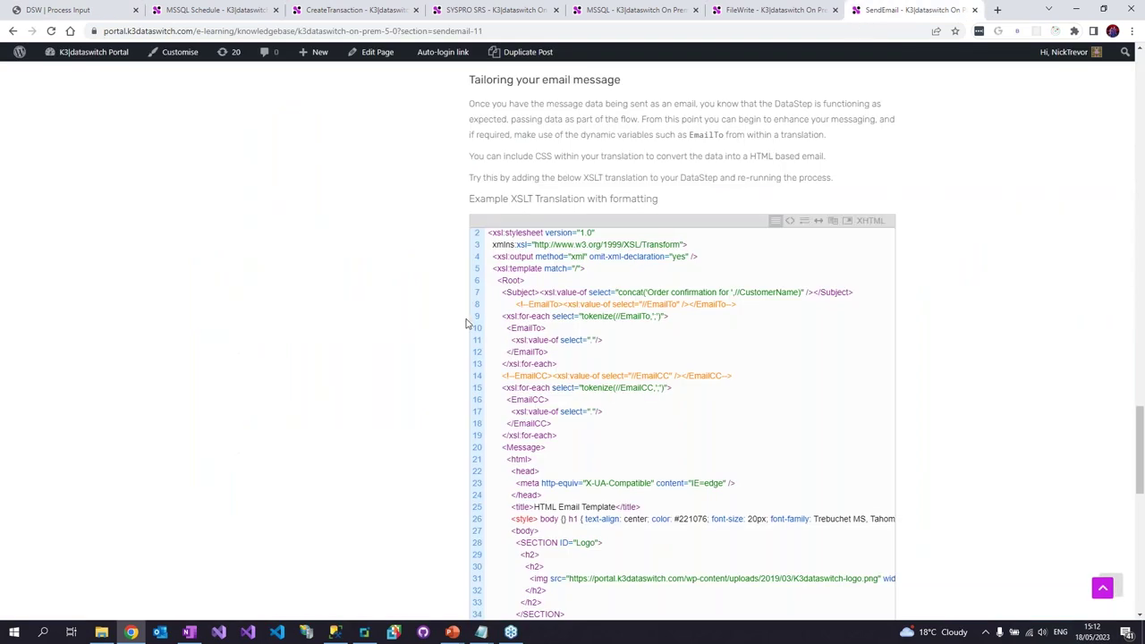
pyautogui.scroll(8, 450, 333)
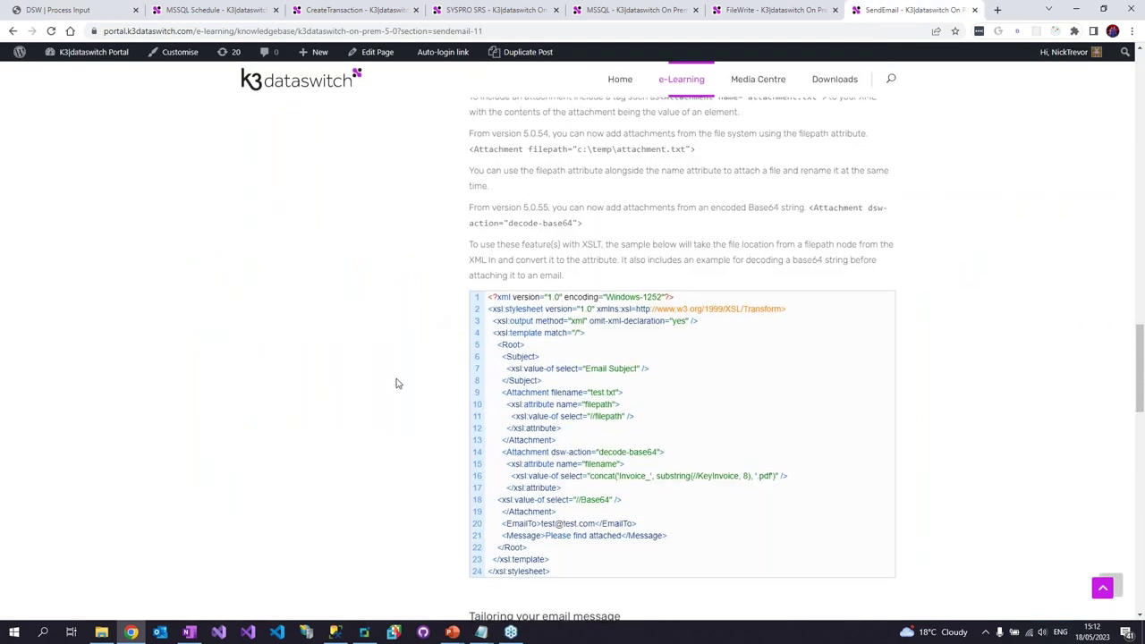
pyautogui.scroll(1, 399, 385)
pyautogui.moveTo(469, 275); pyautogui.dragTo(769, 297)
pyautogui.click(505, 301)
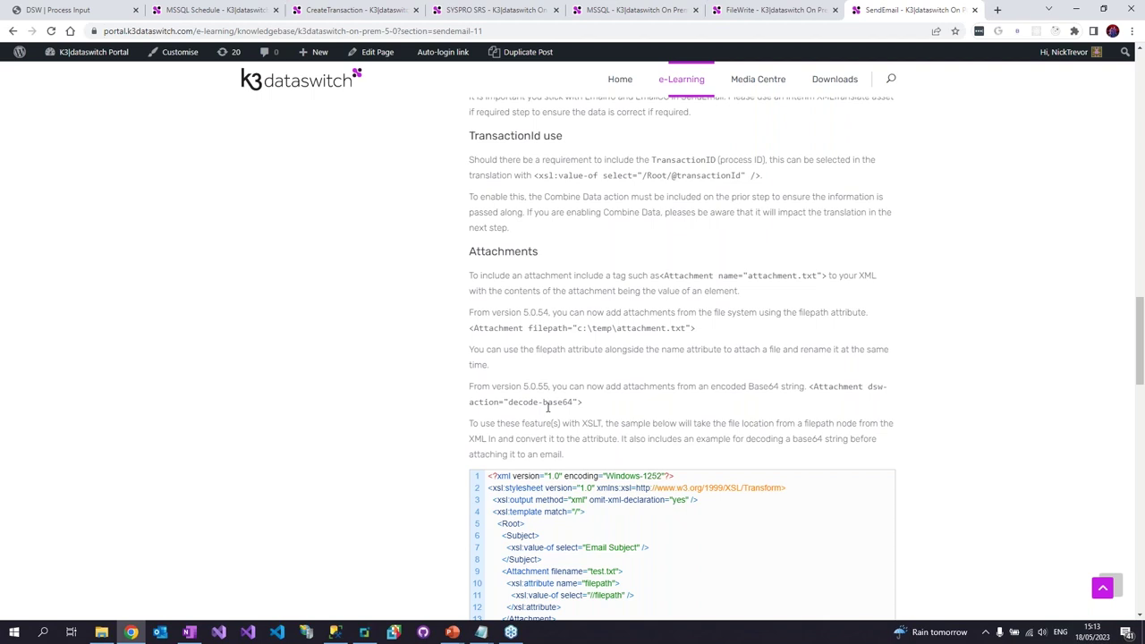
pyautogui.scroll(-3, 653, 455)
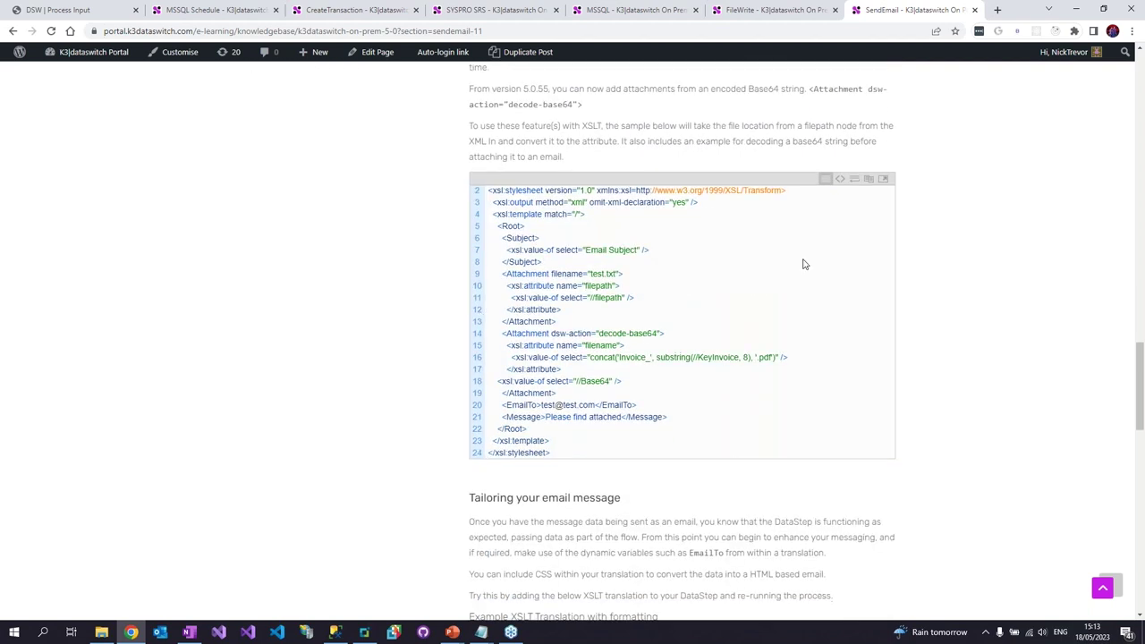
pyautogui.moveTo(512, 282); pyautogui.dragTo(661, 358)
pyautogui.click(120, 146)
# Return to the EmailInvoice10 process input and examine the EmailTo and Message elements of the result.
pyautogui.click(95, 9)
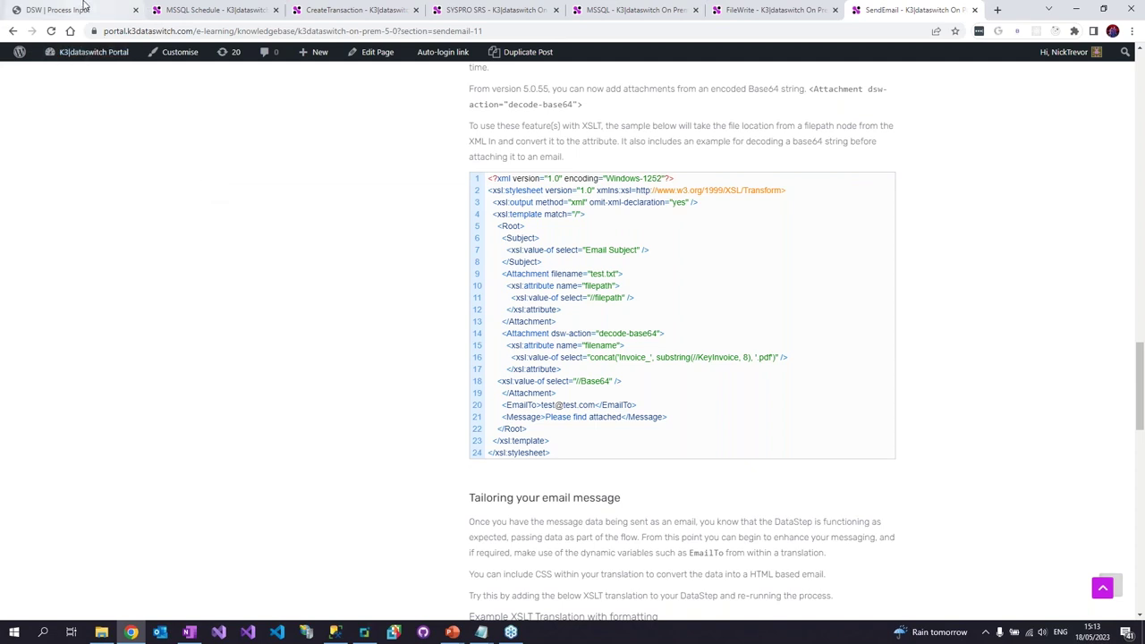
pyautogui.moveTo(858, 545)
pyautogui.mouseDown()
pyautogui.moveTo(869, 559)
pyautogui.moveTo(850, 547)
pyautogui.moveTo(1129, 546)
pyautogui.moveTo(854, 547)
pyautogui.mouseUp()
pyautogui.moveTo(873, 260); pyautogui.dragTo(979, 264)
pyautogui.click(979, 264)
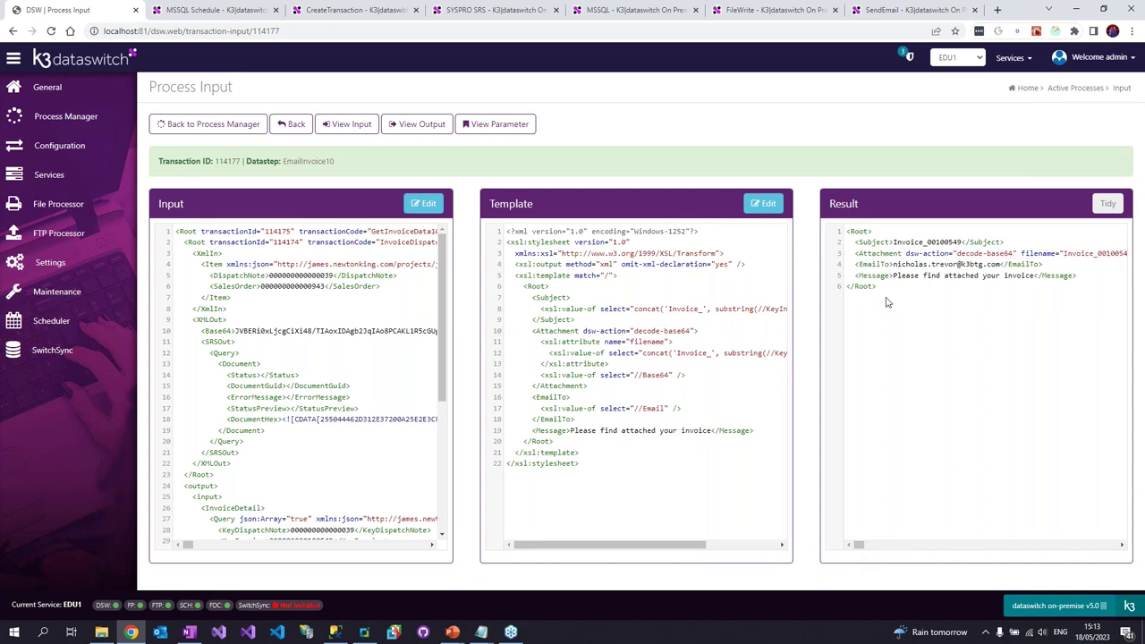
pyautogui.moveTo(877, 276); pyautogui.dragTo(1034, 280)
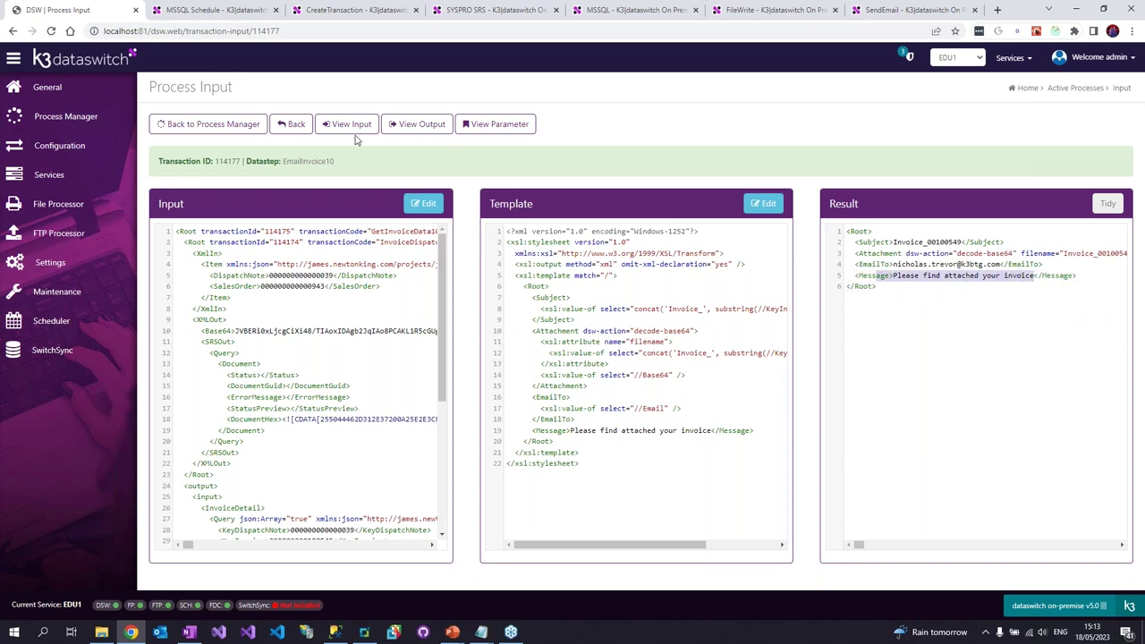
# Enable the EmailInvoice10 datastep, save it and return to a refreshed Process Manager list.
pyautogui.click(300, 161)
pyautogui.click(649, 261)
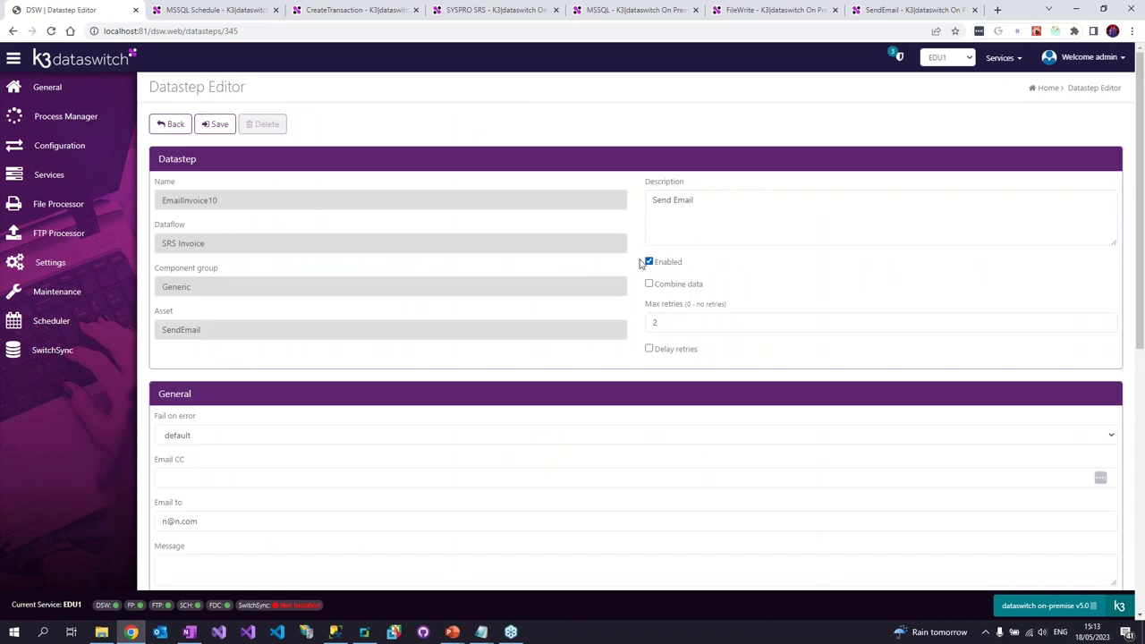
pyautogui.click(215, 123)
pyautogui.click(166, 129)
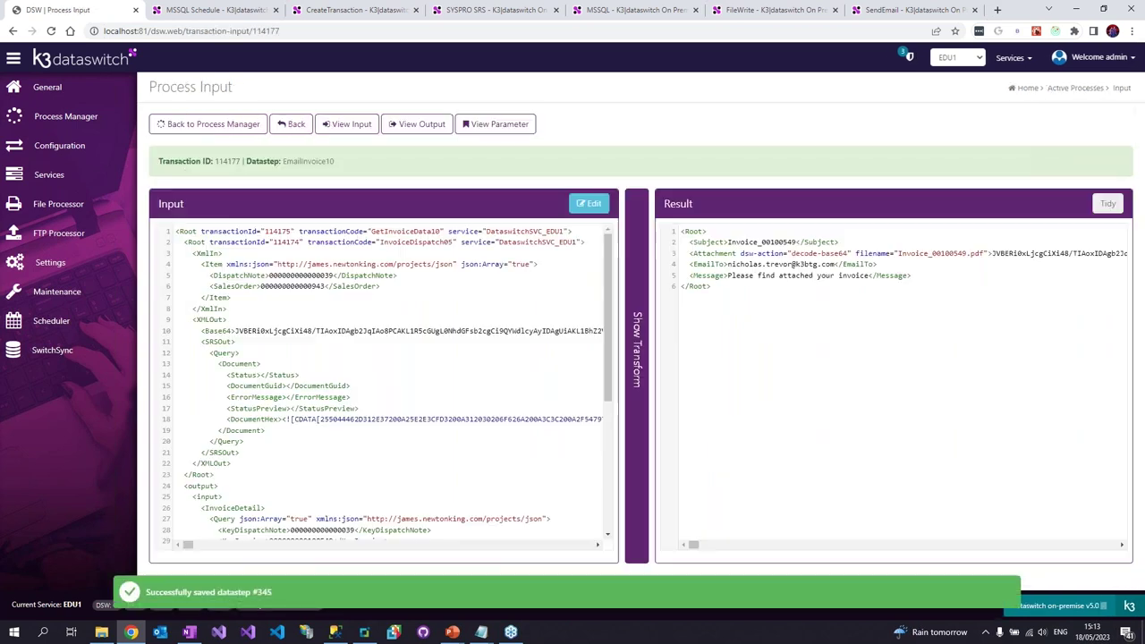
pyautogui.click(211, 123)
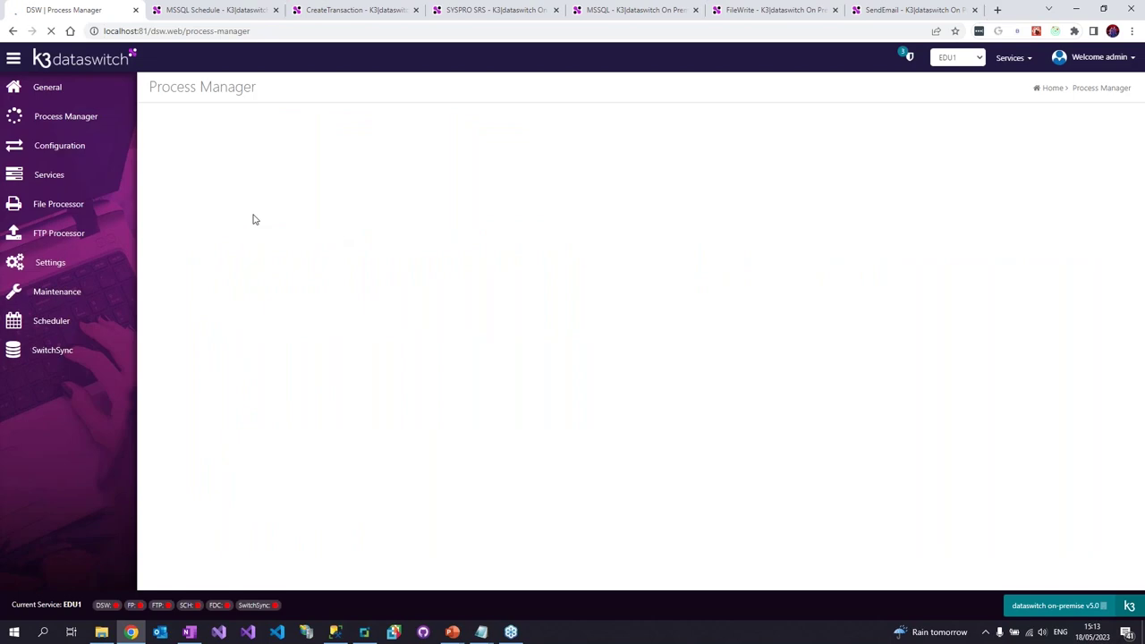
pyautogui.click(175, 125)
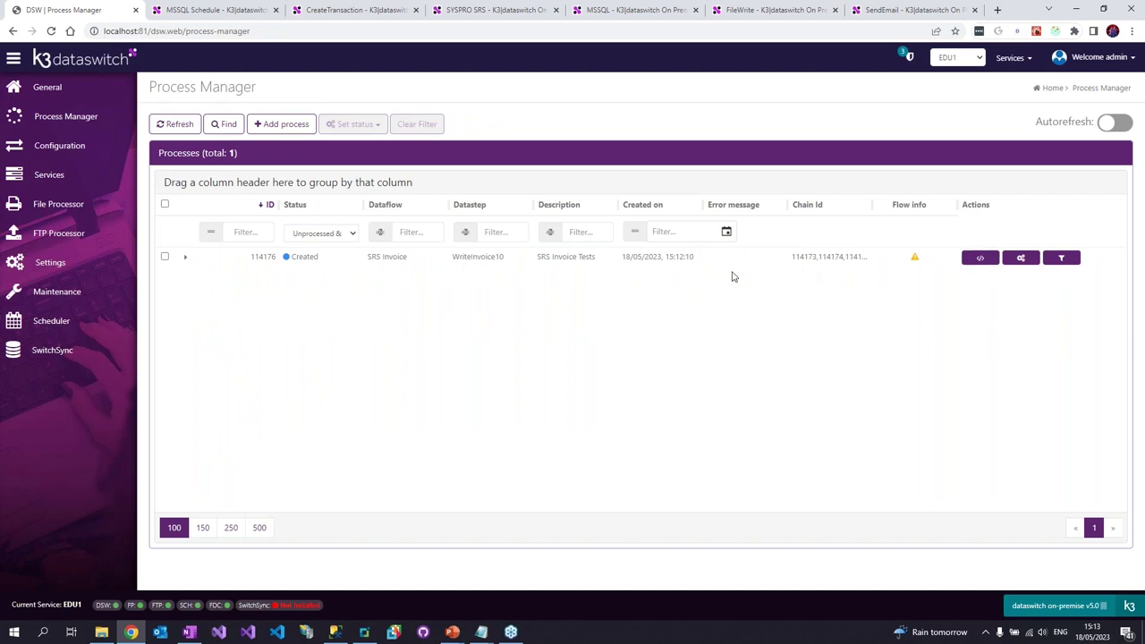
# Open the WriteInvoice10 datastep and examine its file output path and the filename pattern for the invoice PDF.
pyautogui.click(988, 261)
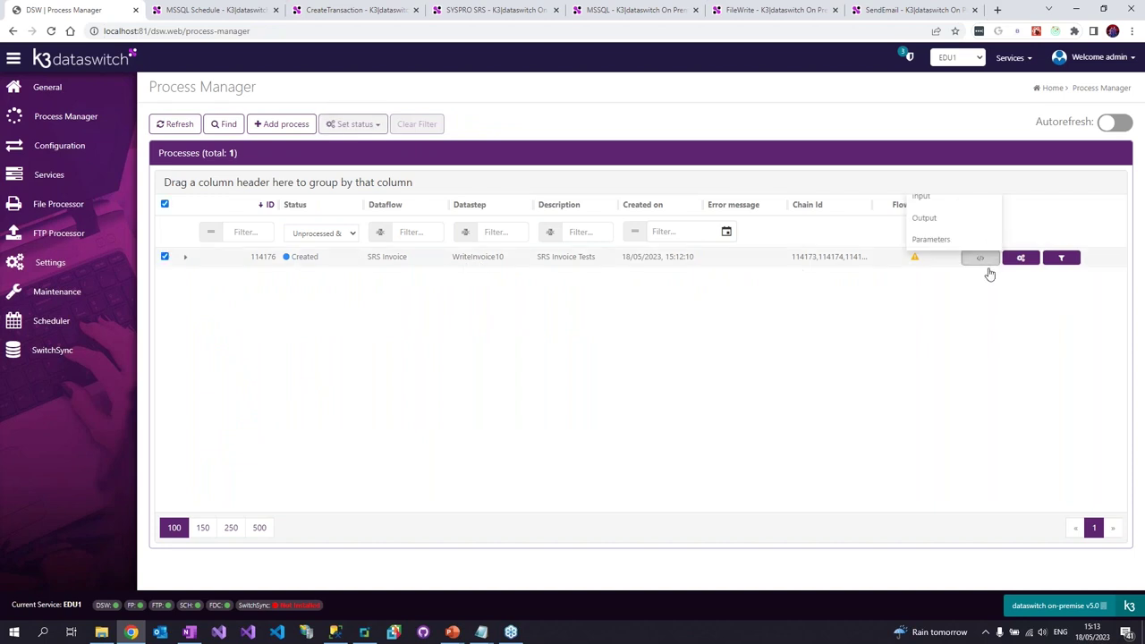
pyautogui.click(477, 258)
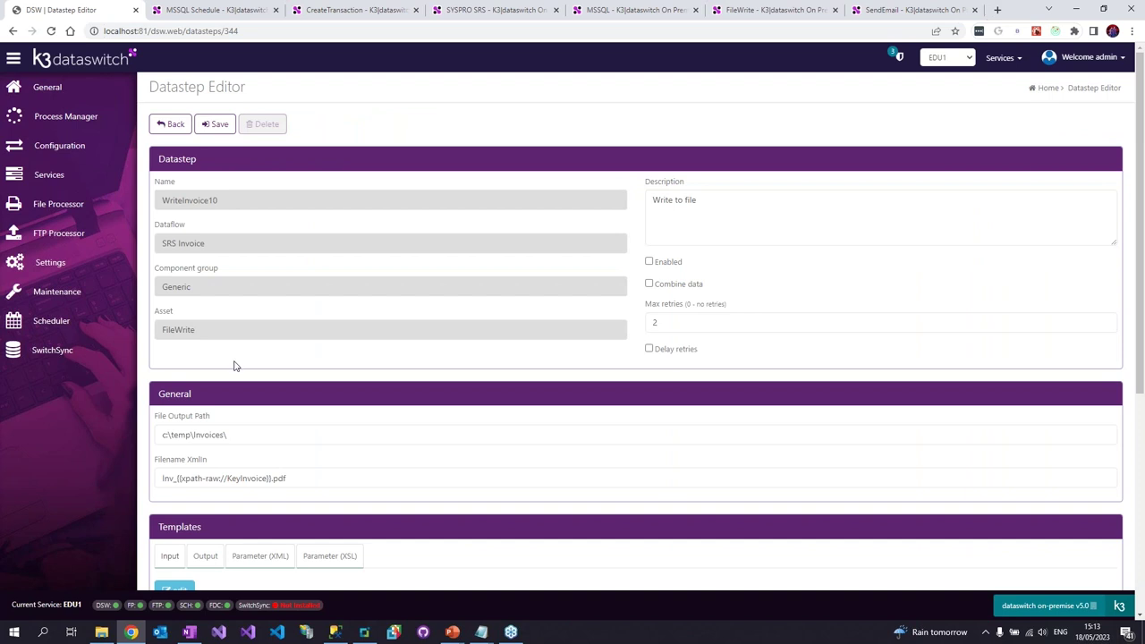
pyautogui.moveTo(249, 431); pyautogui.dragTo(148, 441)
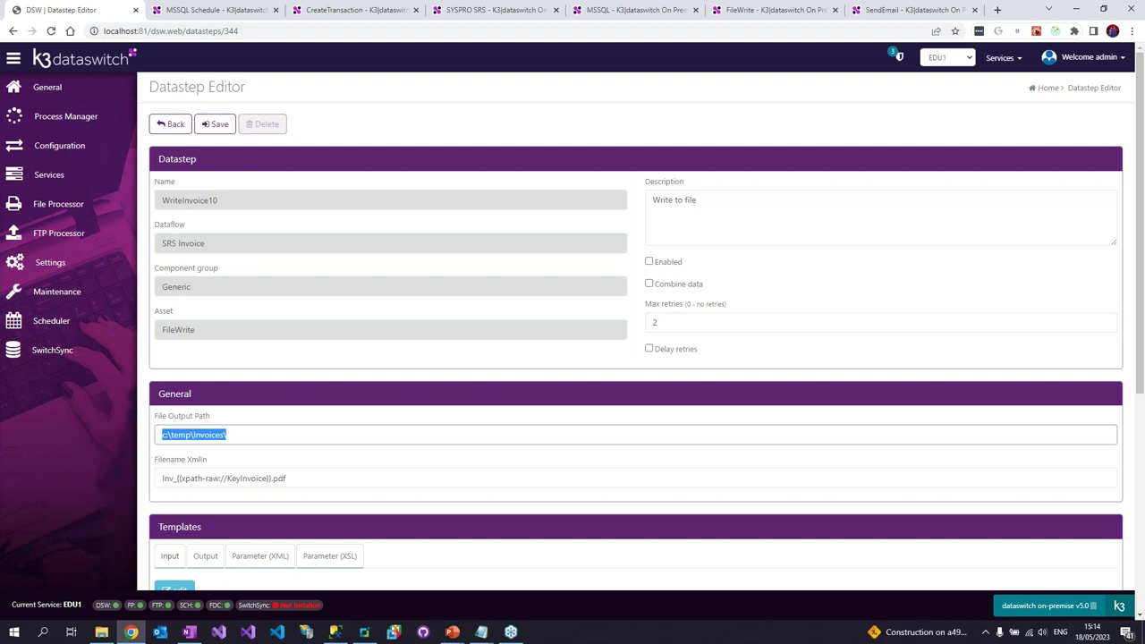
pyautogui.moveTo(204, 481); pyautogui.dragTo(163, 479)
pyautogui.click(330, 478)
pyautogui.click(163, 479)
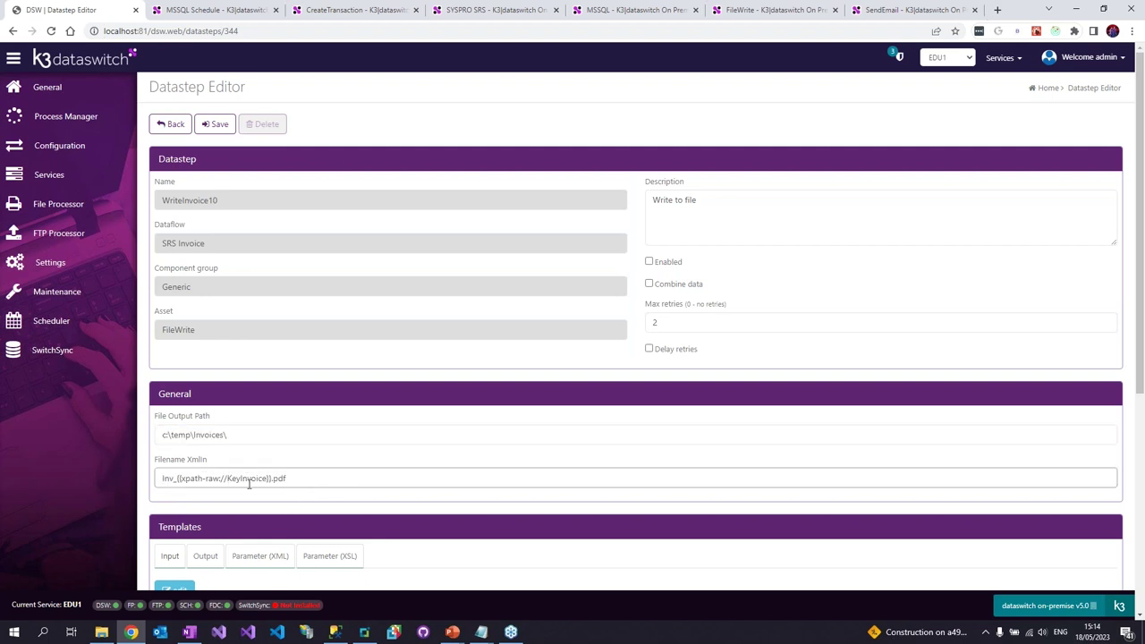
# Enable the WriteInvoice10 datastep, save it and return to the Process Manager list.
pyautogui.click(169, 124)
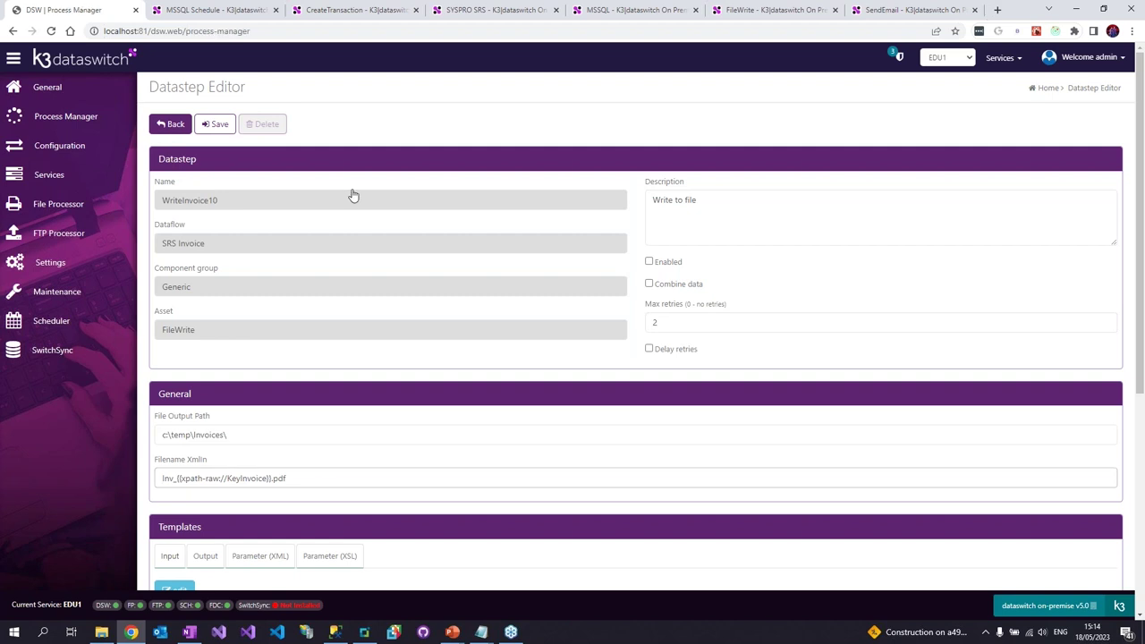
pyautogui.hotkey('alt', 'Left')
pyautogui.click(648, 262)
pyautogui.click(215, 124)
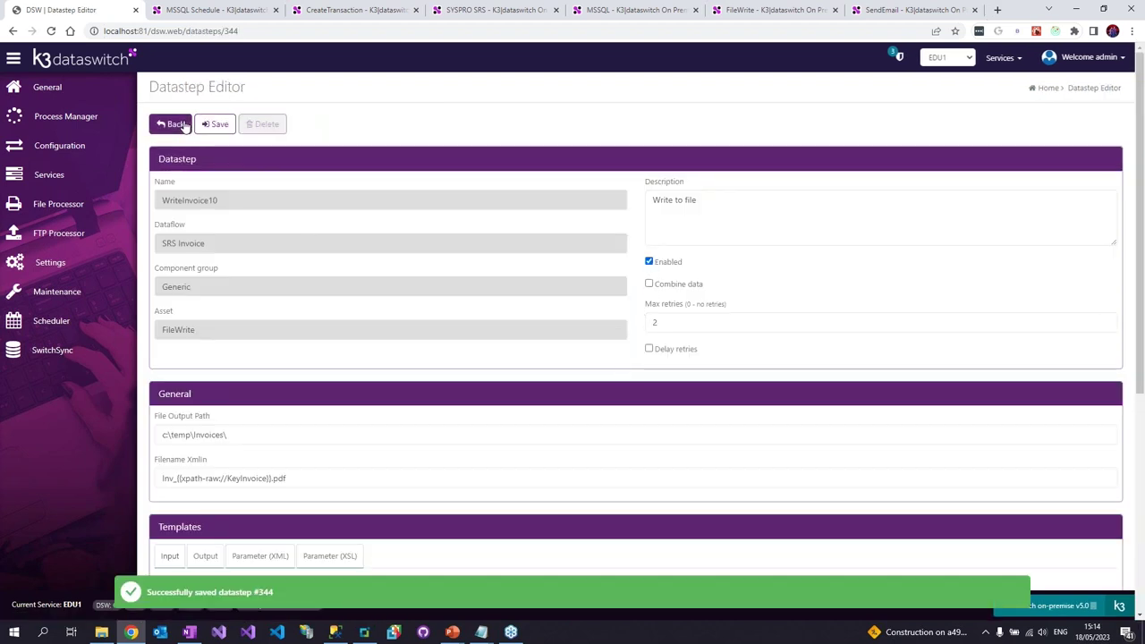
pyautogui.click(182, 125)
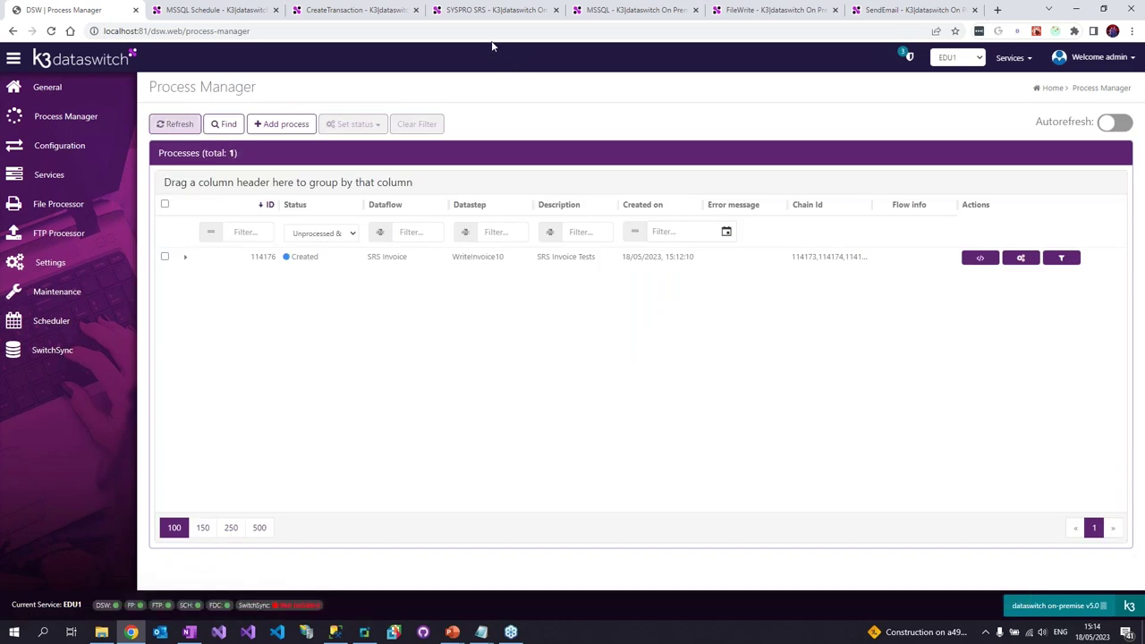
# Read the FileWrite knowledgebase page down to the Base64 sample under Decoding Data, and return to a refreshed Process Manager list.
pyautogui.click(771, 10)
pyautogui.click(1103, 587)
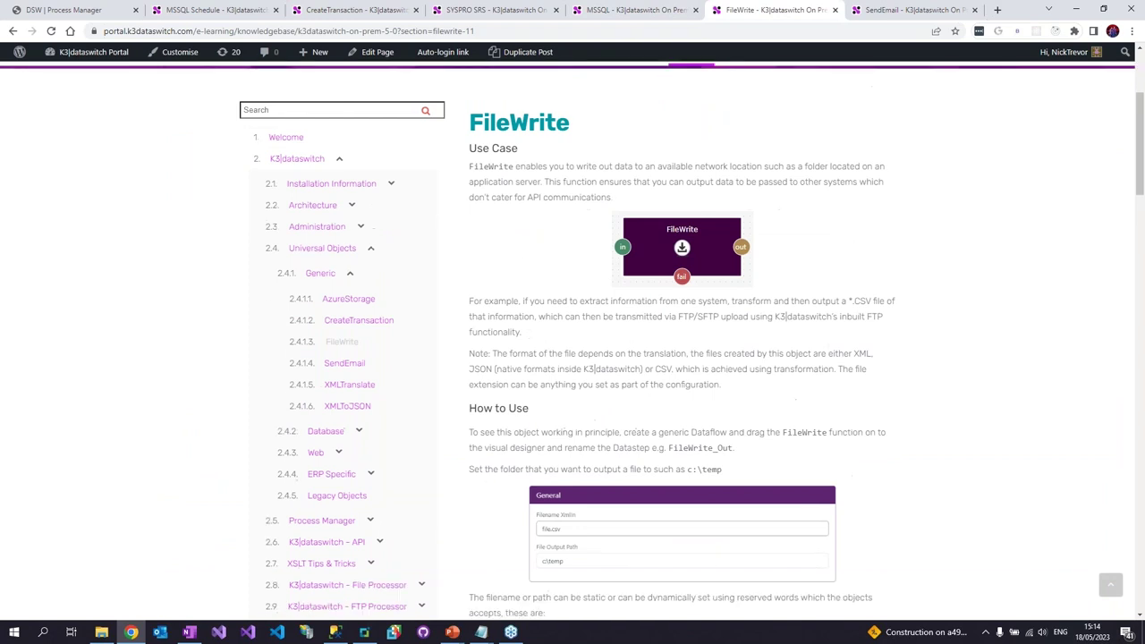
pyautogui.scroll(-5, 546, 134)
pyautogui.scroll(-1, 568, 244)
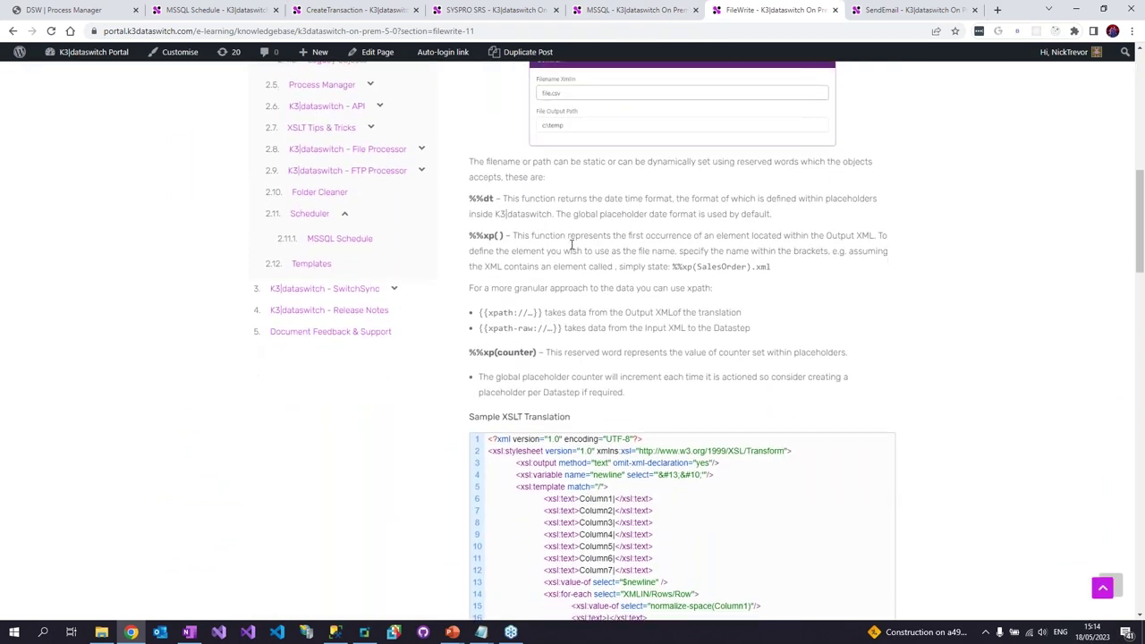
pyautogui.scroll(-8, 571, 245)
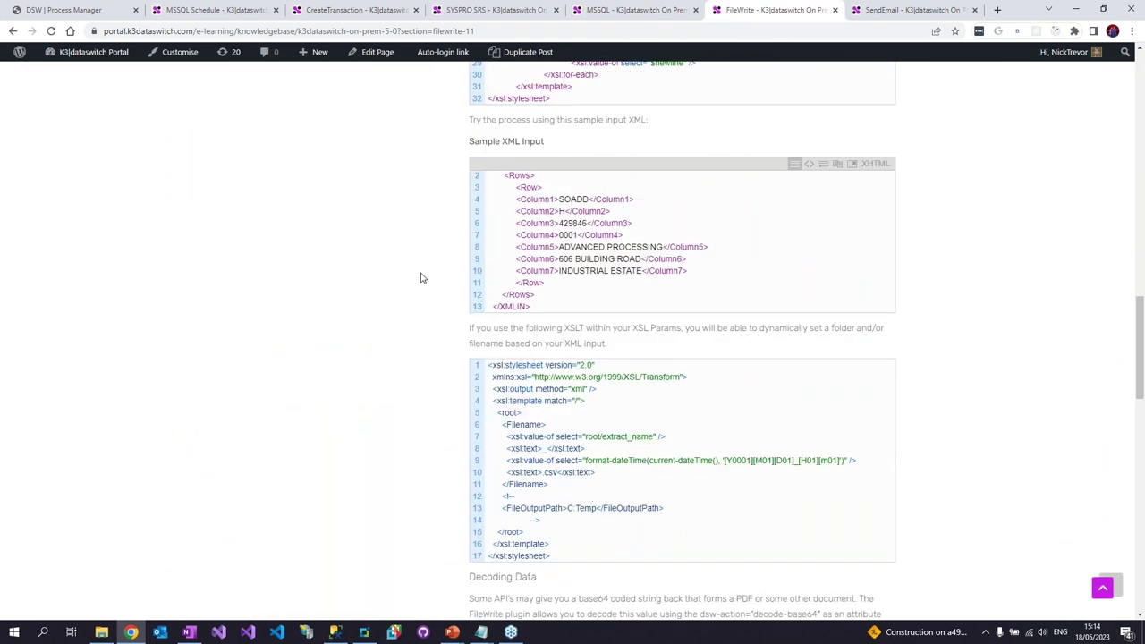
pyautogui.scroll(-4, 416, 281)
pyautogui.moveTo(563, 332); pyautogui.dragTo(601, 365)
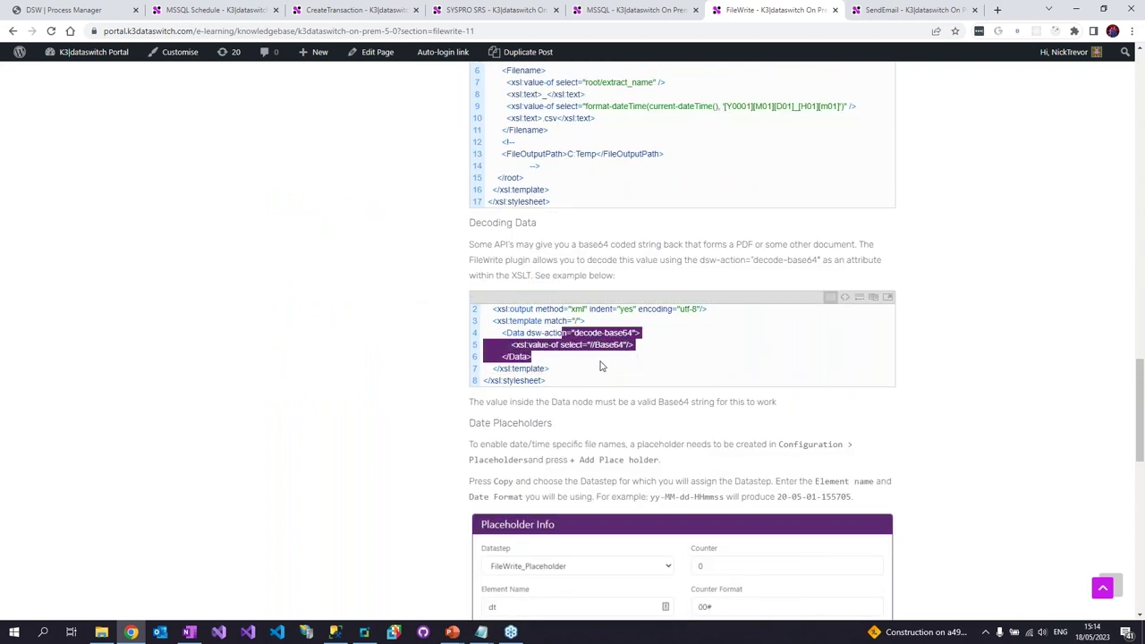
pyautogui.hotkey('ctrl', 'c')
pyautogui.moveTo(499, 320); pyautogui.dragTo(605, 380)
pyautogui.click(287, 324)
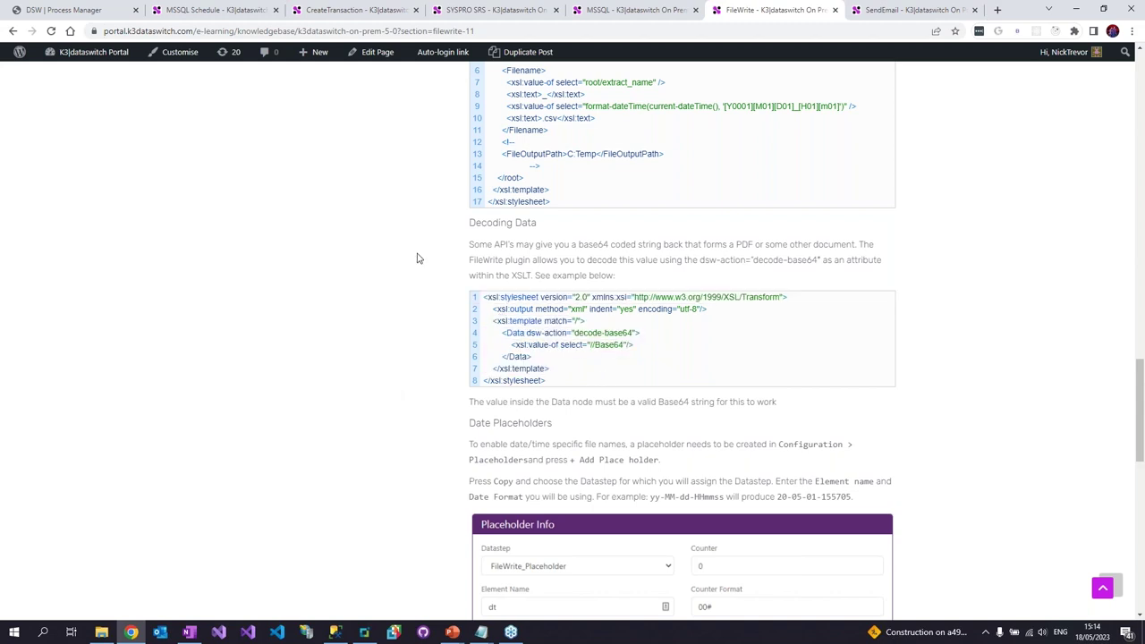
pyautogui.click(69, 11)
pyautogui.click(176, 124)
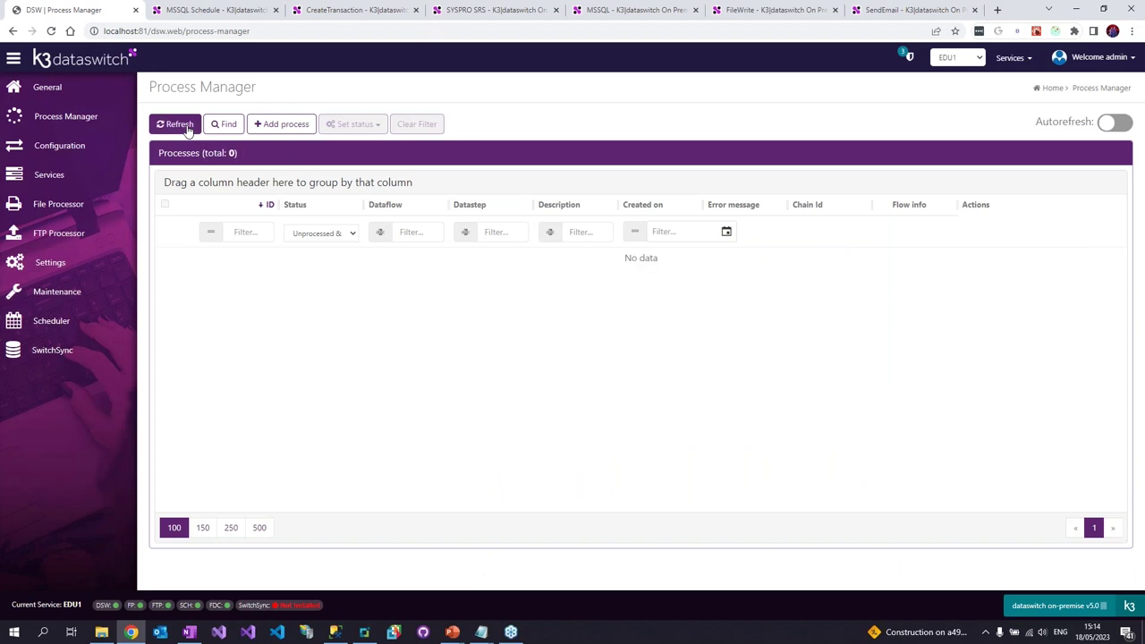
# Switch to File Explorer and check the C:\Temp\InvoicePDF folder for the written invoice, sorting the files by date modified.
pyautogui.click(102, 633)
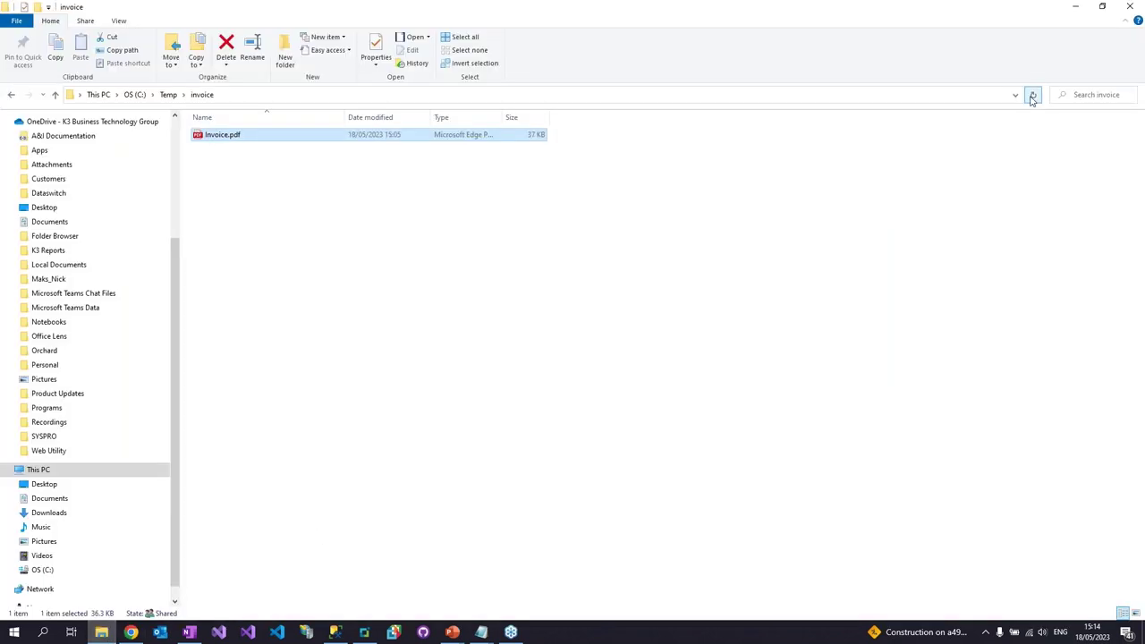
pyautogui.click(168, 96)
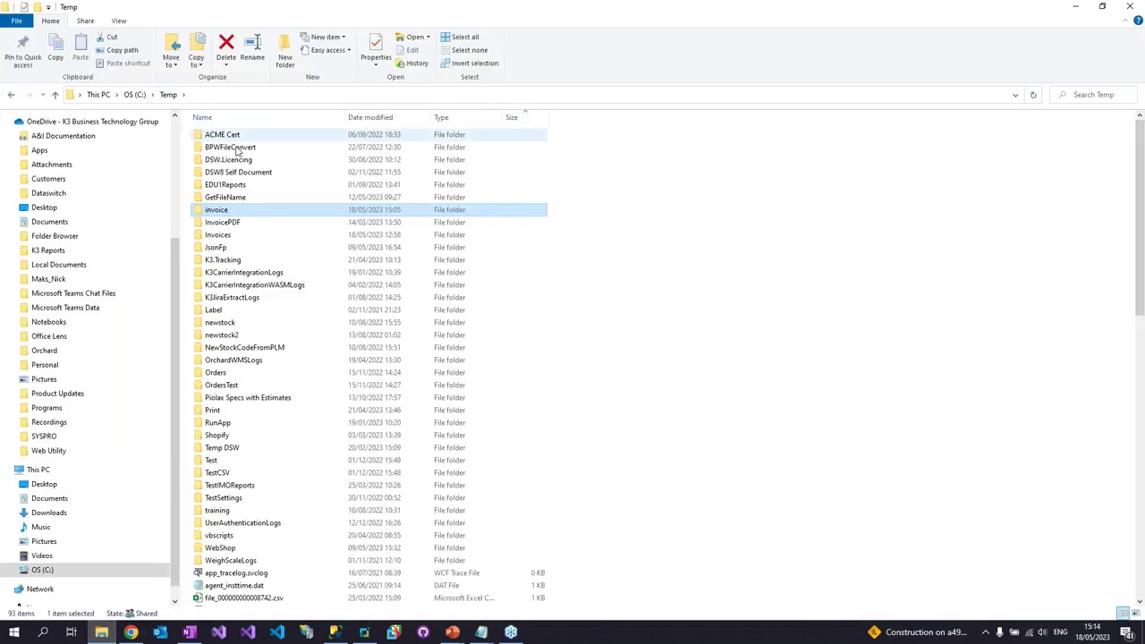
pyautogui.doubleClick(248, 223)
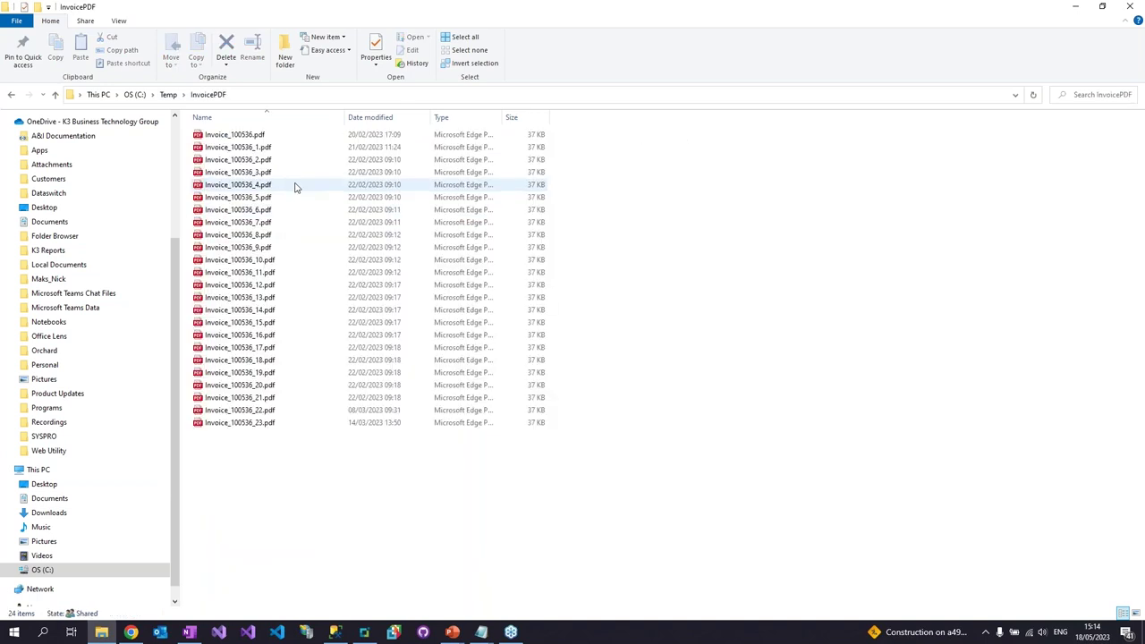
pyautogui.click(383, 118)
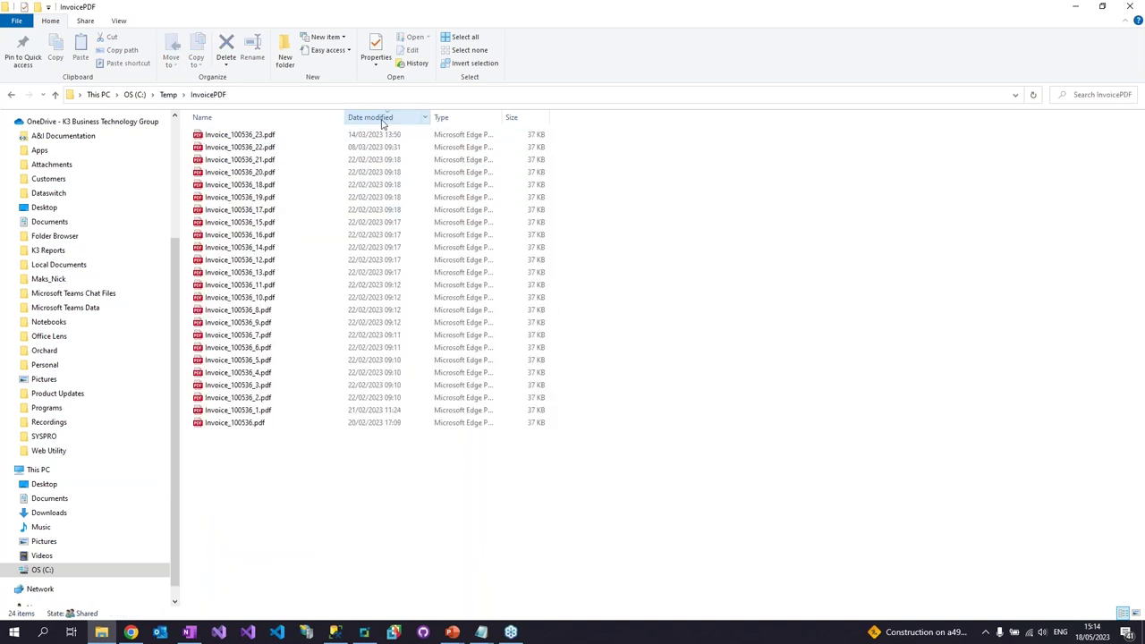
pyautogui.click(392, 120)
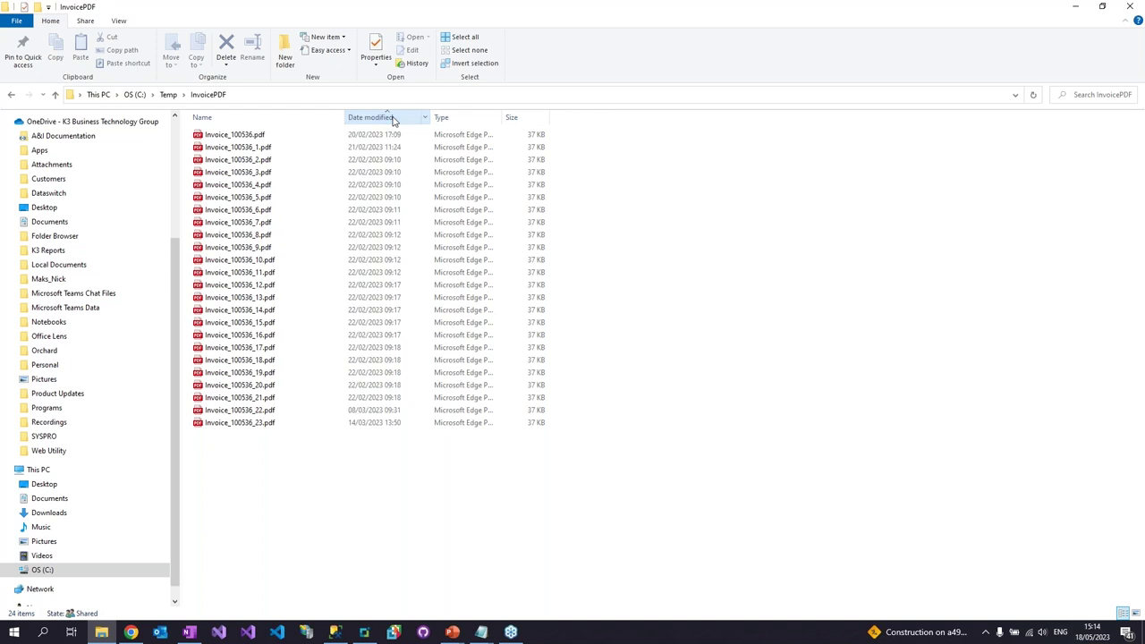
# List processes of all statuses in Process Manager and copy the file output path from the WriteInvoice10 datastep.
pyautogui.hotkey('alt', 'Tab')
pyautogui.click(338, 232)
pyautogui.click(359, 261)
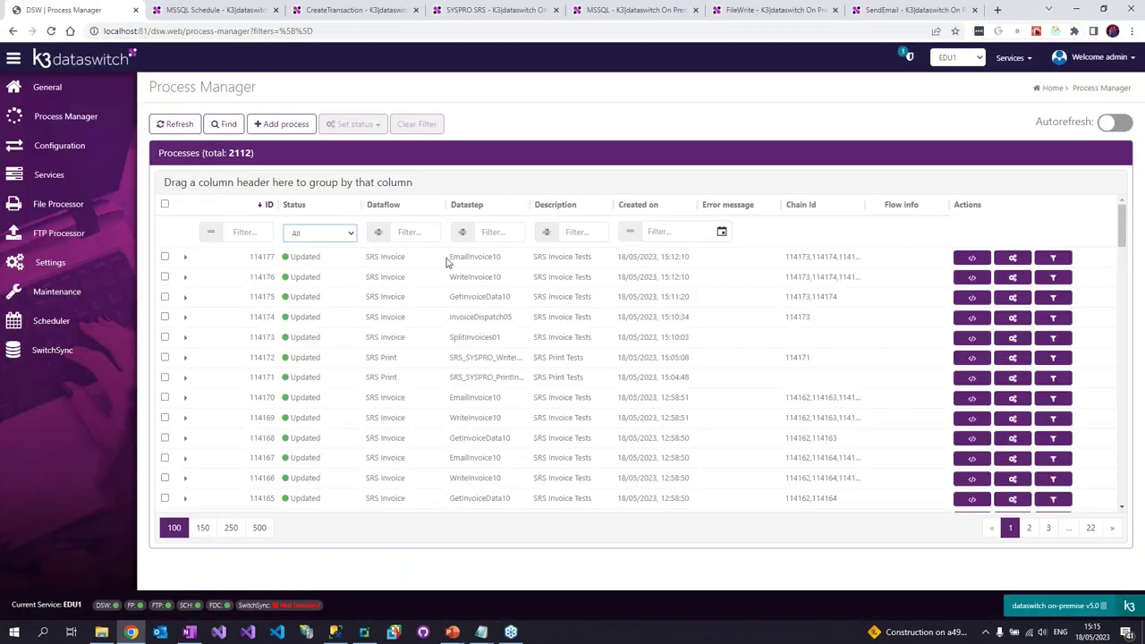
pyautogui.click(467, 259)
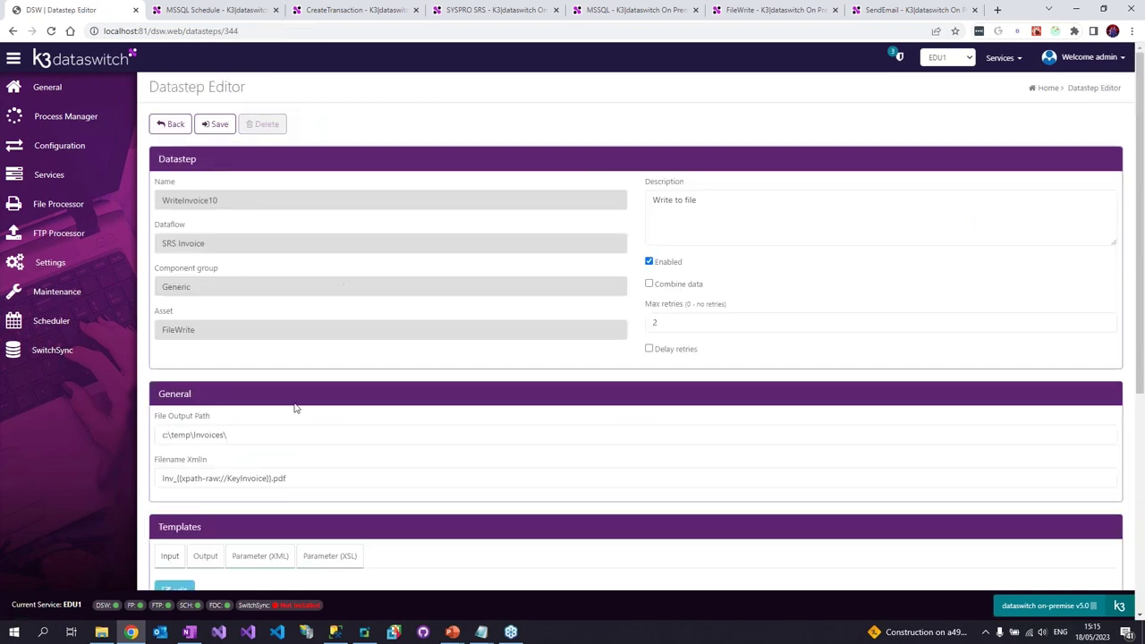
pyautogui.tripleClick(245, 432)
pyautogui.click(172, 125)
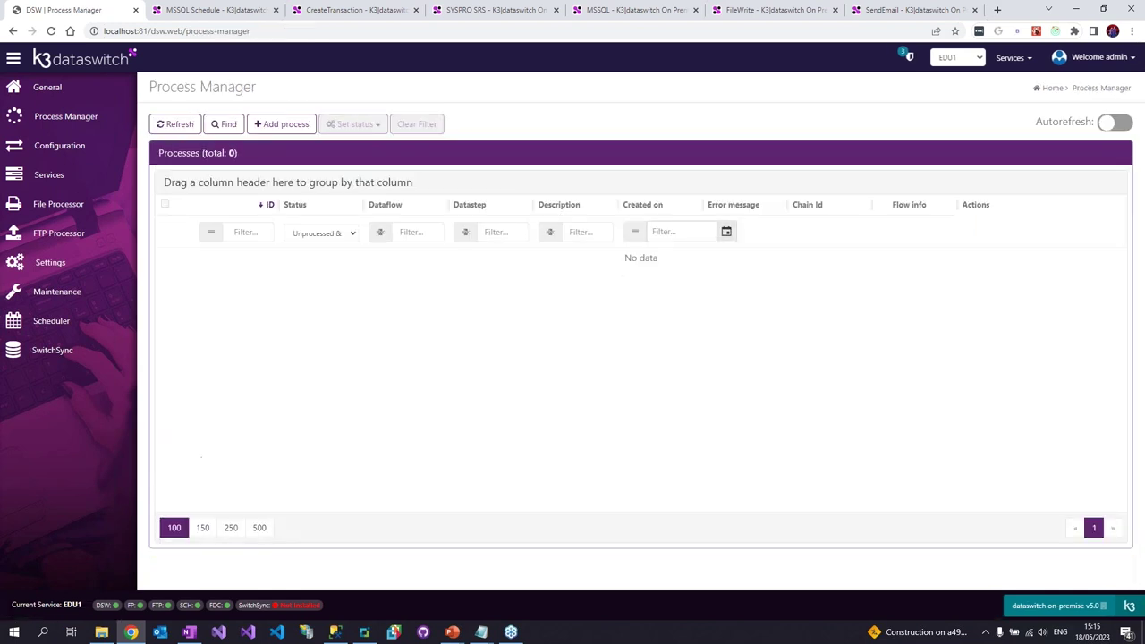
# Go to c:\temp\Invoices\ in File Explorer and view the most recently modified invoice PDF.
pyautogui.hotkey('alt', 'Tab')
pyautogui.click(309, 100)
pyautogui.hotkey('ctrl', 'v')
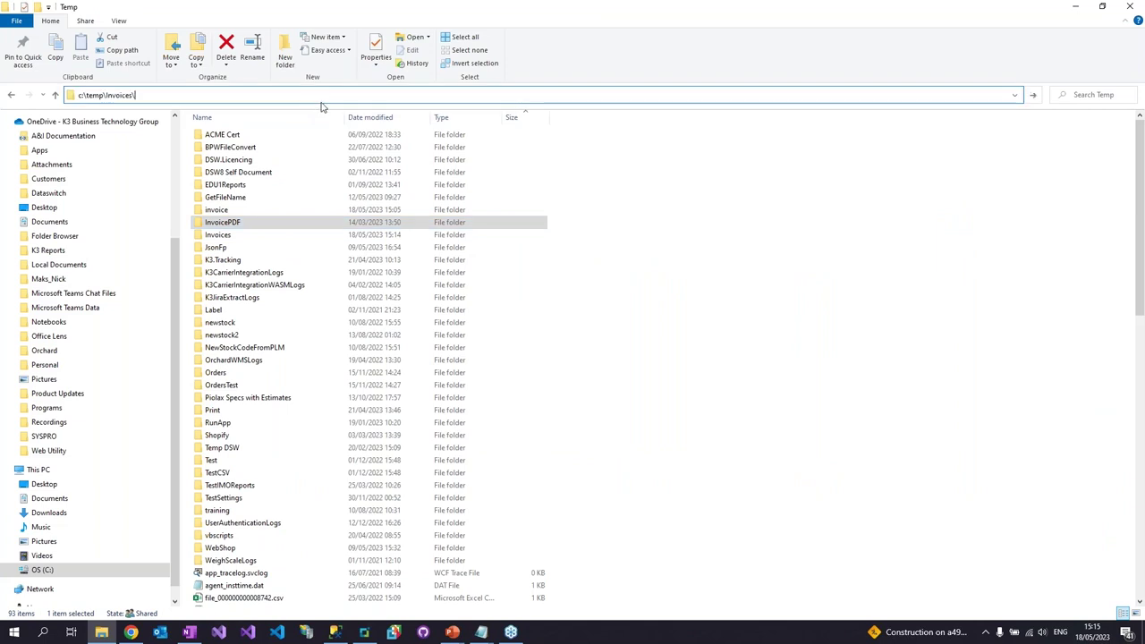
pyautogui.press('Return')
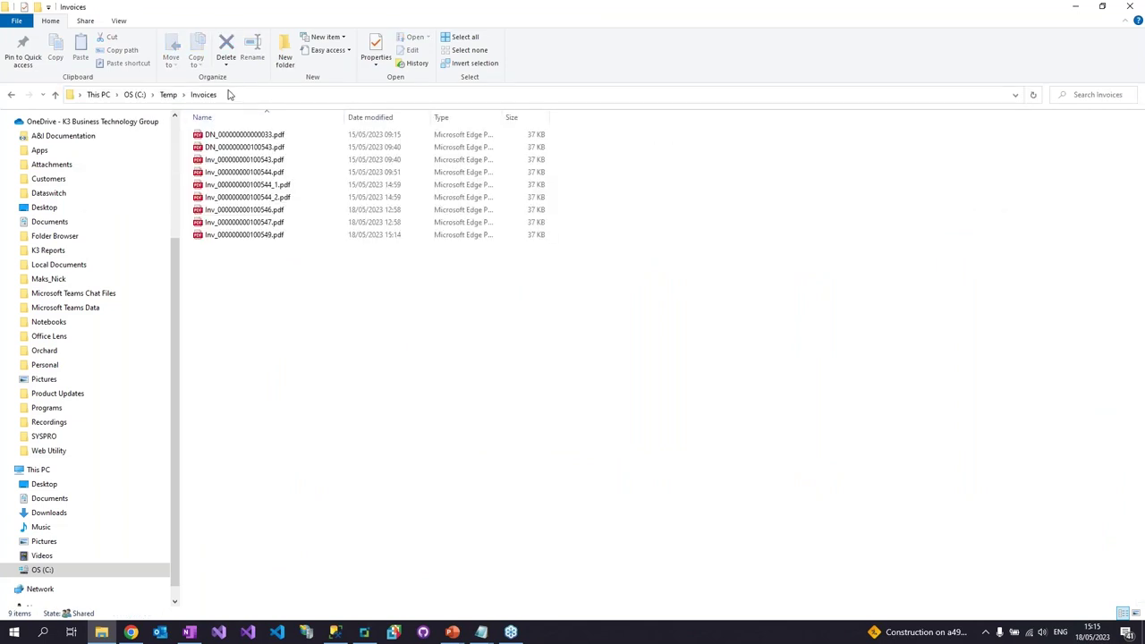
pyautogui.click(370, 117)
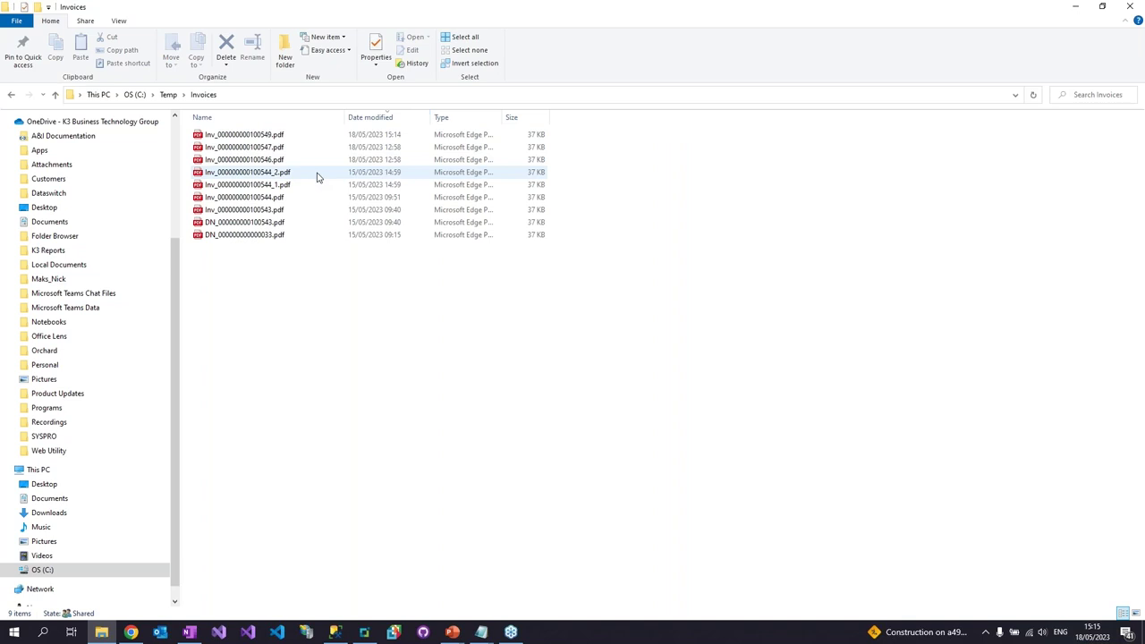
pyautogui.doubleClick(273, 135)
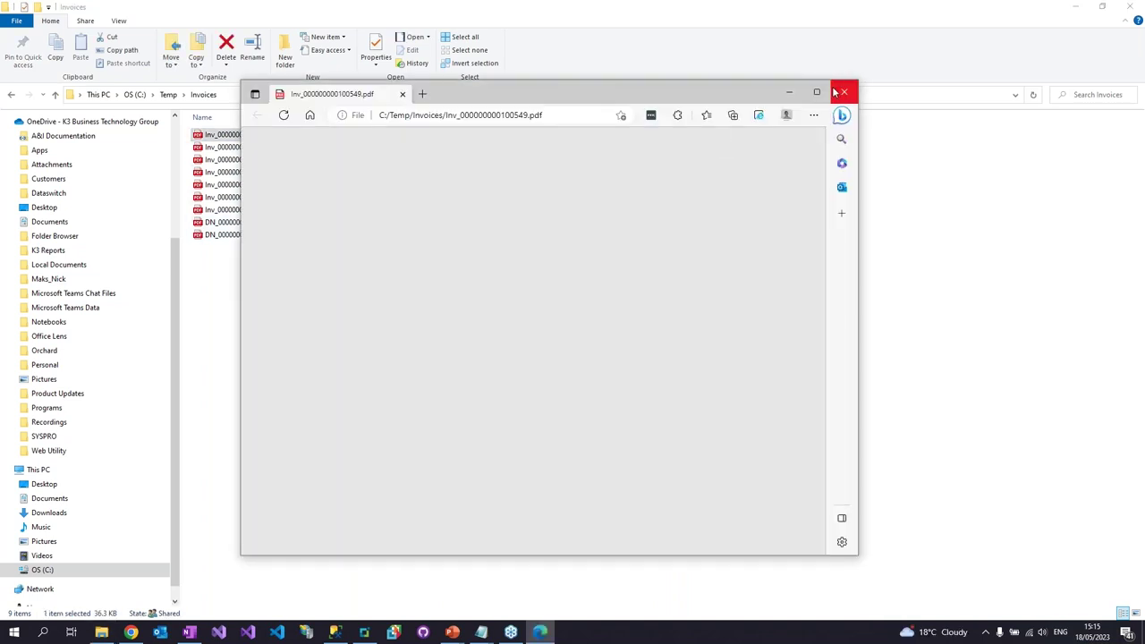
pyautogui.click(841, 90)
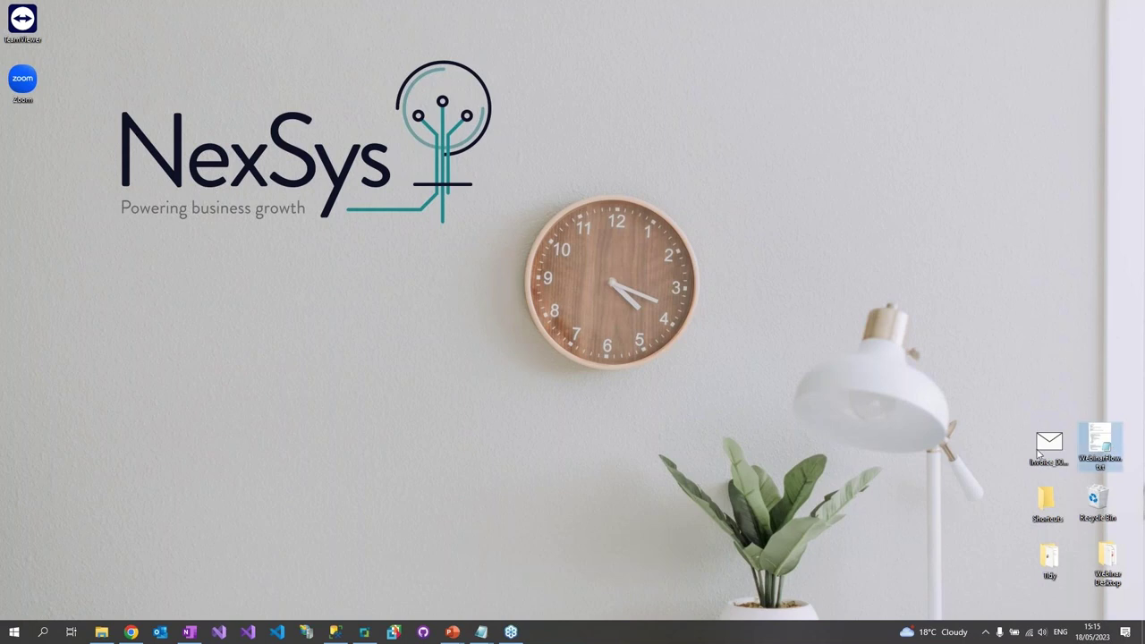
# Open the saved invoice email on the desktop, view its attached PDF and close both.
pyautogui.click(1046, 438)
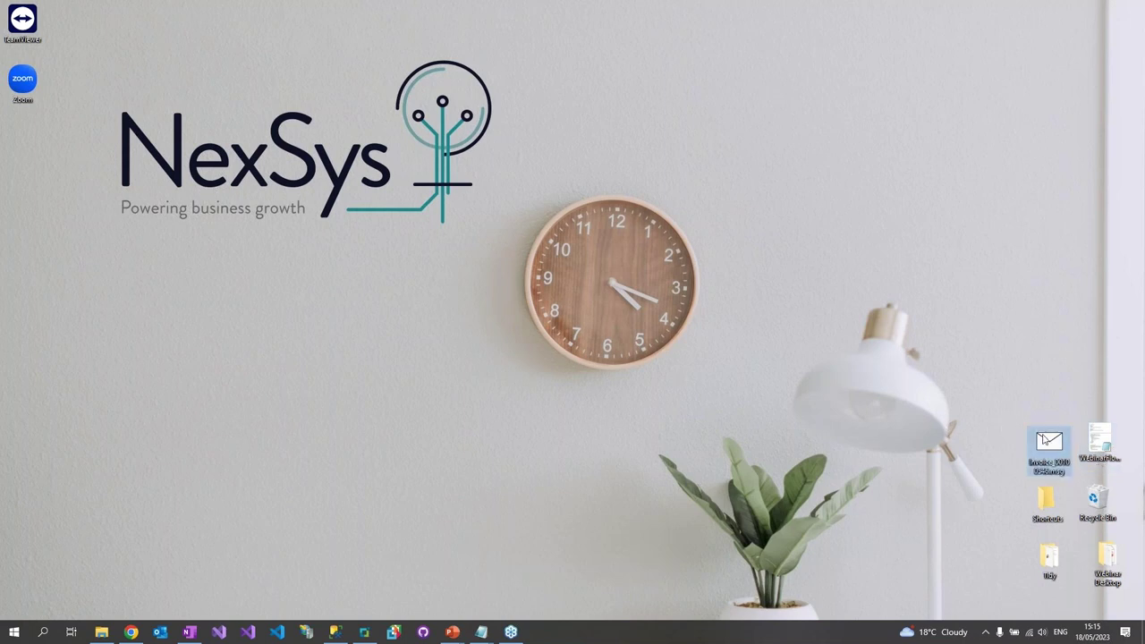
pyautogui.press('Return')
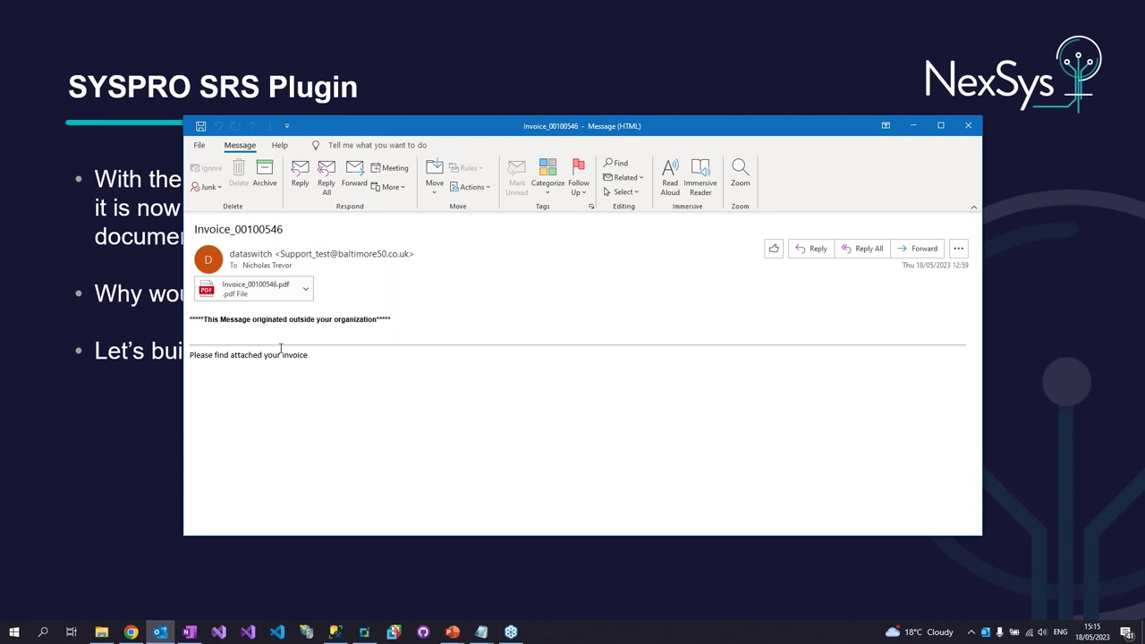
pyautogui.click(252, 285)
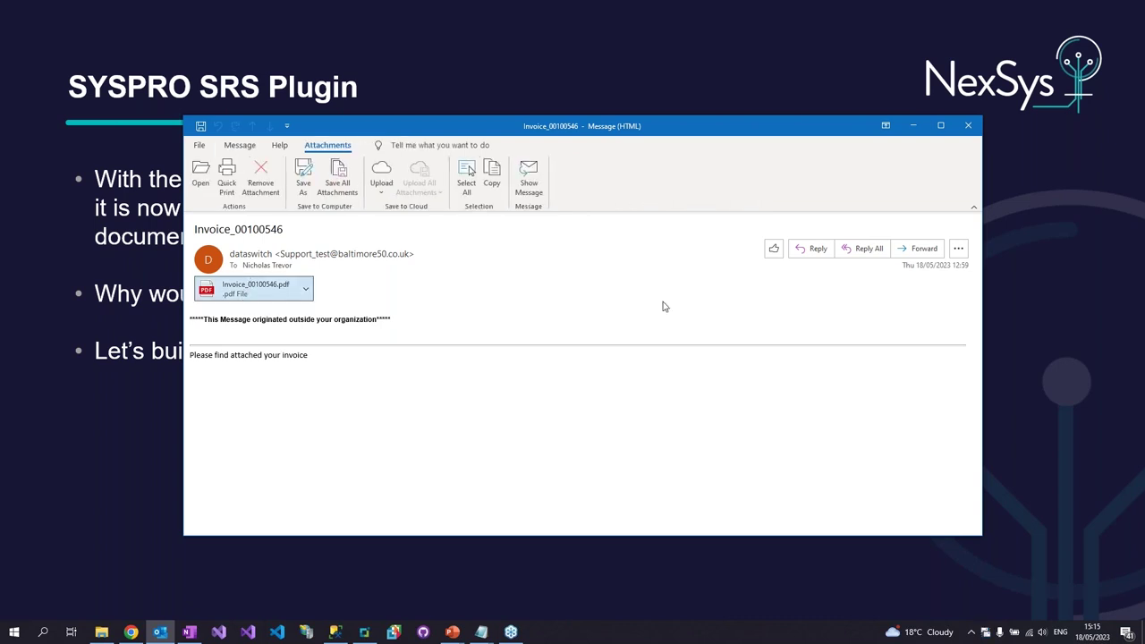
pyautogui.press('Return')
pyautogui.click(498, 358)
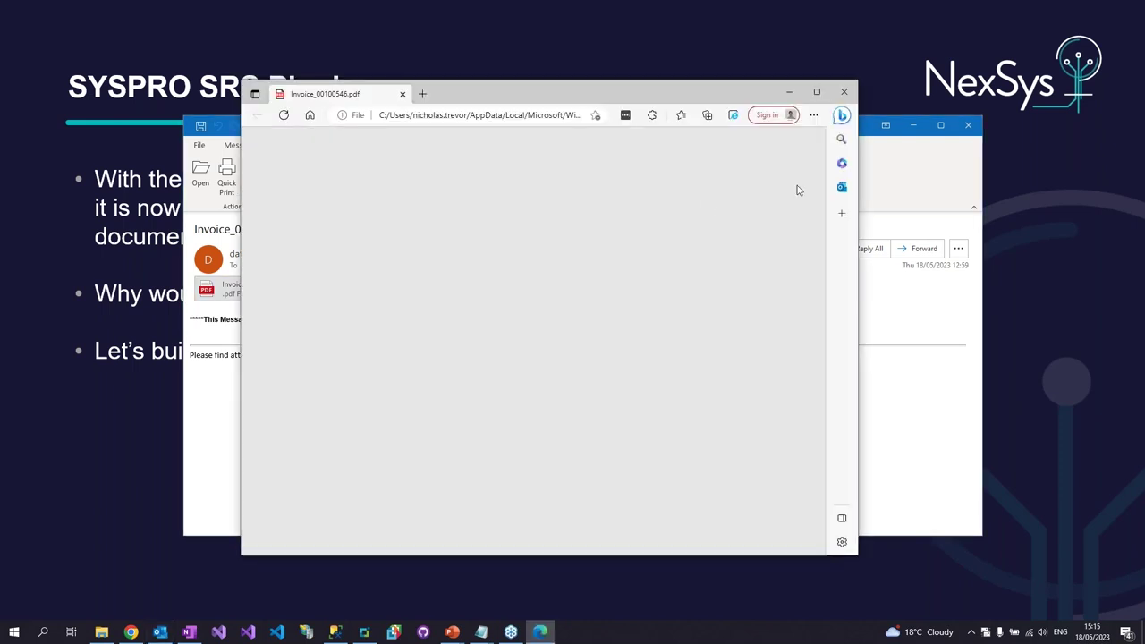
pyautogui.click(844, 94)
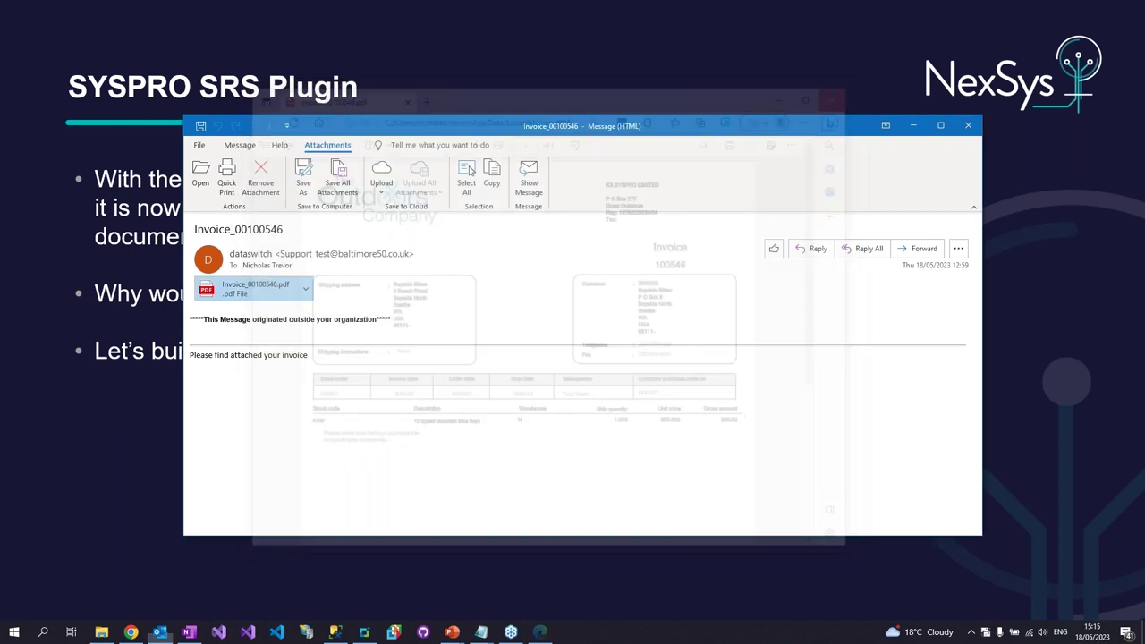
pyautogui.click(968, 125)
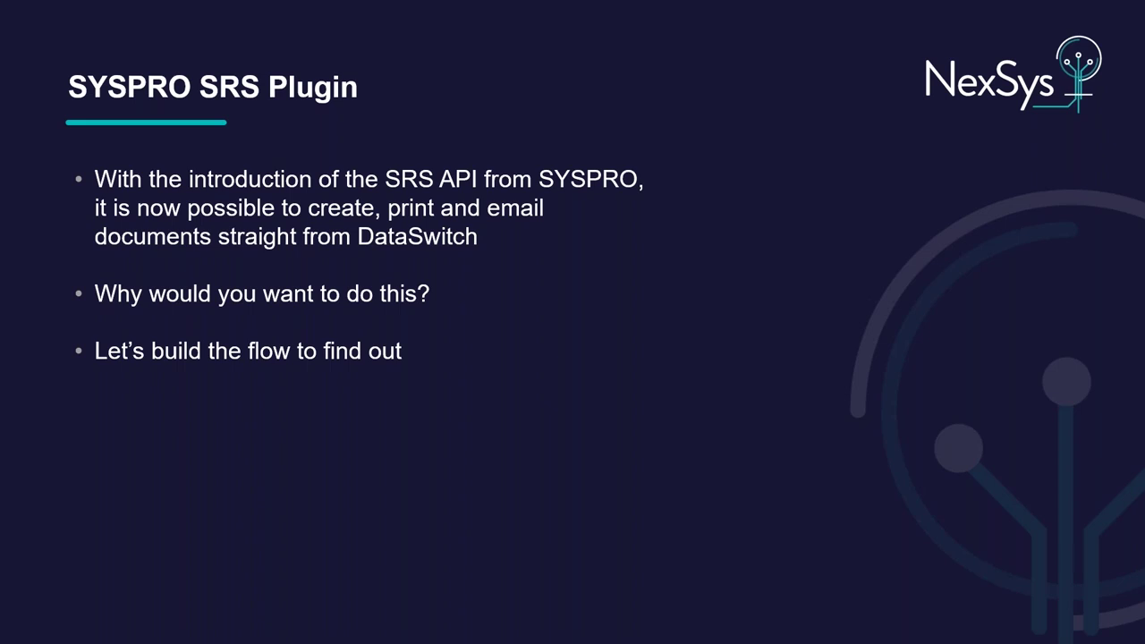
pyautogui.press('Right')
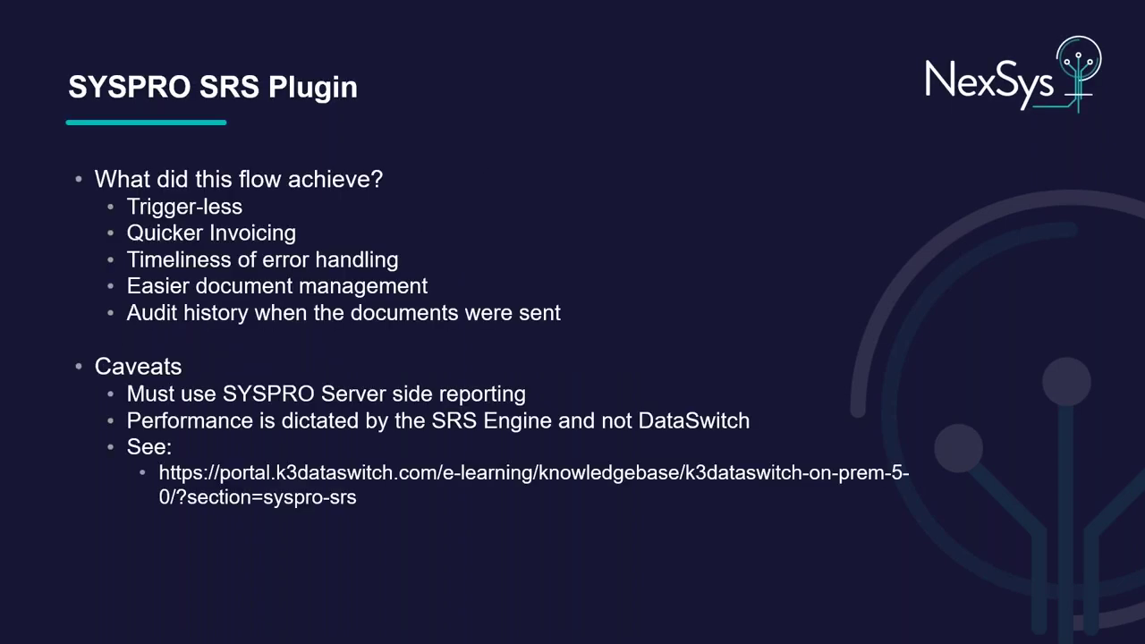